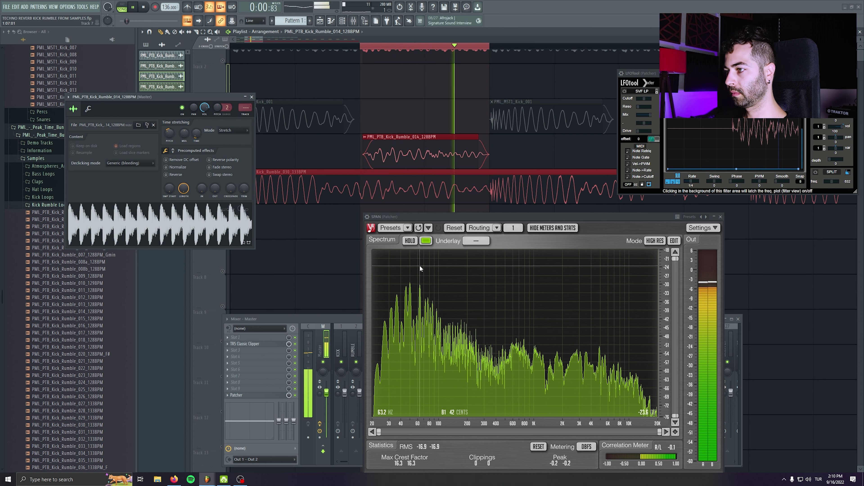
- Play the selected section and check the Kick_Rumble_014 clip's low-end peak on the spectrum and its channel settings
{"action": "key", "text": "space"}
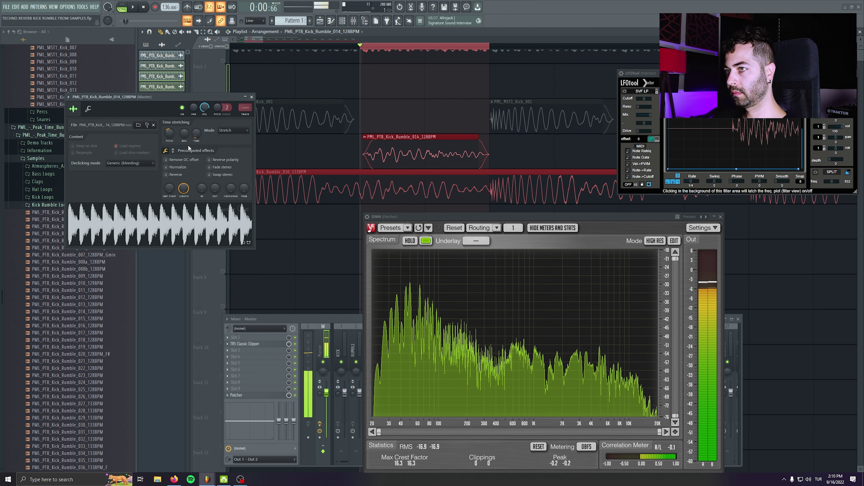
{"action": "key", "text": "space"}
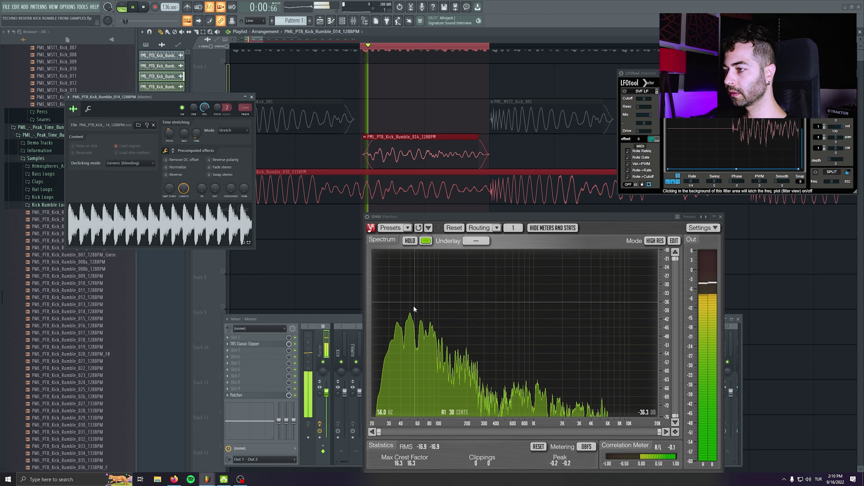
{"action": "key", "text": "space"}
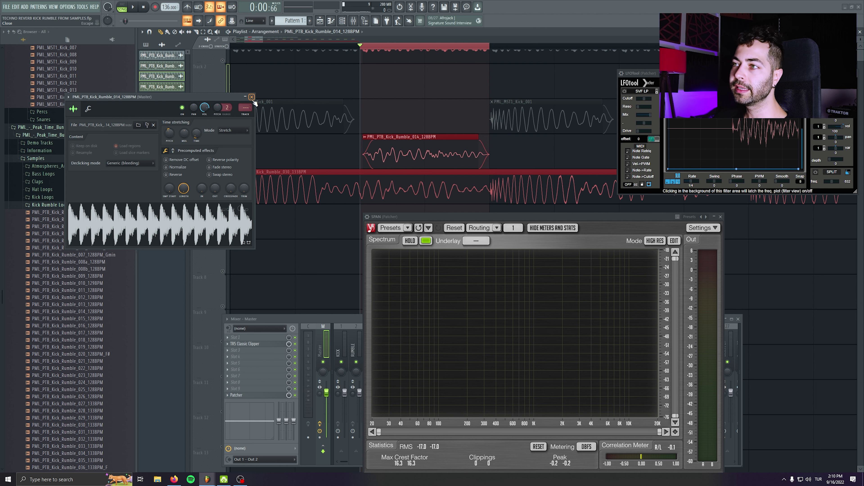
{"action": "left_click", "coordinate": [252, 97]}
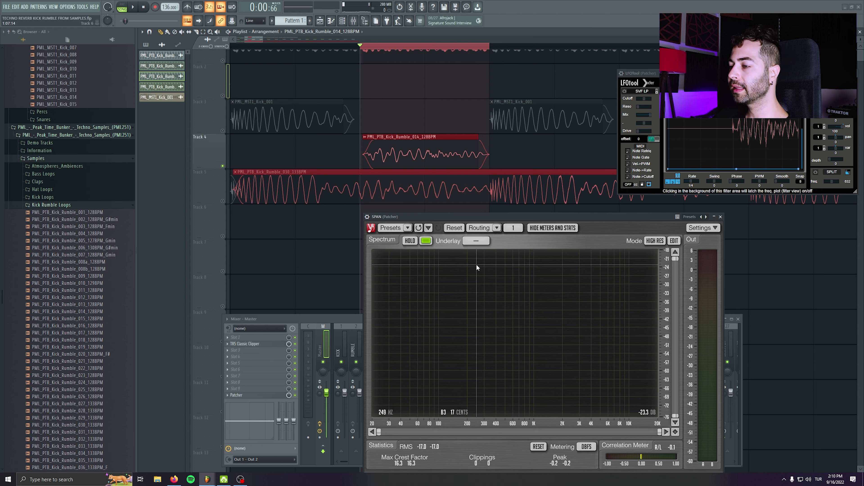
{"action": "double_click", "coordinate": [404, 152]}
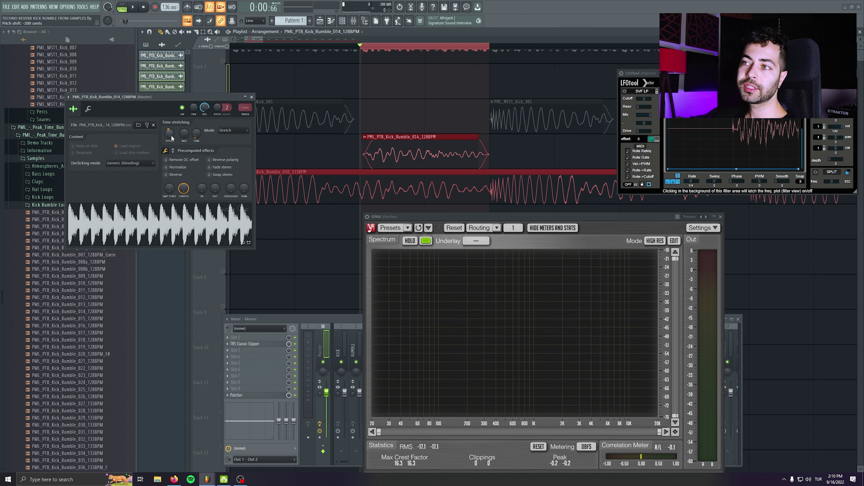
{"action": "left_click", "coordinate": [252, 97]}
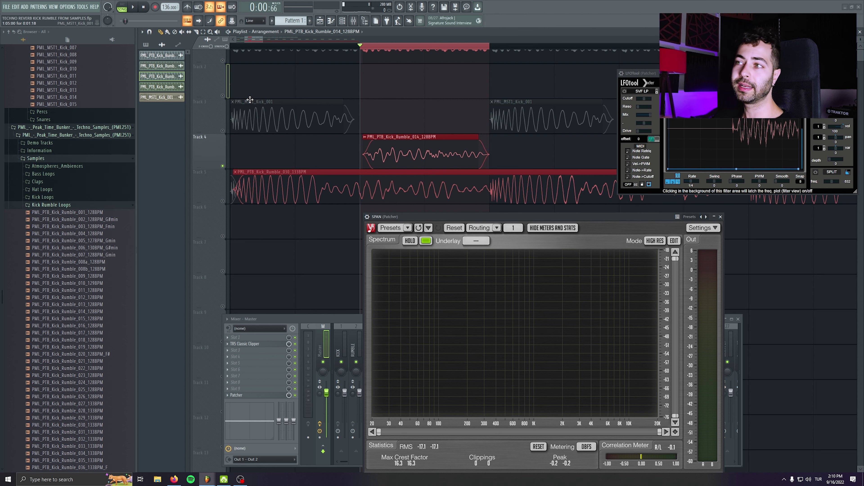
- Unmute Tracks 2 and 3 alongside Track 4, set the playback range from 1:01 to 1:09, and play it
{"action": "scroll", "coordinate": [271, 150], "scroll_direction": "down", "scroll_amount": 3}
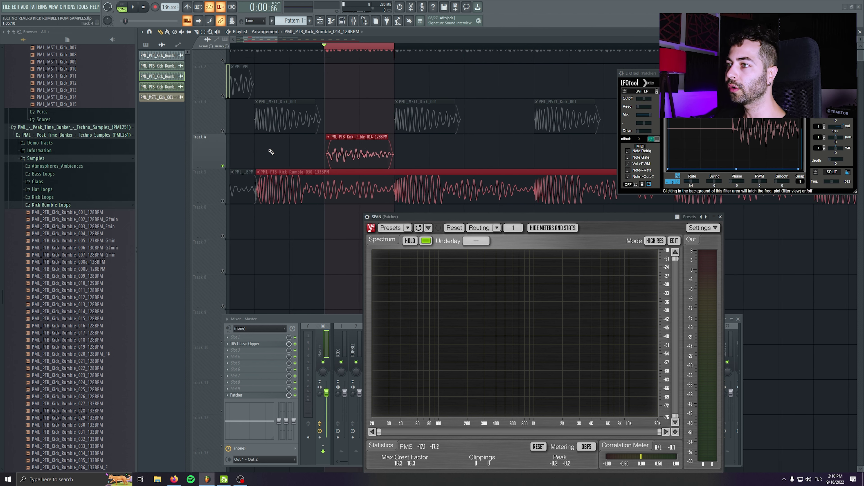
{"action": "left_click_drag", "start_coordinate": [271, 150], "coordinate": [418, 201]}
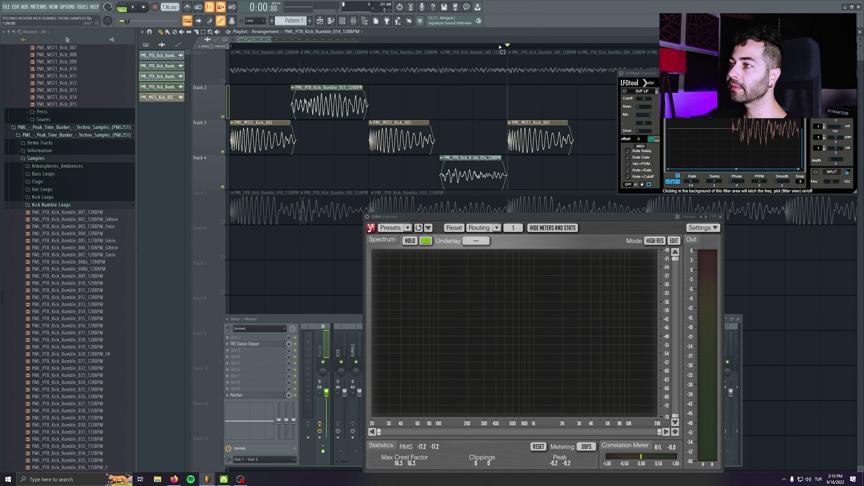
{"action": "left_click_drag", "start_coordinate": [500, 47], "coordinate": [240, 46]}
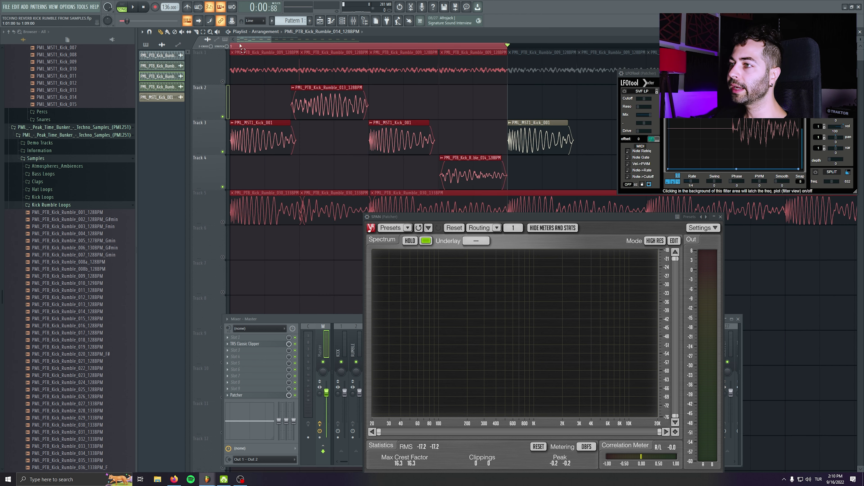
{"action": "left_click", "coordinate": [569, 166]}
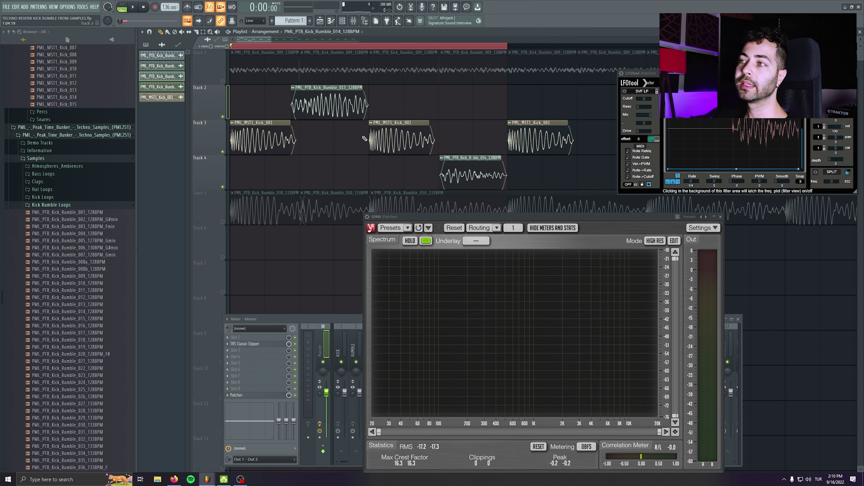
{"action": "key", "text": "space"}
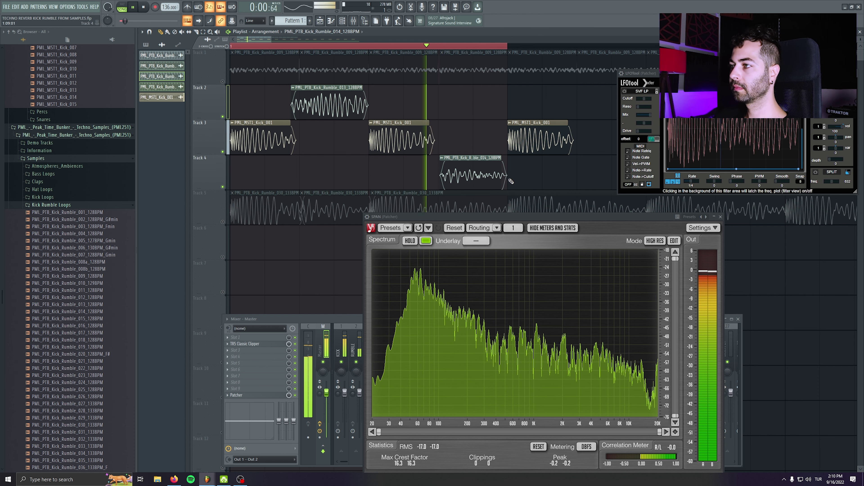
- Raise the Kick_Rumble_014 channel volume to 89% while the loop plays, closing its settings and stopping playback
{"action": "scroll", "coordinate": [394, 176], "scroll_direction": "down", "scroll_amount": 3}
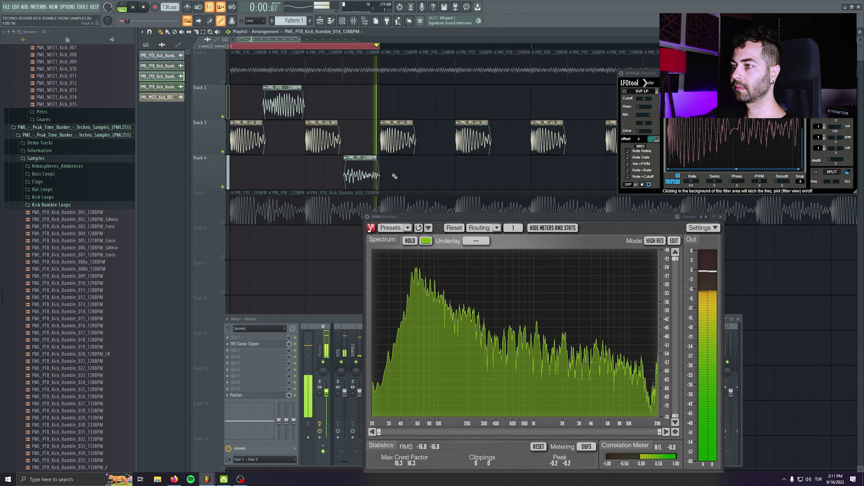
{"action": "double_click", "coordinate": [362, 175]}
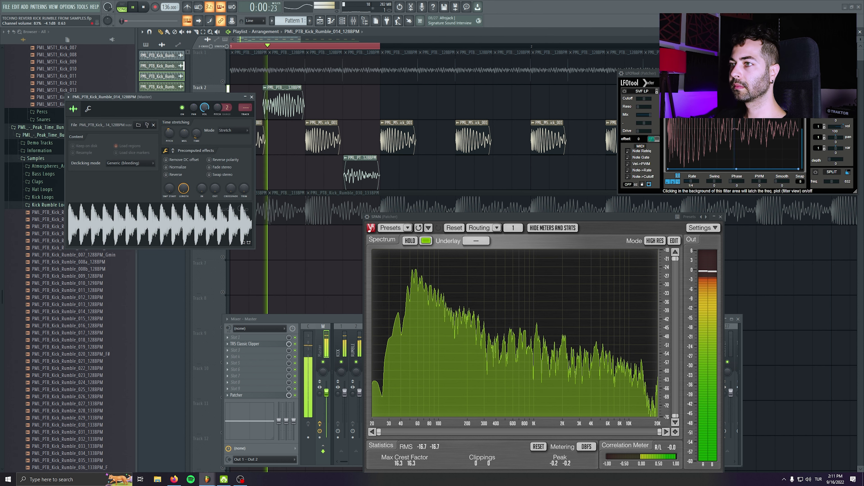
{"action": "left_click_drag", "start_coordinate": [205, 108], "coordinate": [204, 105]}
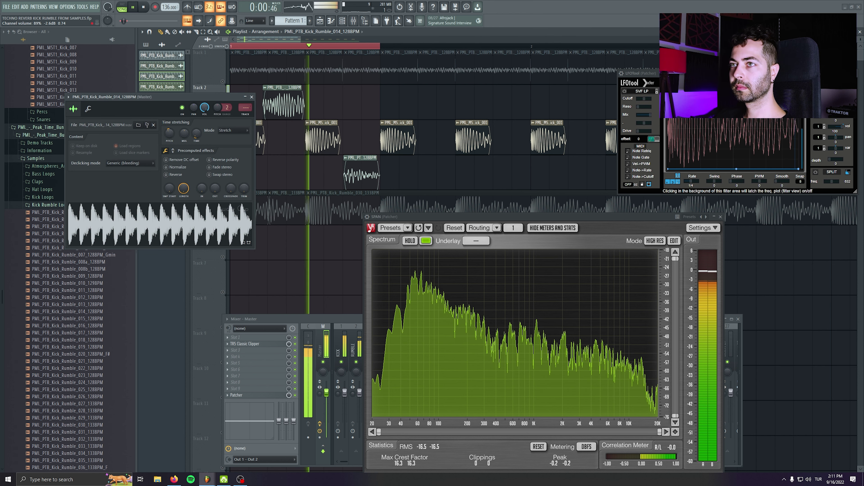
{"action": "left_click", "coordinate": [252, 97]}
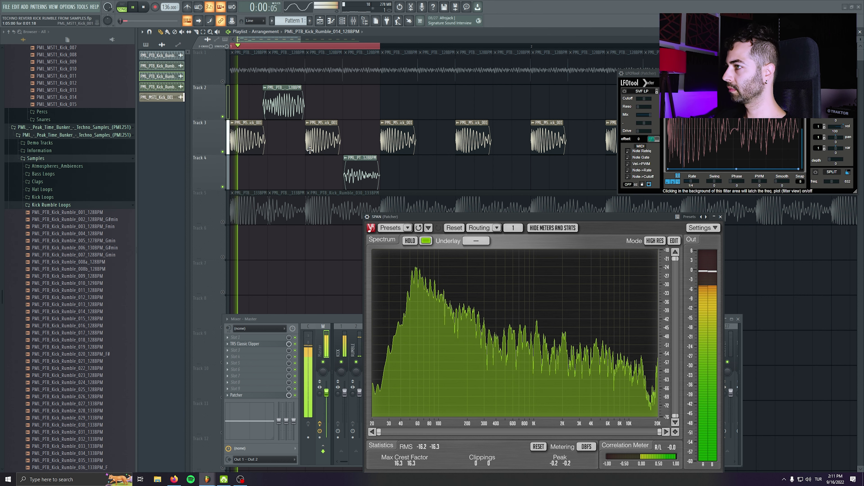
{"action": "scroll", "coordinate": [321, 144], "scroll_direction": "up", "scroll_amount": 3}
{"action": "key", "text": "space"}
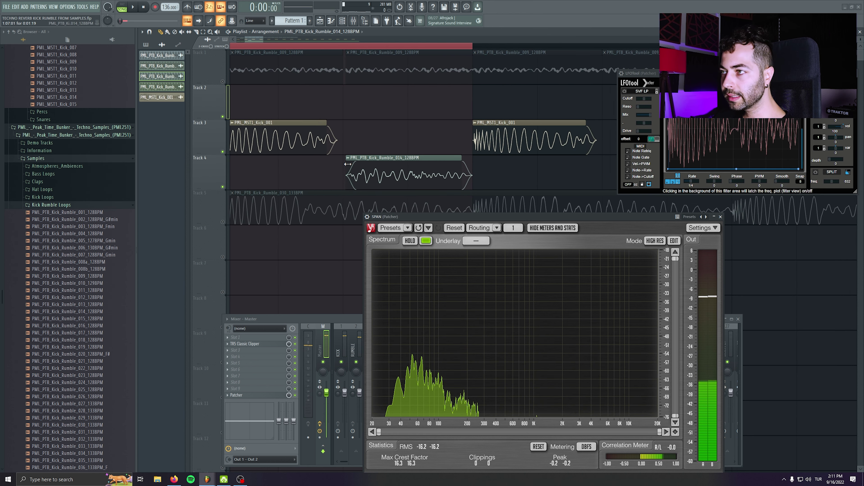
- Extend the start of the Kick_Rumble_014 clip on Track 4 to overlap the preceding kick's tail, and audition the loop
{"action": "left_click_drag", "start_coordinate": [346, 167], "coordinate": [426, 166]}
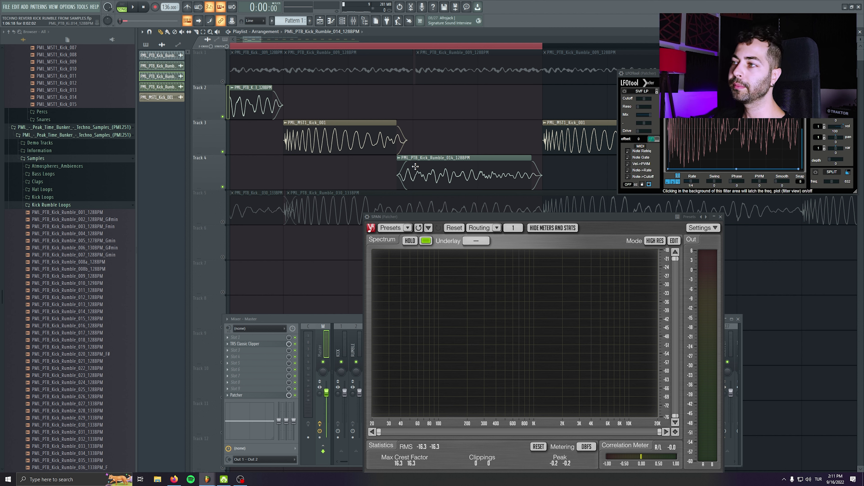
{"action": "key", "text": "space"}
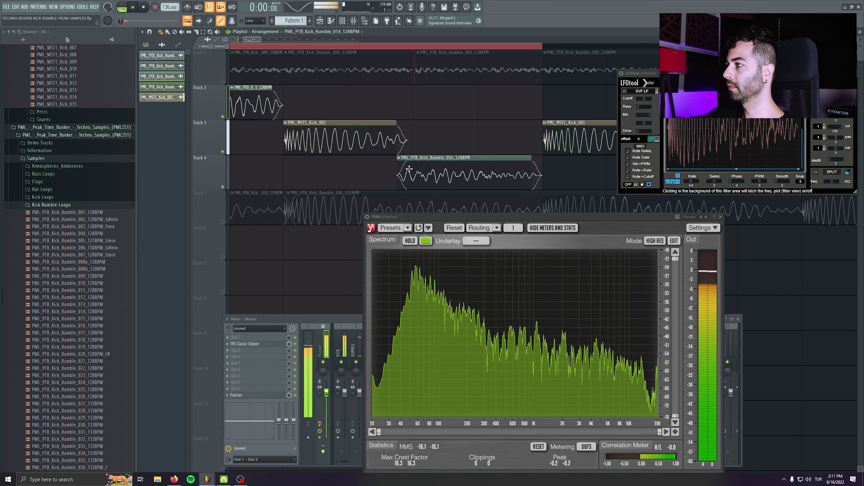
{"action": "key", "text": "space"}
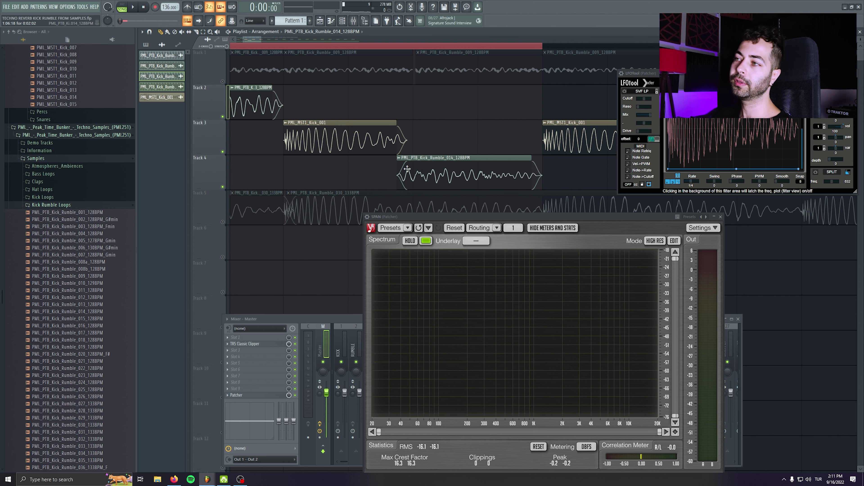
- Solo Track 5, which holds the Kick_Rumble_030 loop
{"action": "scroll", "coordinate": [407, 169], "scroll_direction": "down", "scroll_amount": 4}
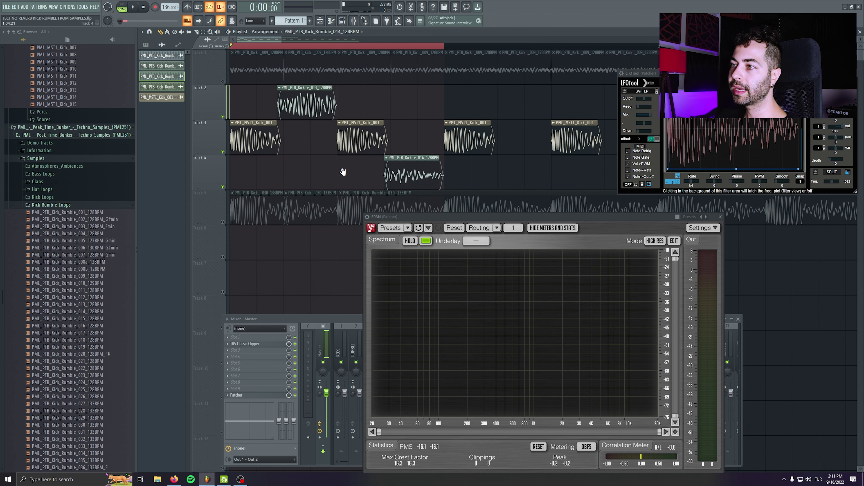
{"action": "scroll", "coordinate": [343, 172], "scroll_direction": "down", "scroll_amount": 1}
{"action": "right_click", "coordinate": [223, 195]}
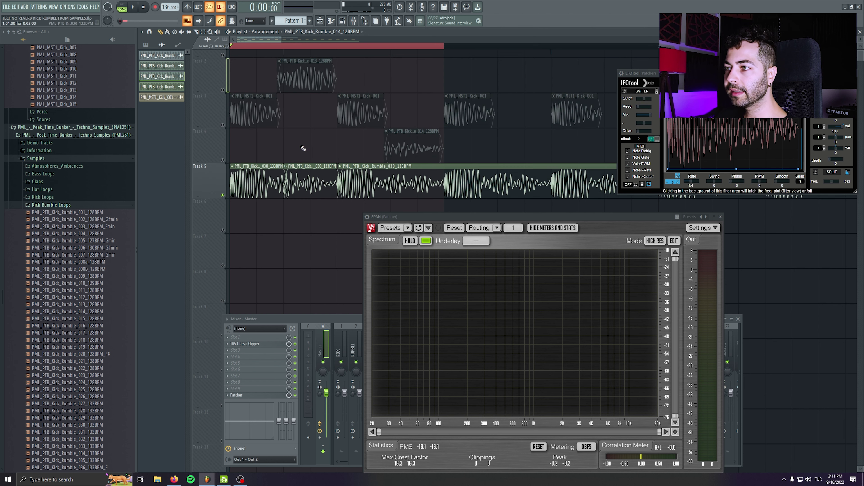
- Play only the 1:03 to 1:05 section of Track 5 and check its fundamental frequency peak in SPAN
{"action": "double_click", "coordinate": [278, 48]}
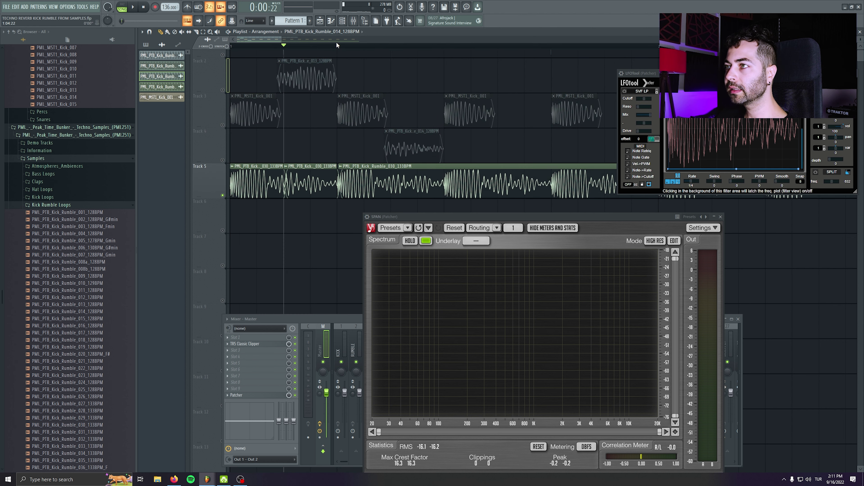
{"action": "mouse_move", "coordinate": [336, 43]}
{"action": "left_mouse_down"}
{"action": "mouse_move", "coordinate": [303, 48]}
{"action": "mouse_move", "coordinate": [332, 44]}
{"action": "left_mouse_up"}
{"action": "left_click", "coordinate": [337, 46]}
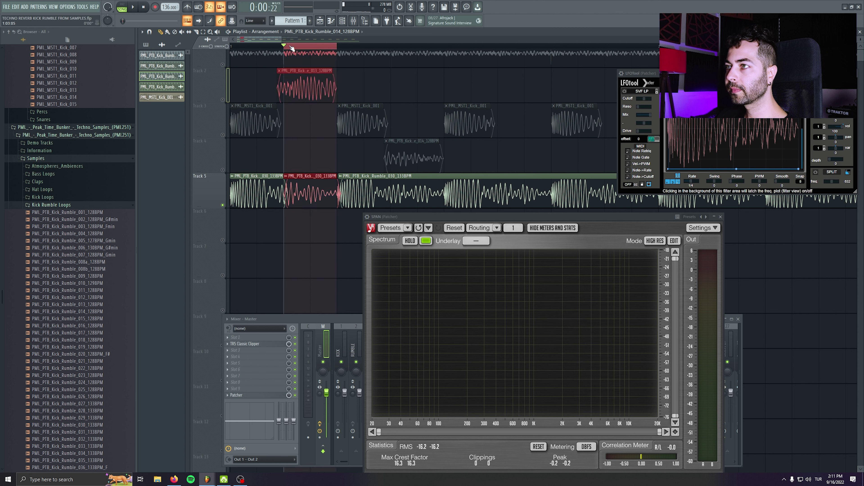
{"action": "key", "text": "space"}
{"action": "mouse_move", "coordinate": [414, 257]}
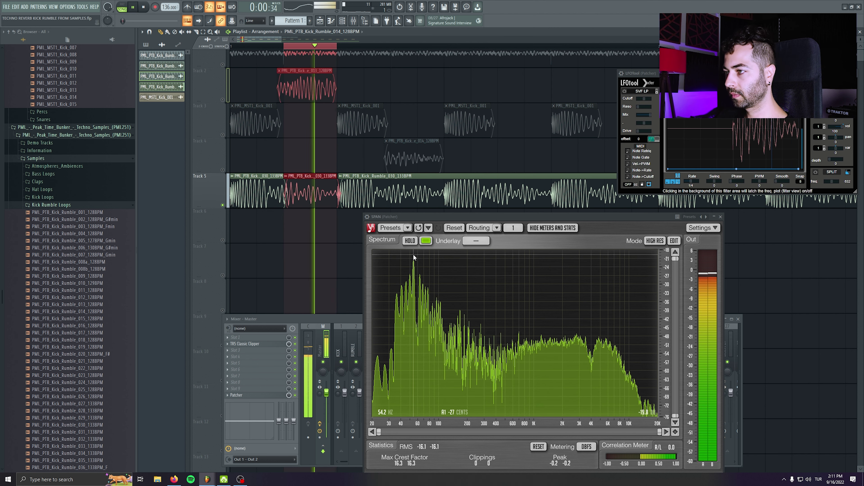
{"action": "key", "text": "space"}
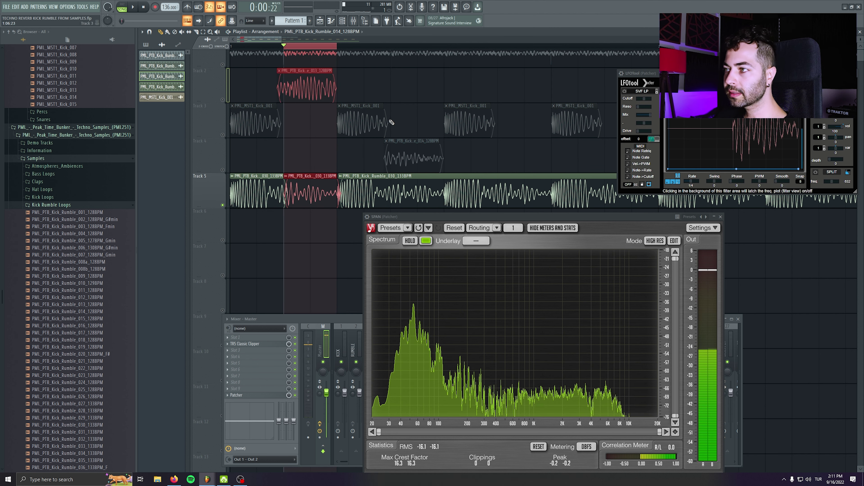
- Clear the playlist's time selection and move the SPAN window lower to free the arrangement area
{"action": "double_click", "coordinate": [255, 47]}
{"action": "left_click_drag", "start_coordinate": [456, 142], "coordinate": [510, 144]}
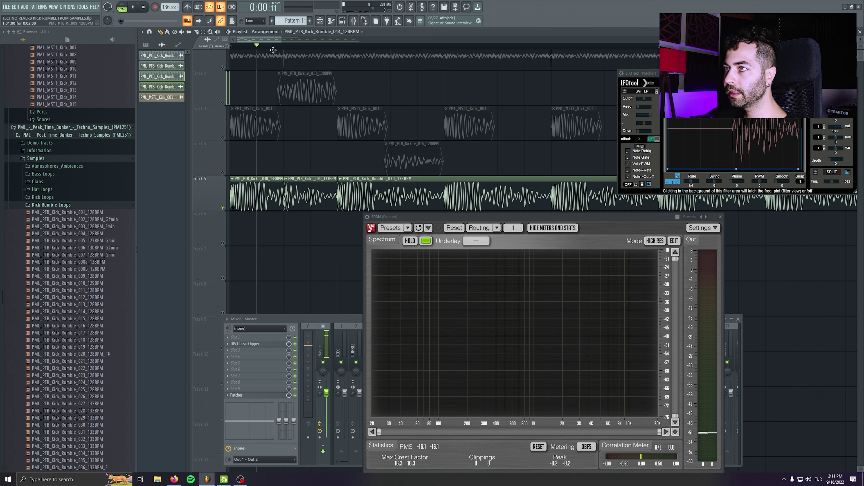
{"action": "scroll", "coordinate": [319, 101], "scroll_direction": "down", "scroll_amount": 5}
{"action": "left_click_drag", "start_coordinate": [423, 215], "coordinate": [418, 238]}
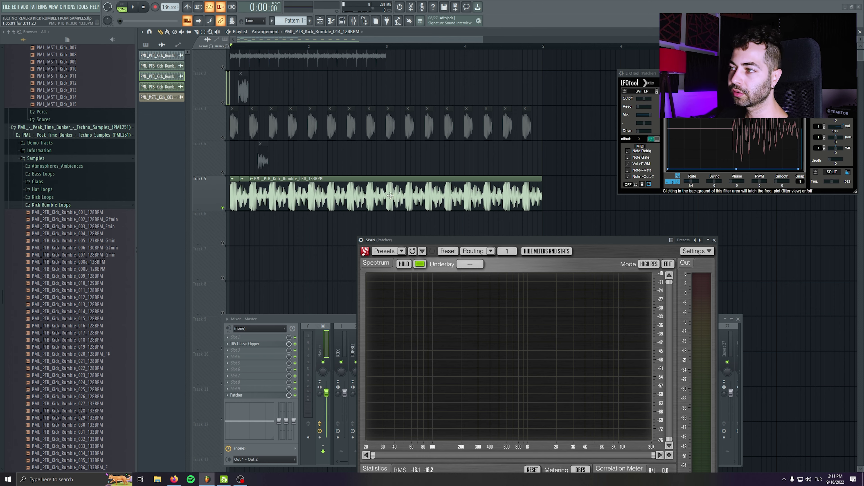
- Play the soloed Kick_Rumble_030 loop on Track 5 from the start, stopping after several beats
{"action": "scroll", "coordinate": [255, 221], "scroll_direction": "up", "scroll_amount": 4}
{"action": "key", "text": "space"}
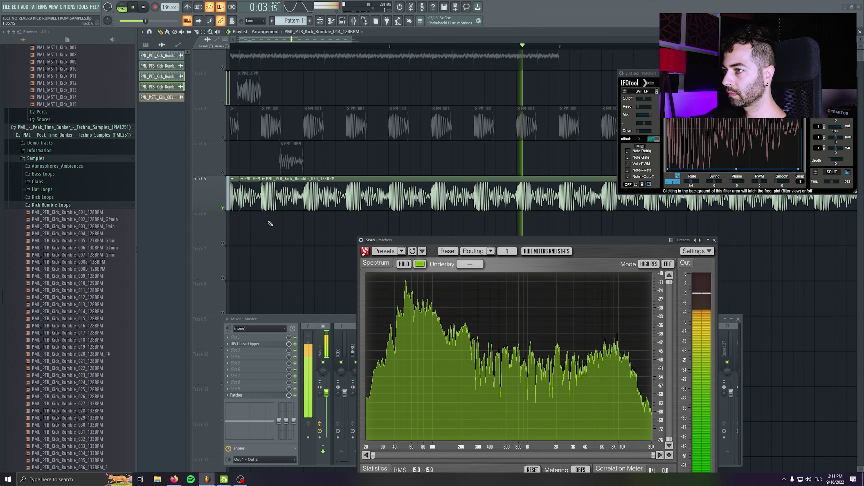
{"action": "key", "text": "space"}
- Slice the Kick_Rumble_030 clip on Track 5 at the kick hits at 1:09 and 1:13
{"action": "scroll", "coordinate": [272, 193], "scroll_direction": "up", "scroll_amount": 3}
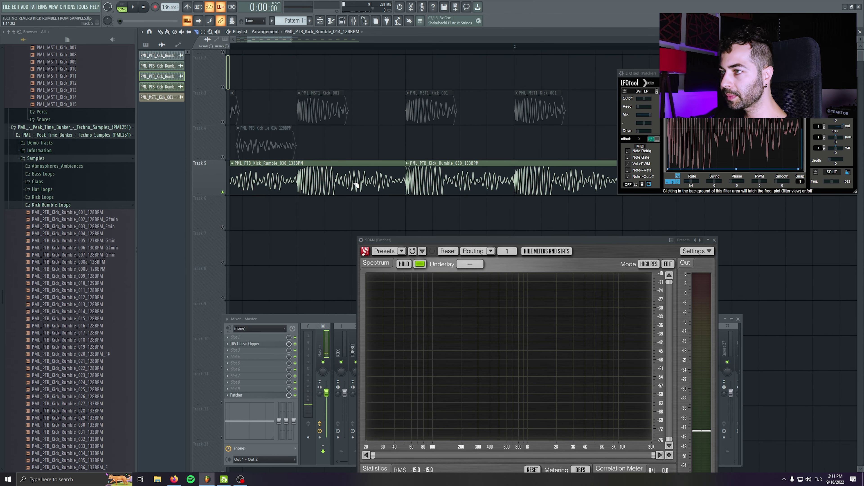
{"action": "left_click", "coordinate": [160, 32]}
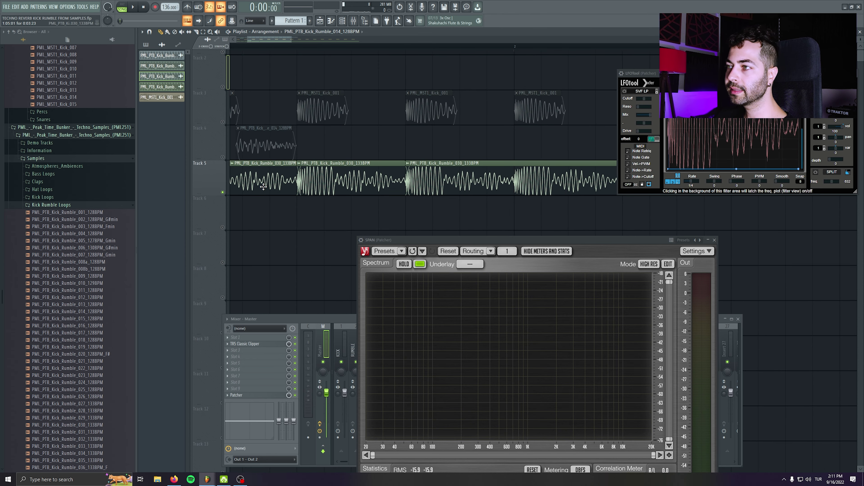
- Play back the sliced rumble loop on Track 5 to audition its first beats
{"action": "key", "text": "space"}
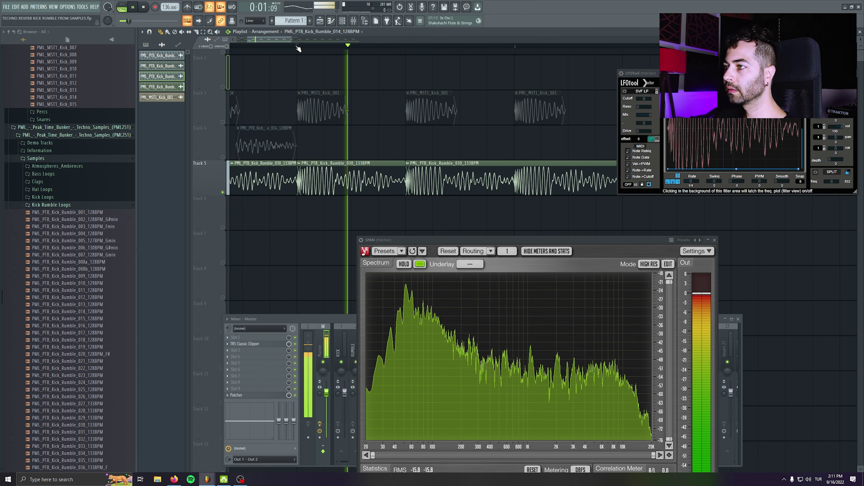
{"action": "key", "text": "space"}
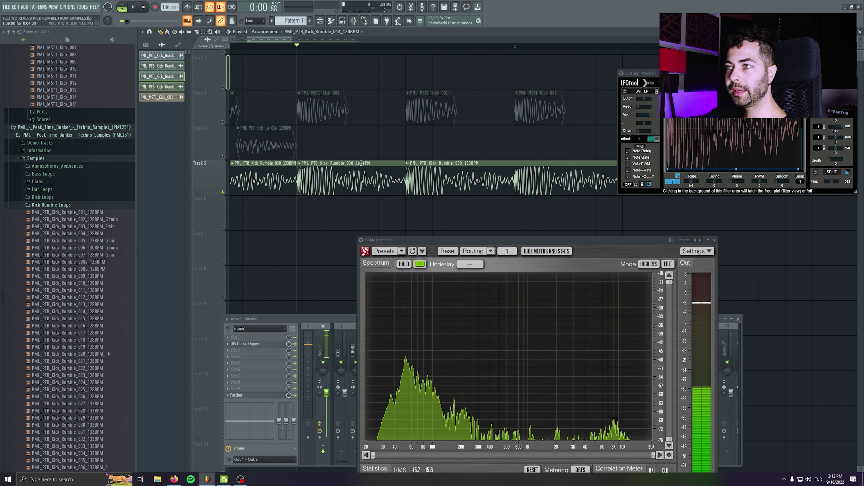
{"action": "left_click_drag", "start_coordinate": [286, 38], "coordinate": [275, 39]}
{"action": "key", "text": "space"}
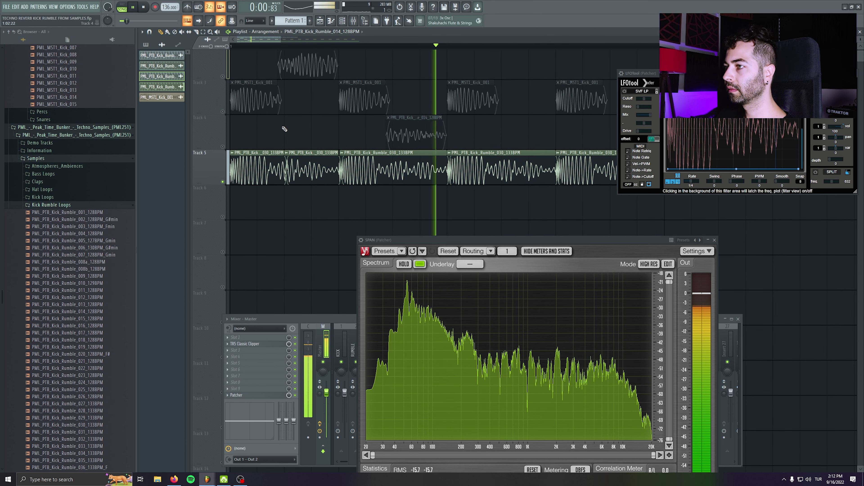
{"action": "key", "text": "space"}
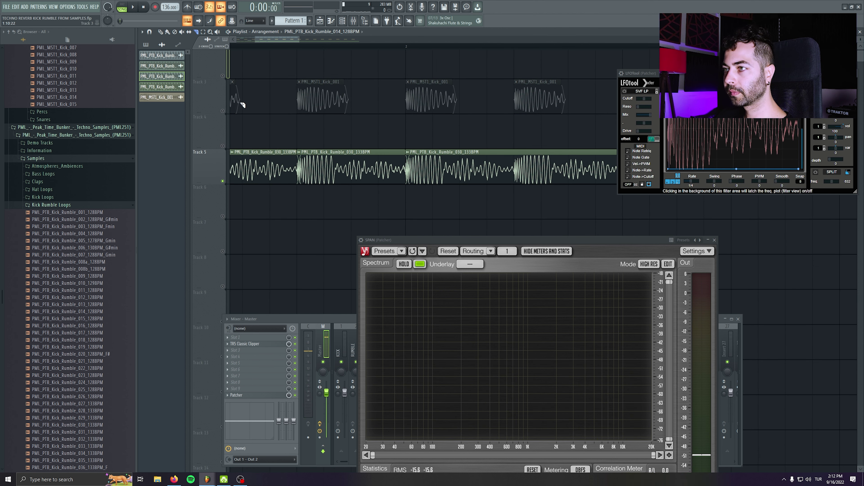
- Delete the Kick_Rumble_030 slice between 1:05 and 1:09 on Track 5
{"action": "left_click", "coordinate": [162, 33]}
{"action": "left_click", "coordinate": [232, 153]}
{"action": "left_click", "coordinate": [242, 165]}
{"action": "right_click", "coordinate": [266, 155]}
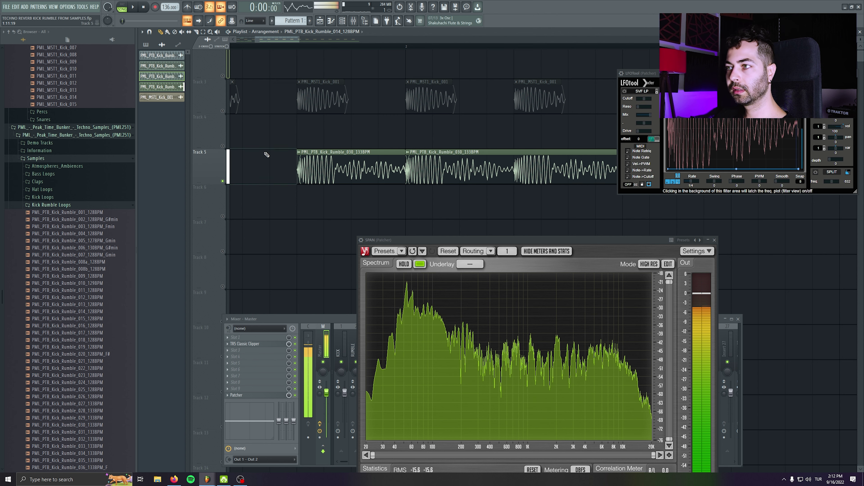
- Delete the remaining Kick_Rumble_030 slices on Track 5, leaving only the one-beat slice at 1:13
{"action": "right_click", "coordinate": [458, 169]}
{"action": "left_click_drag", "start_coordinate": [459, 169], "coordinate": [714, 180]}
{"action": "scroll", "coordinate": [347, 185], "scroll_direction": "down", "scroll_amount": 2}
{"action": "right_click", "coordinate": [268, 185]}
{"action": "right_click", "coordinate": [345, 187]}
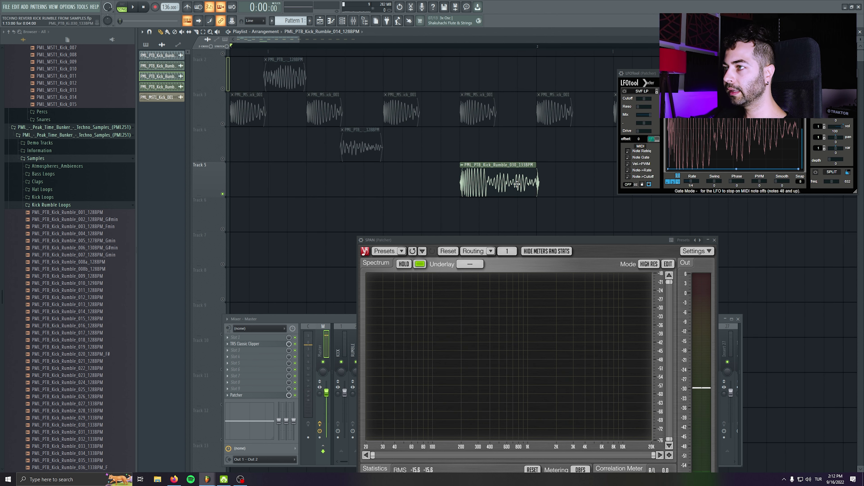
- Cut the kick hit off the start of the Kick_Rumble_030 slice and reorder the tracks so the slice sits above the kick
{"action": "left_click_drag", "start_coordinate": [506, 166], "coordinate": [481, 192]}
{"action": "left_click_drag", "start_coordinate": [205, 172], "coordinate": [206, 136]}
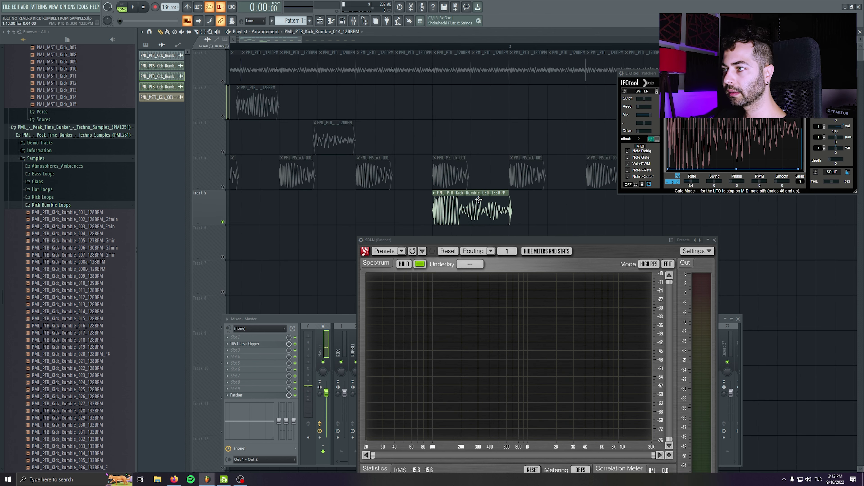
{"action": "scroll", "coordinate": [210, 173], "scroll_direction": "down", "scroll_amount": 1}
{"action": "scroll", "coordinate": [210, 172], "scroll_direction": "up", "scroll_amount": 2}
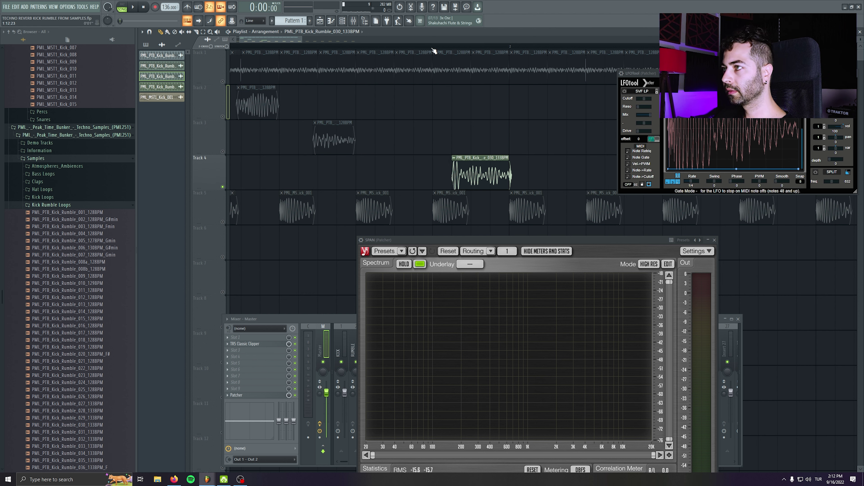
- Loop the beat containing the Track 4 rumble slice and trim the slice's end and start to fit between kicks during playback
{"action": "left_click_drag", "start_coordinate": [432, 48], "coordinate": [509, 47]}
{"action": "key", "text": "space"}
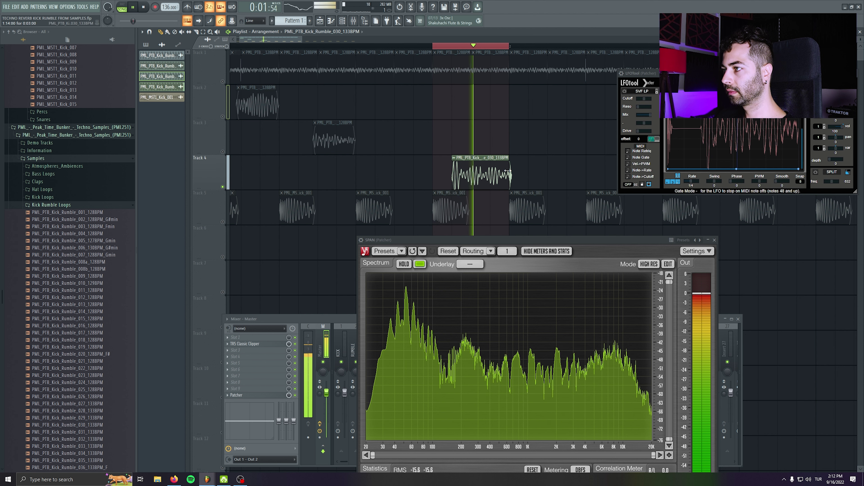
{"action": "left_click_drag", "start_coordinate": [507, 171], "coordinate": [504, 171]}
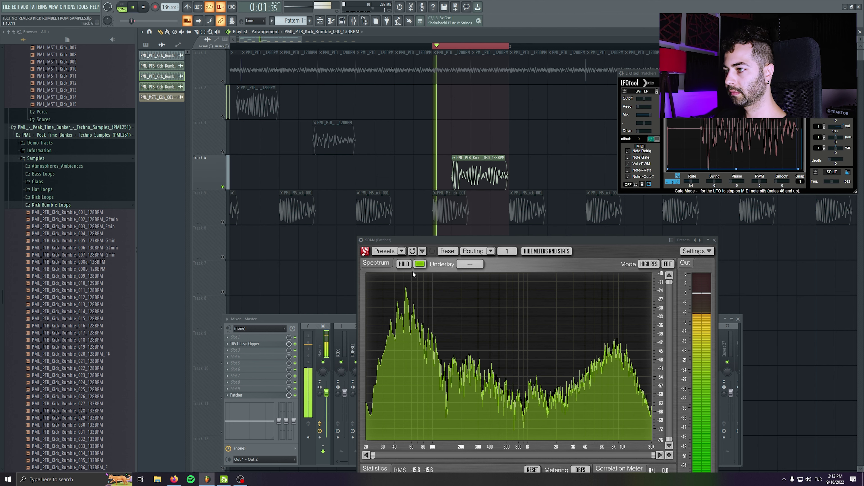
{"action": "mouse_move", "coordinate": [406, 281]}
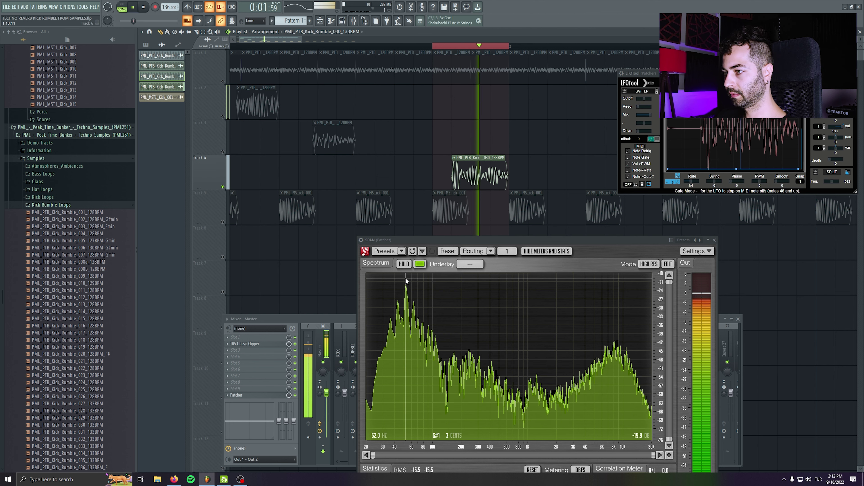
{"action": "scroll", "coordinate": [487, 181], "scroll_direction": "up", "scroll_amount": 4}
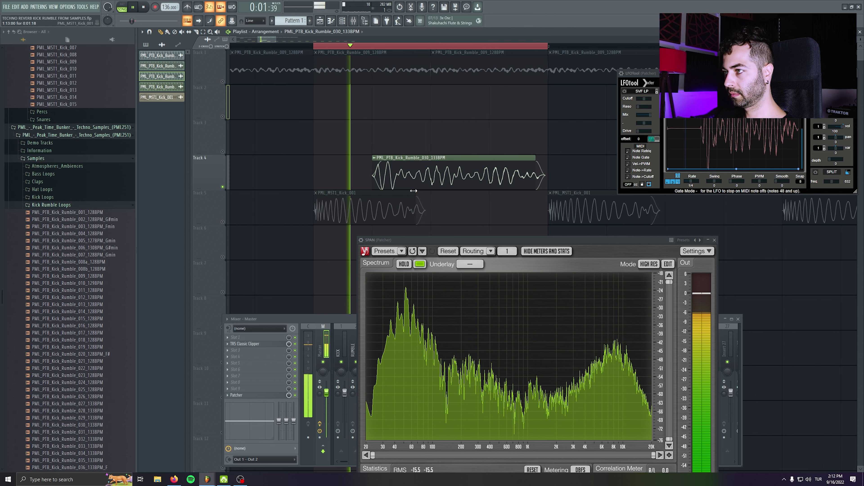
{"action": "left_click_drag", "start_coordinate": [366, 177], "coordinate": [400, 177]}
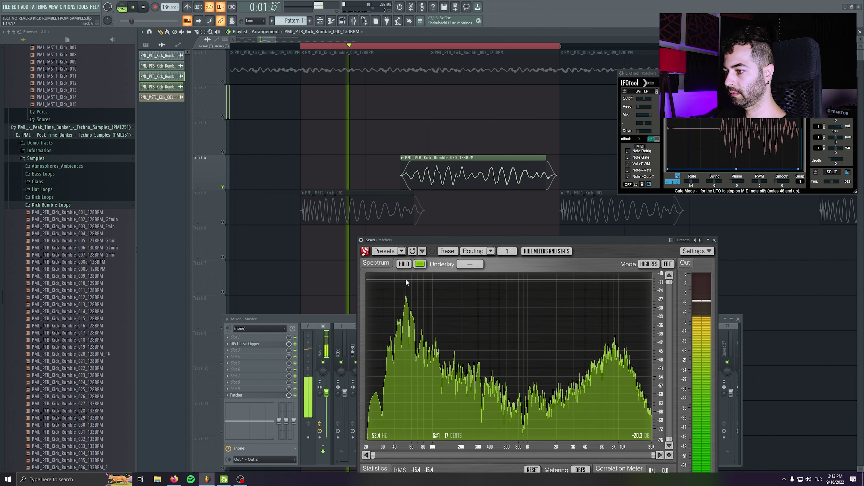
- Pitch the Kick_Rumble_030 sample up by 100 cents and replay the looped slice
{"action": "key", "text": "space"}
{"action": "double_click", "coordinate": [450, 168]}
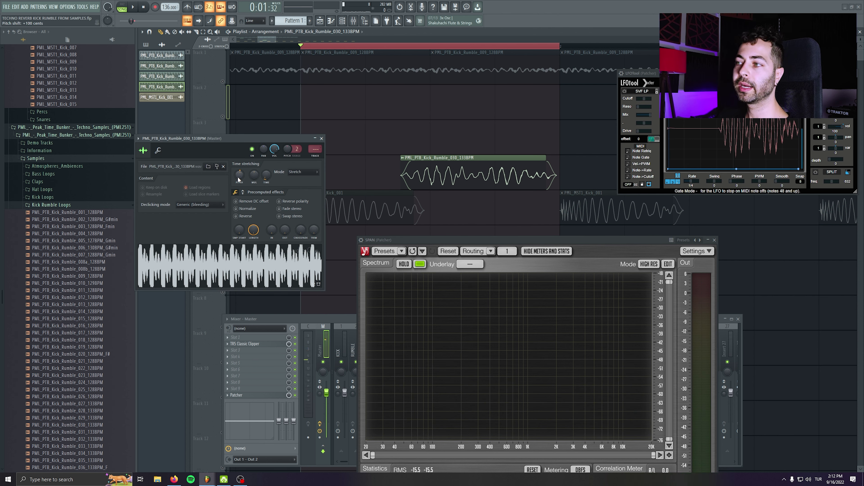
{"action": "left_click", "coordinate": [322, 138]}
{"action": "key", "text": "space"}
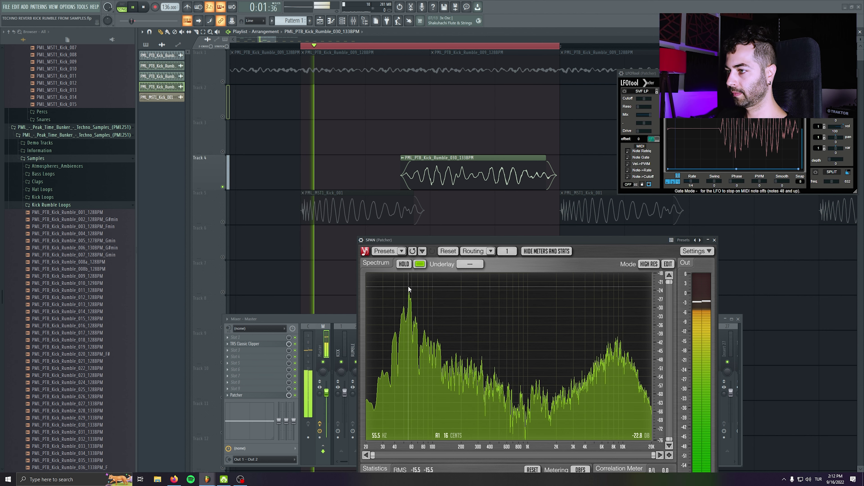
- Play the looped beat with the kick on Track 5 unmuted, and also unmute the rumble slices on Tracks 2 and 3
{"action": "scroll", "coordinate": [373, 158], "scroll_direction": "down", "scroll_amount": 3}
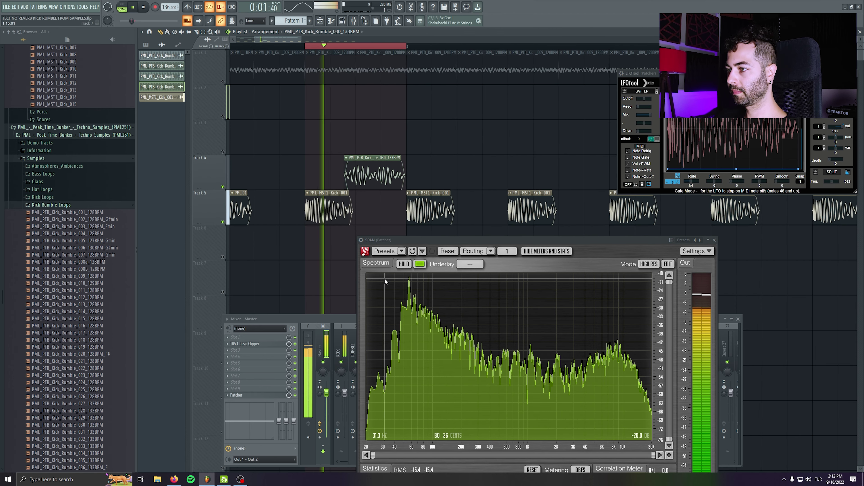
{"action": "left_click_drag", "start_coordinate": [300, 162], "coordinate": [526, 156]}
{"action": "scroll", "coordinate": [526, 156], "scroll_direction": "down", "scroll_amount": 3}
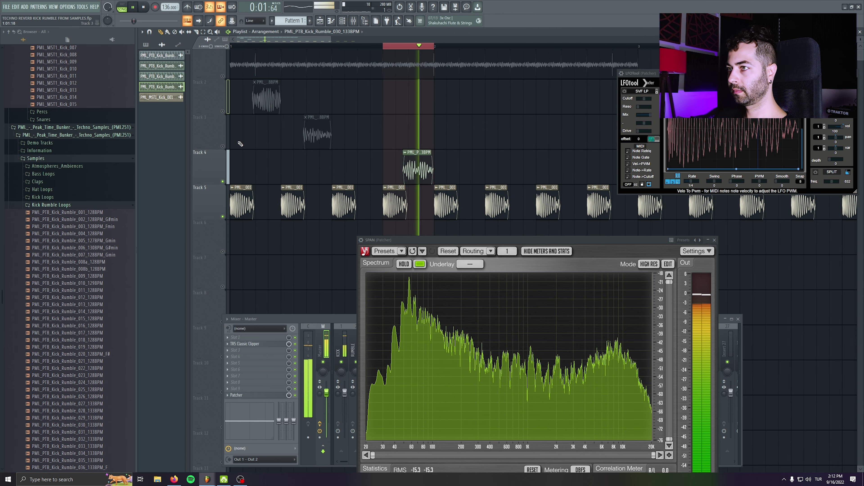
{"action": "key", "text": "space"}
{"action": "scroll", "coordinate": [399, 148], "scroll_direction": "up", "scroll_amount": 1}
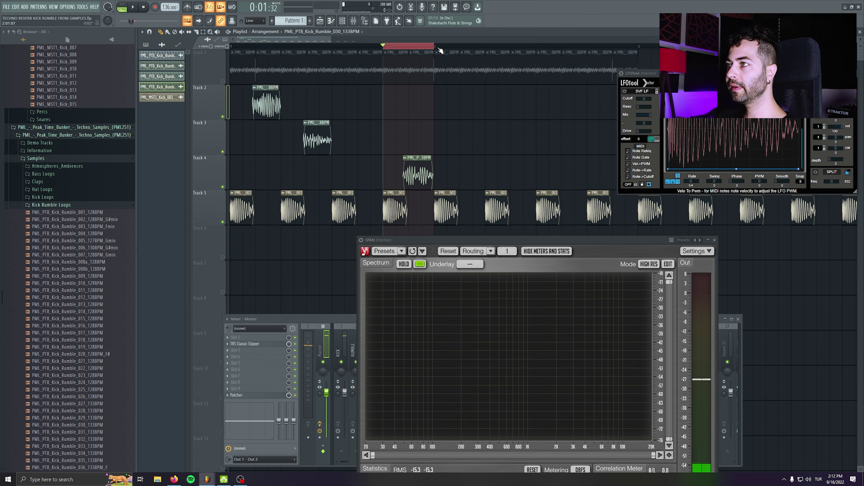
- Arrange a four-beat loop with the Track 4 slice after the third kick and a copy of the Track 3 slice after the fourth
{"action": "scroll", "coordinate": [438, 131], "scroll_direction": "down", "scroll_amount": 3}
{"action": "scroll", "coordinate": [424, 138], "scroll_direction": "down", "scroll_amount": 2}
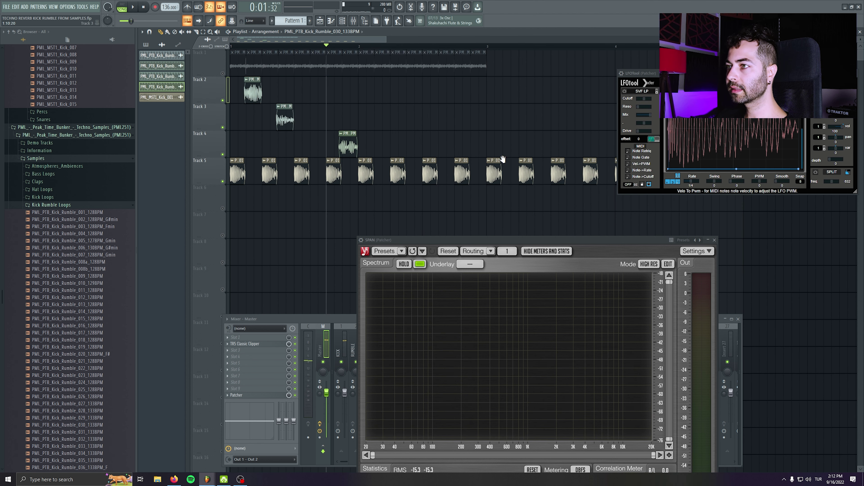
{"action": "scroll", "coordinate": [241, 142], "scroll_direction": "up", "scroll_amount": 4}
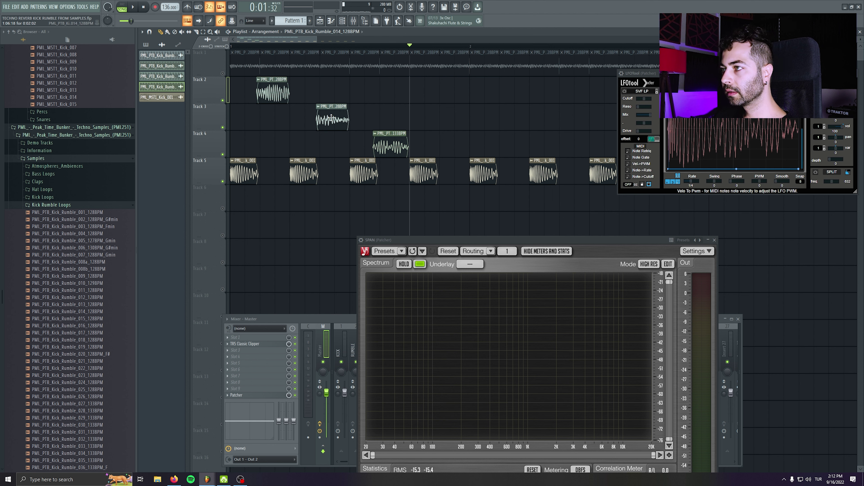
{"action": "left_click_drag", "start_coordinate": [468, 46], "coordinate": [469, 47]}
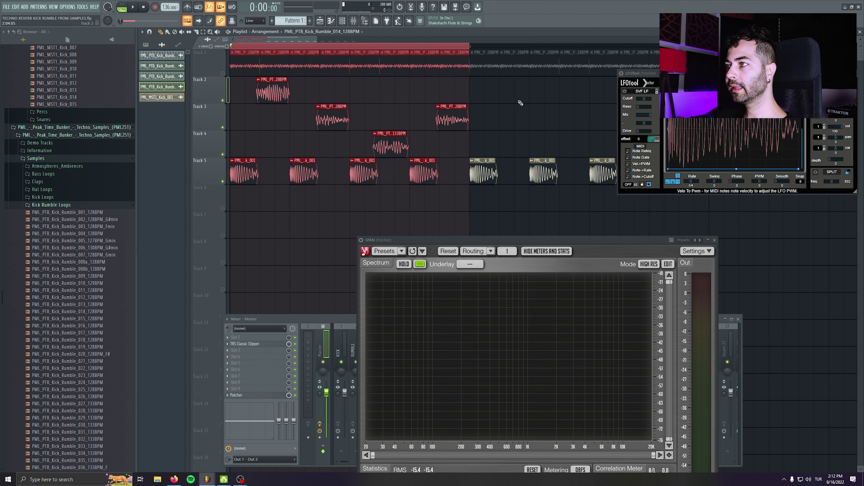
{"action": "key", "text": "space"}
- Try a different rumble order: Track 4 slice after the second kick, Track 3 after the third, and a Track 2 copy after the fourth
{"action": "left_click", "coordinate": [558, 119]}
{"action": "right_click", "coordinate": [575, 120]}
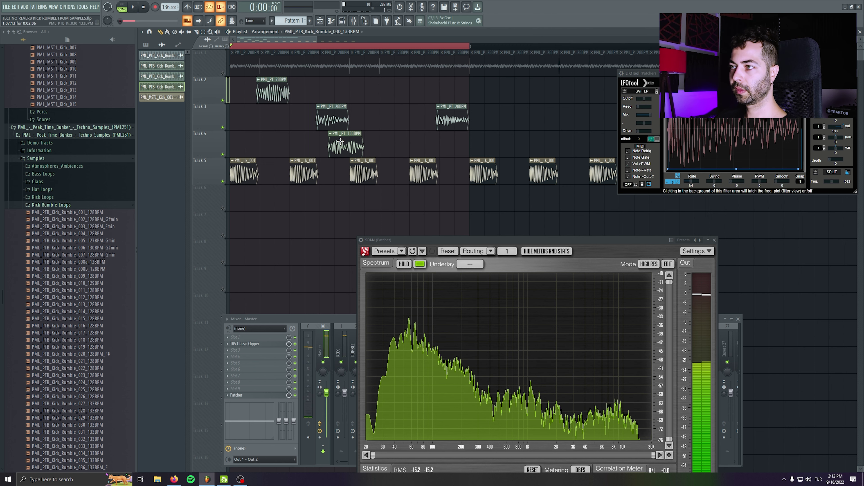
{"action": "left_click_drag", "start_coordinate": [340, 141], "coordinate": [325, 140]}
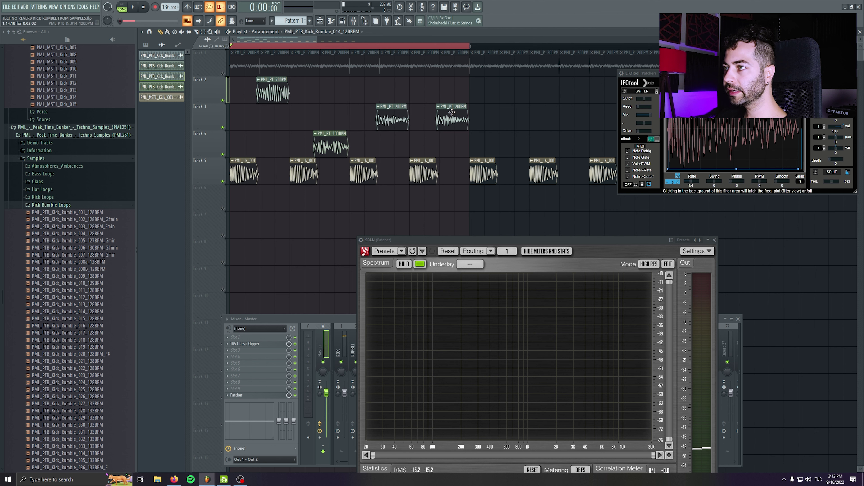
{"action": "key", "text": "space"}
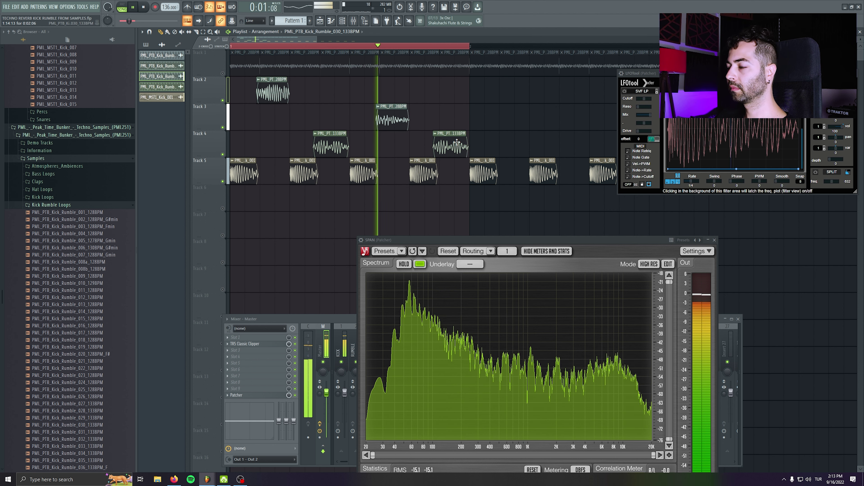
{"action": "left_click_drag", "start_coordinate": [457, 142], "coordinate": [459, 87]}
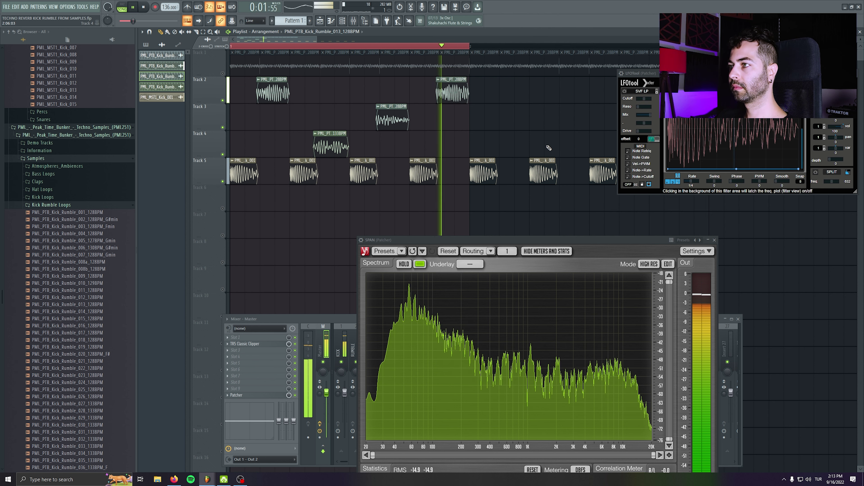
- Undo the reordering of the rumble slices and delete the extra Track 3 slice beyond the four-beat loop
{"action": "key", "text": "space"}
{"action": "key", "text": "ctrl+z"}
{"action": "key", "text": "ctrl+z"}
{"action": "key", "text": "ctrl+z"}
{"action": "key", "text": "ctrl+z"}
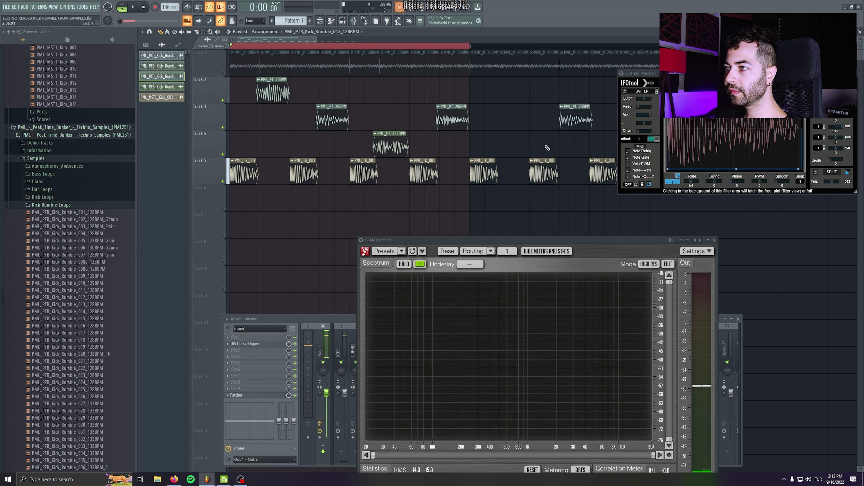
{"action": "right_click", "coordinate": [561, 108]}
- Audition the loop and route the rumble samples, including Kick_Rumble_014 and Kick_Rumble_030, to mixer track 2 (RUMBLE)
{"action": "key", "text": "space"}
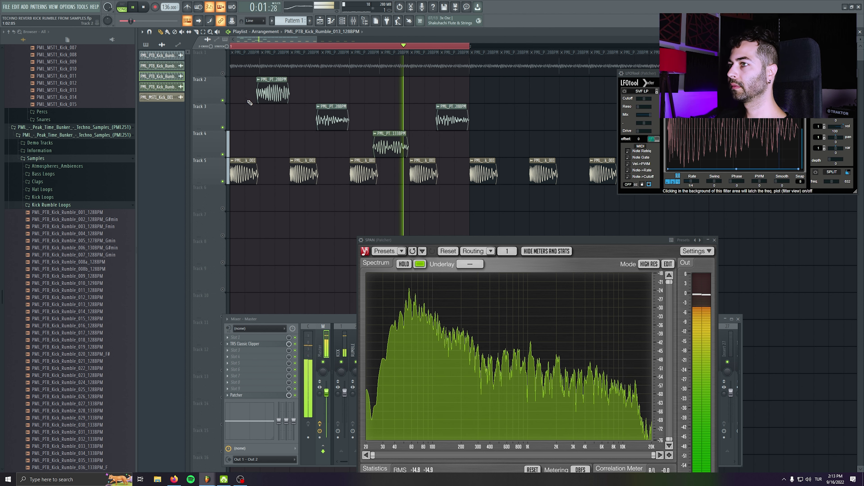
{"action": "double_click", "coordinate": [268, 83]}
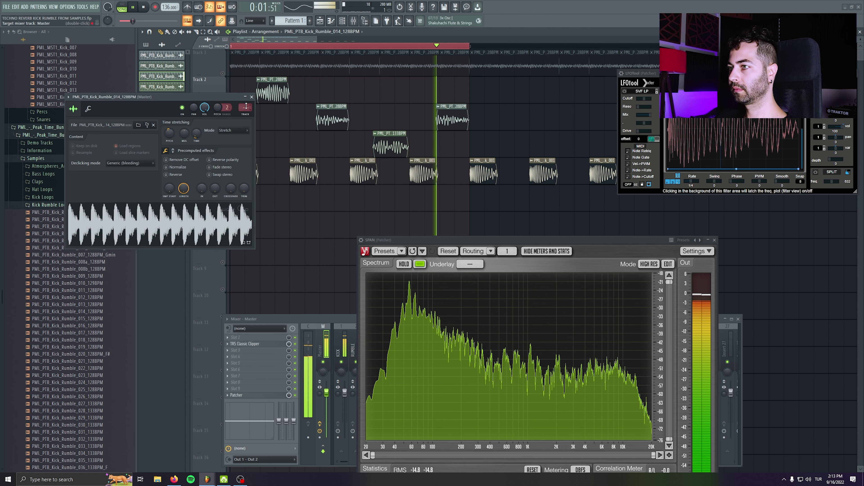
{"action": "key", "text": "space"}
{"action": "left_click_drag", "start_coordinate": [246, 108], "coordinate": [246, 103]}
{"action": "left_click_drag", "start_coordinate": [467, 238], "coordinate": [533, 239]}
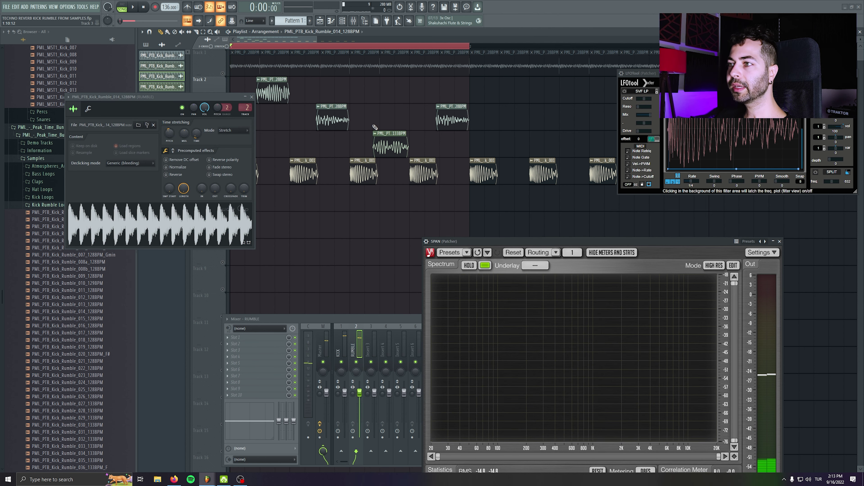
{"action": "double_click", "coordinate": [398, 141]}
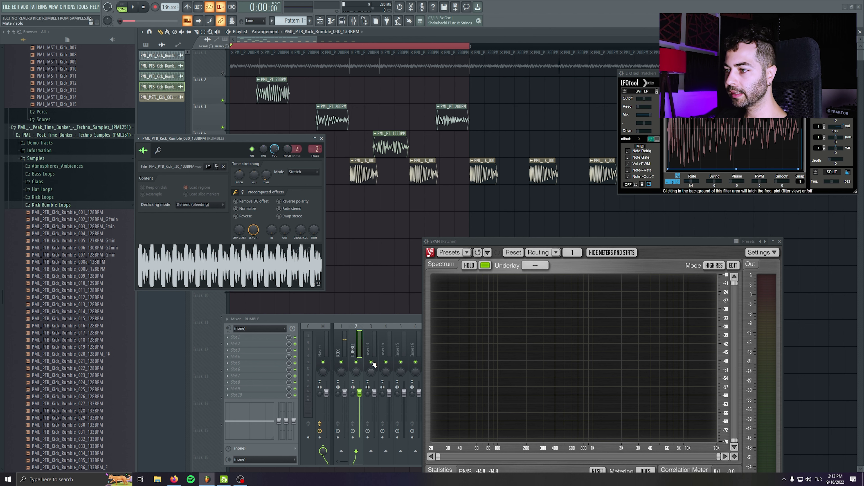
- Add Fruity Blood Overdrive to the RUMBLE mixer track and raise its PreAmp slightly
{"action": "left_click_drag", "start_coordinate": [129, 87], "coordinate": [202, 179]}
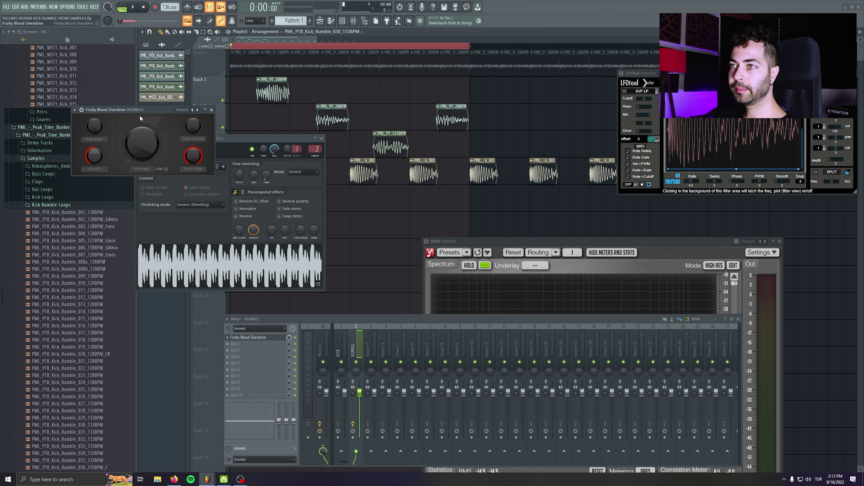
{"action": "left_click_drag", "start_coordinate": [204, 211], "coordinate": [203, 203]}
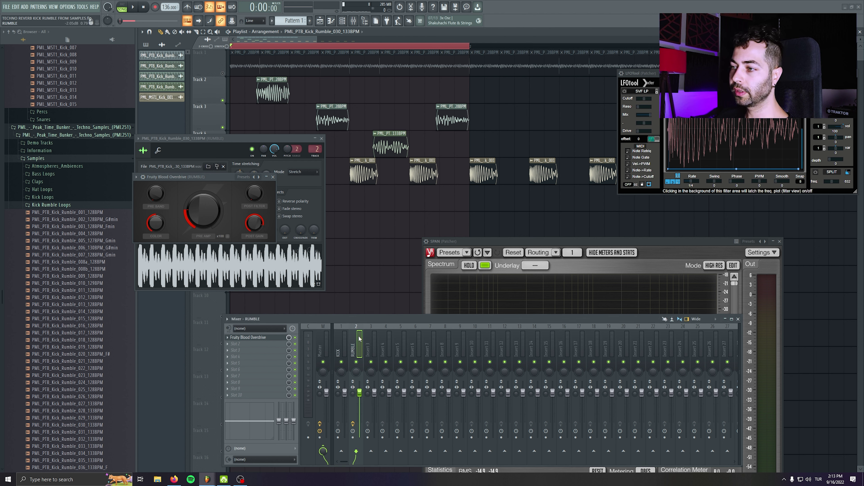
- Solo the RUMBLE mixer track and play the overdriven rumble, closing the sample settings and Blood Overdrive windows
{"action": "right_click", "coordinate": [356, 362]}
{"action": "left_click", "coordinate": [322, 139]}
{"action": "key", "text": "space"}
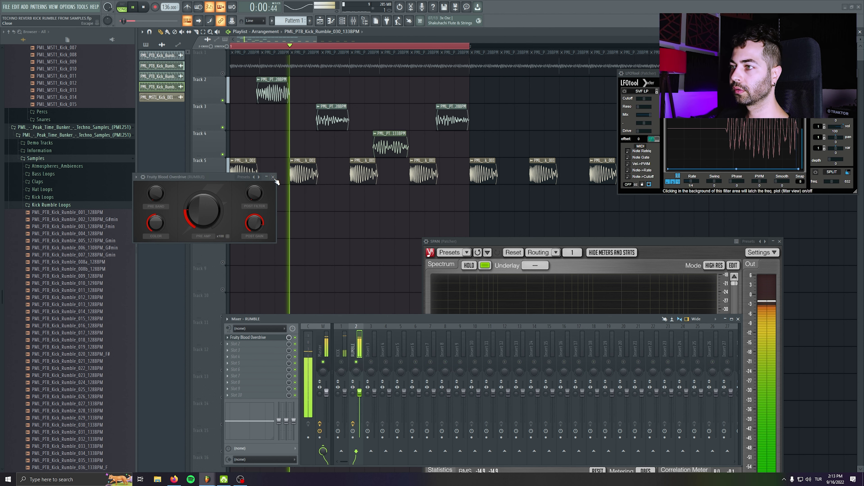
{"action": "left_click", "coordinate": [272, 177]}
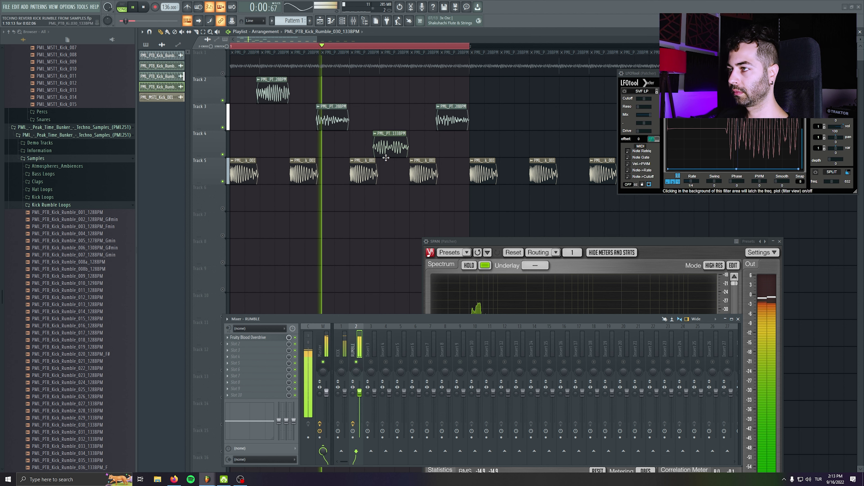
- Mute the kick on Track 5 and examine the rumble slices on Tracks 2 to 4 while they play alone
{"action": "scroll", "coordinate": [343, 232], "scroll_direction": "up", "scroll_amount": 3}
{"action": "scroll", "coordinate": [420, 154], "scroll_direction": "up", "scroll_amount": 3}
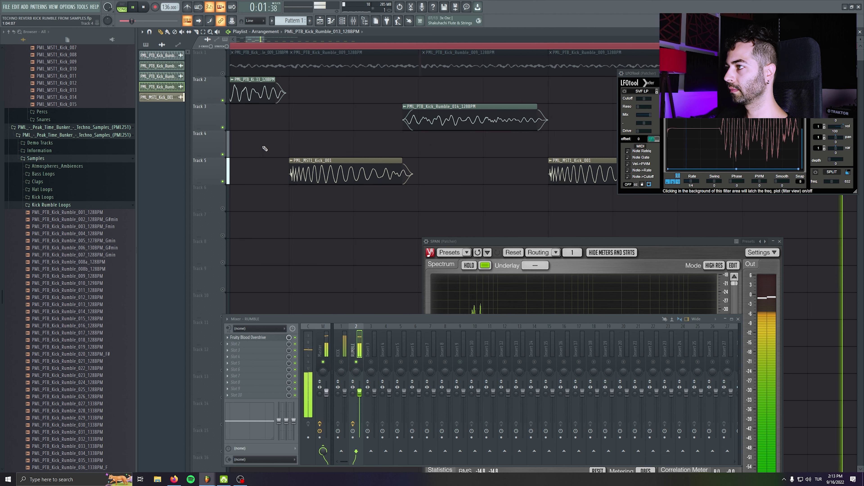
{"action": "left_click", "coordinate": [223, 181]}
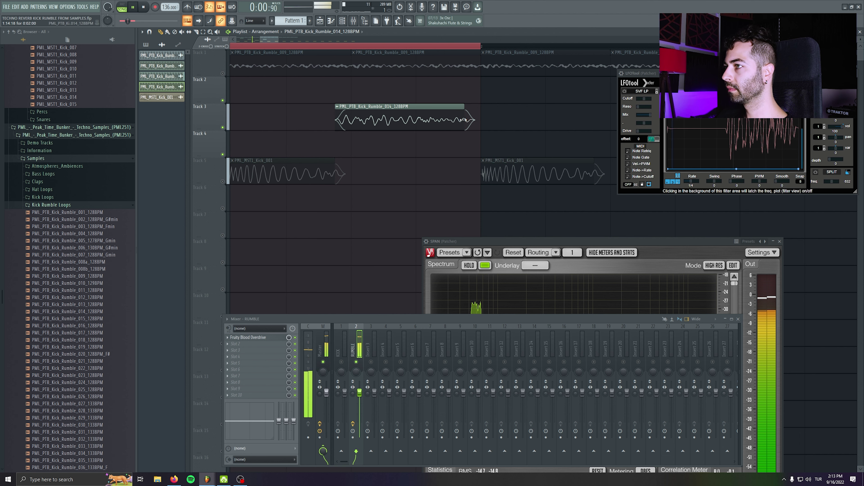
{"action": "scroll", "coordinate": [592, 172], "scroll_direction": "left", "scroll_amount": 3}
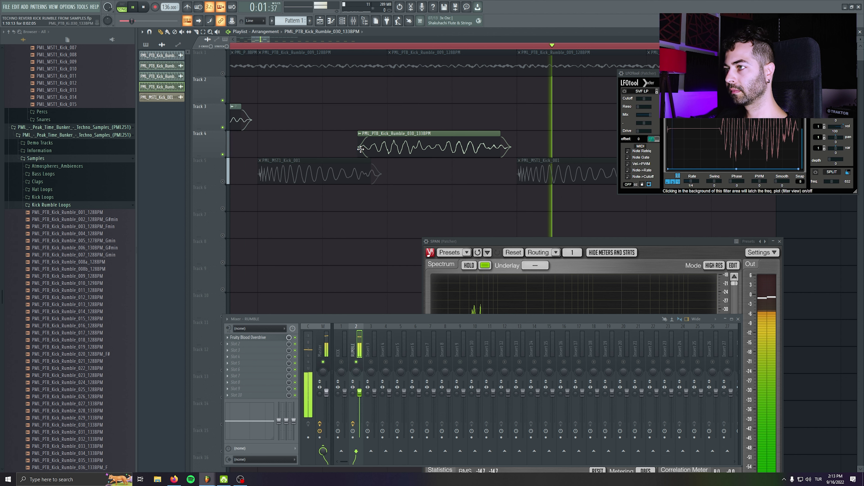
{"action": "scroll", "coordinate": [353, 174], "scroll_direction": "down", "scroll_amount": 3}
{"action": "scroll", "coordinate": [354, 175], "scroll_direction": "down", "scroll_amount": 1}
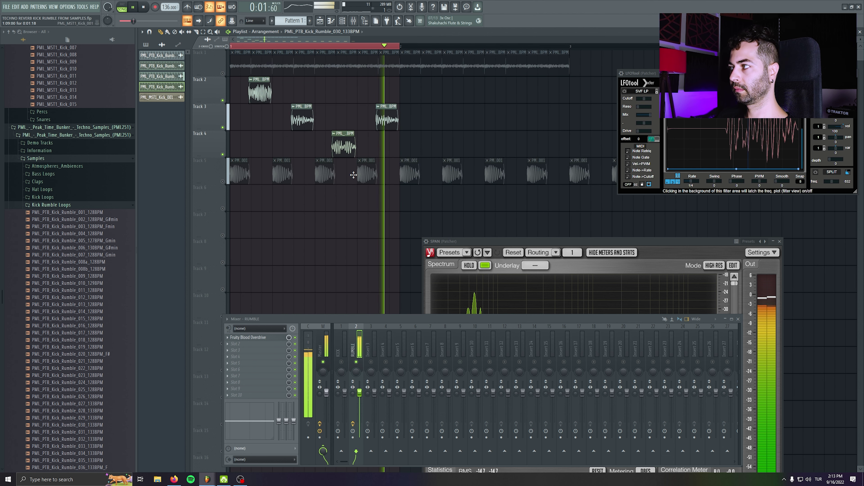
- Stop the rumble playback and unmute the kick on Track 5
{"action": "key", "text": "space"}
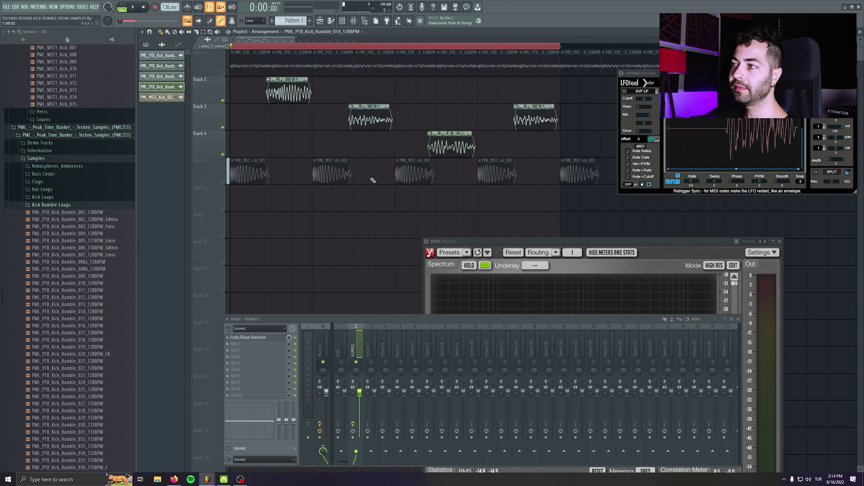
{"action": "left_click", "coordinate": [223, 181]}
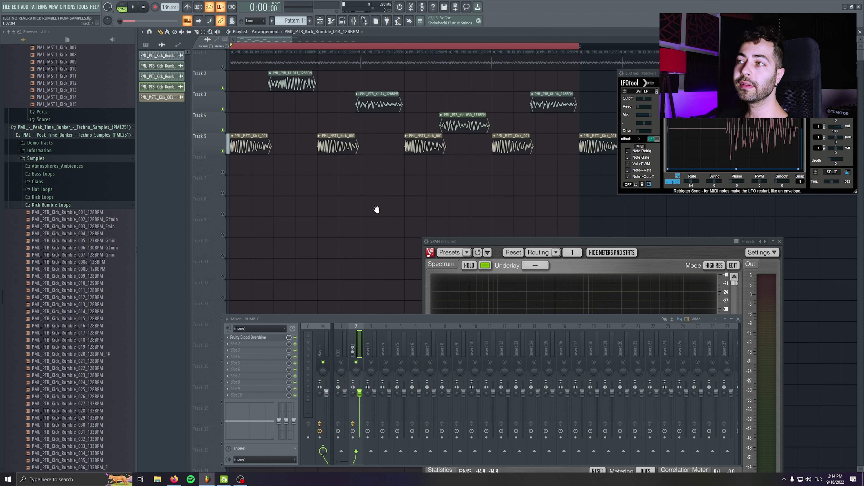
- Add LFOTool to the RUMBLE mixer track, reshape its volume curve into a steep rise from zero, and play the ducked rumble
{"action": "key", "text": "space"}
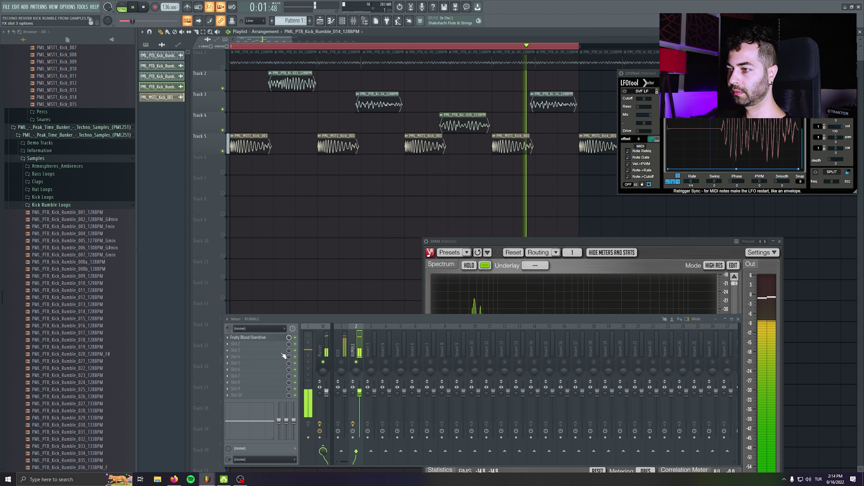
{"action": "key", "text": "space"}
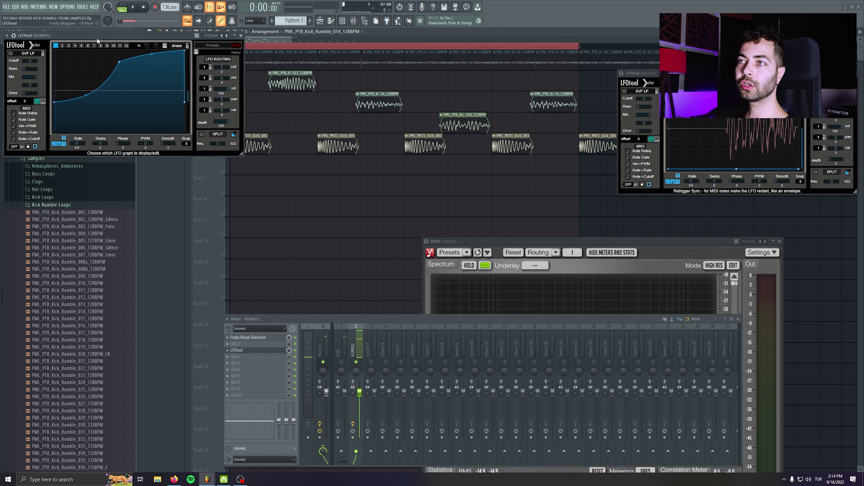
{"action": "left_click_drag", "start_coordinate": [97, 36], "coordinate": [260, 204]}
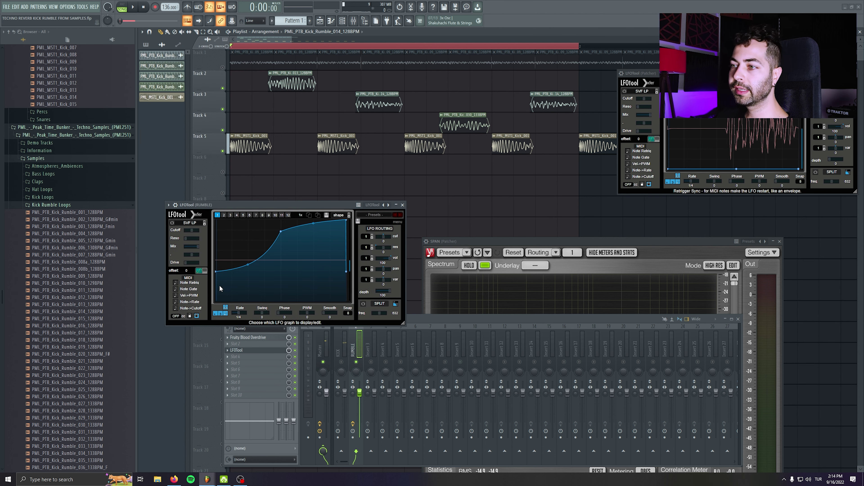
{"action": "left_click_drag", "start_coordinate": [215, 266], "coordinate": [215, 287]}
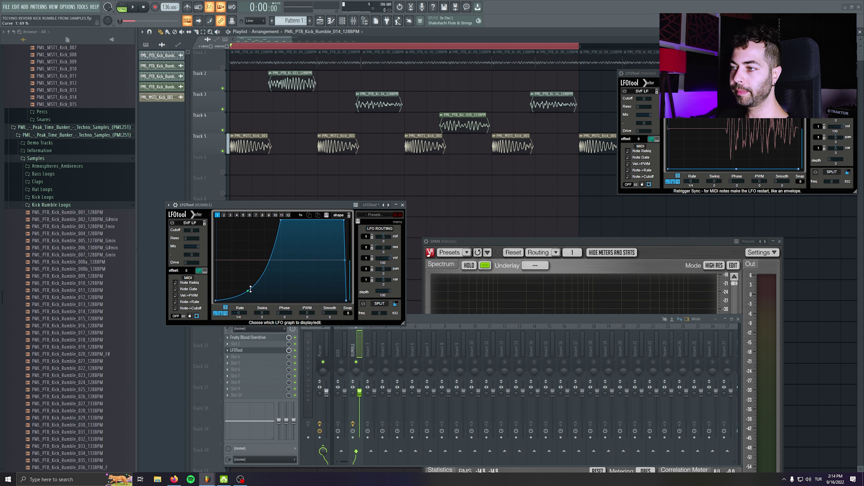
{"action": "key", "text": "space"}
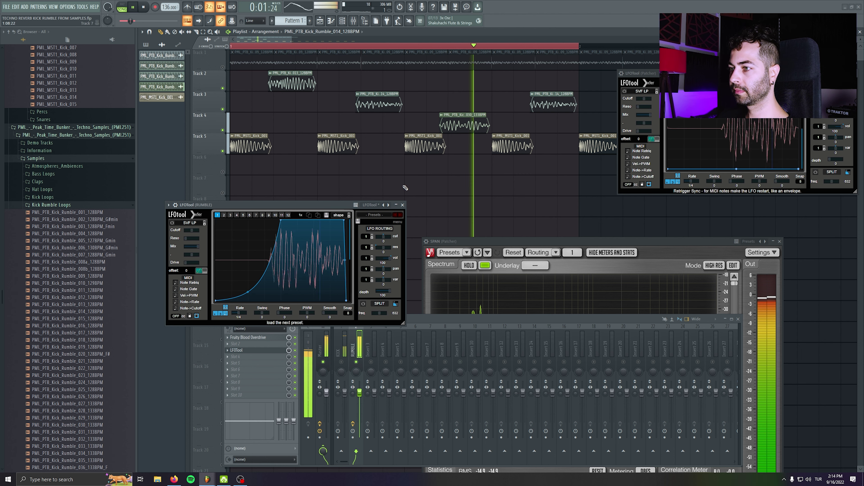
{"action": "left_click", "coordinate": [402, 204]}
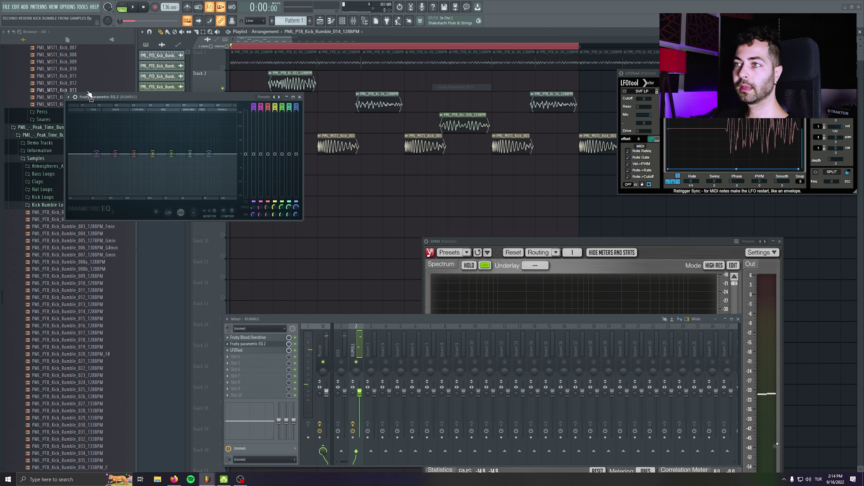
- Add Fruity Parametric EQ 2 before LFOTool on the RUMBLE track, enlarge its window, and boost band 2 by 1.8 dB during playback
{"action": "left_click_drag", "start_coordinate": [88, 95], "coordinate": [200, 165]}
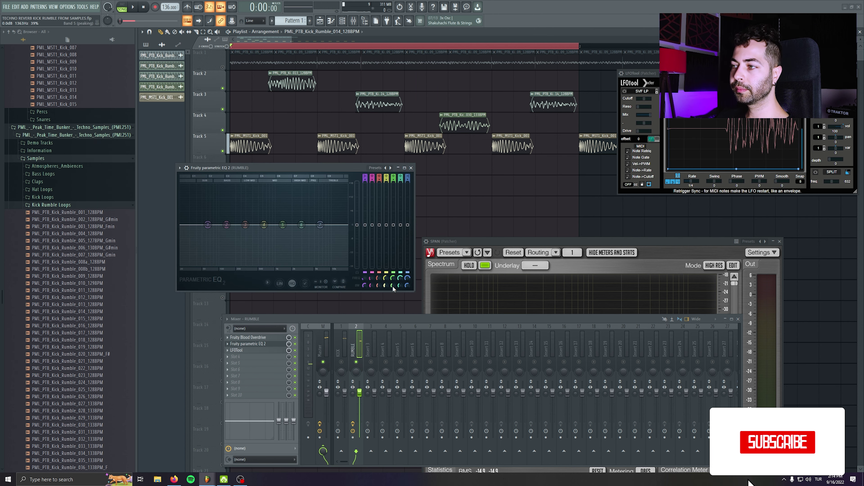
{"action": "left_click_drag", "start_coordinate": [416, 289], "coordinate": [528, 397]}
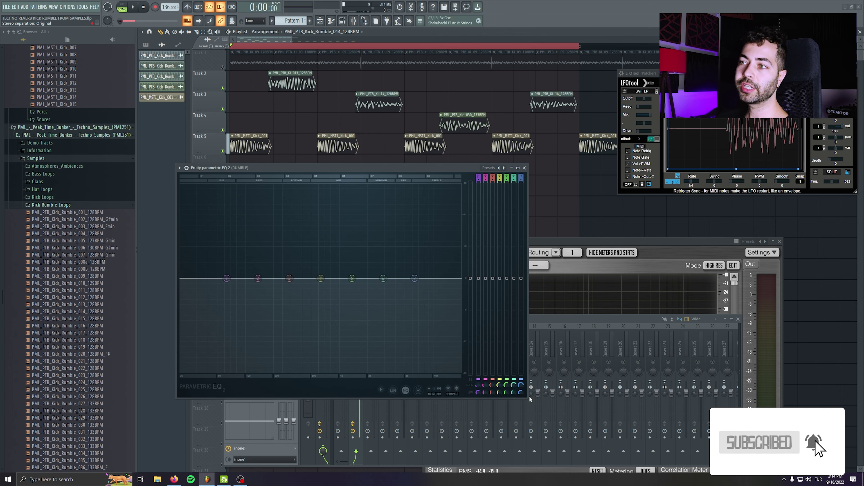
{"action": "left_click_drag", "start_coordinate": [321, 168], "coordinate": [332, 175]}
{"action": "key", "text": "space"}
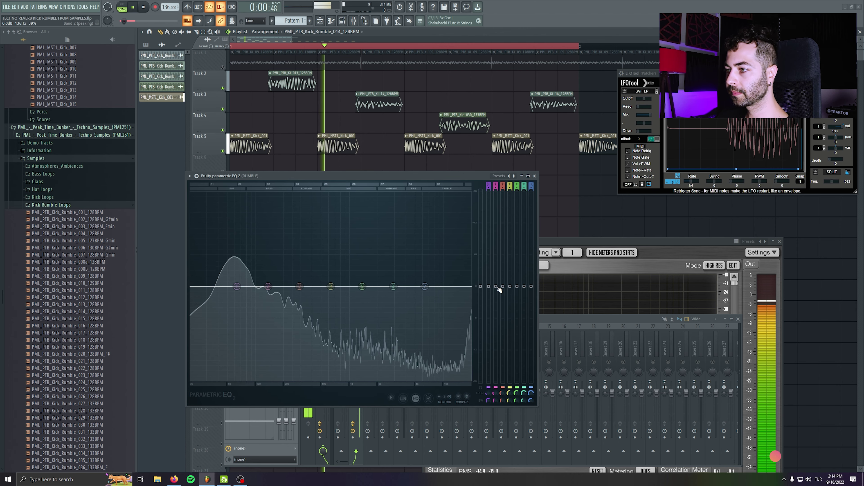
{"action": "mouse_move", "coordinate": [496, 286]}
{"action": "left_mouse_down"}
{"action": "mouse_move", "coordinate": [495, 260]}
{"action": "mouse_move", "coordinate": [496, 278]}
{"action": "left_mouse_up"}
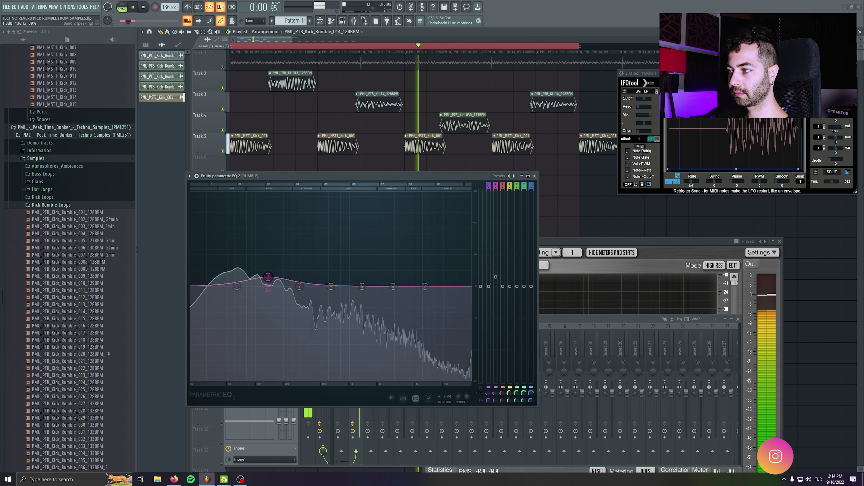
{"action": "key", "text": "space"}
- Set the frequency of band 2 in the RUMBLE EQ to the key A2, 110 Hz
{"action": "right_click", "coordinate": [268, 277]}
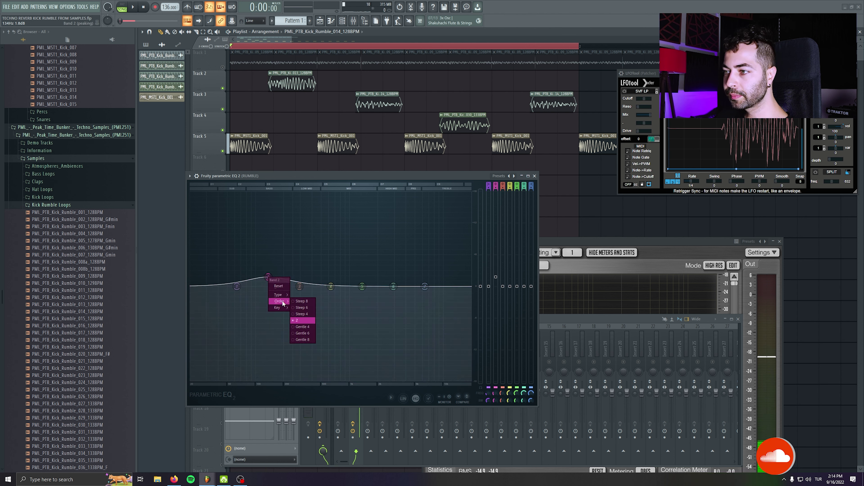
{"action": "mouse_move", "coordinate": [274, 294]}
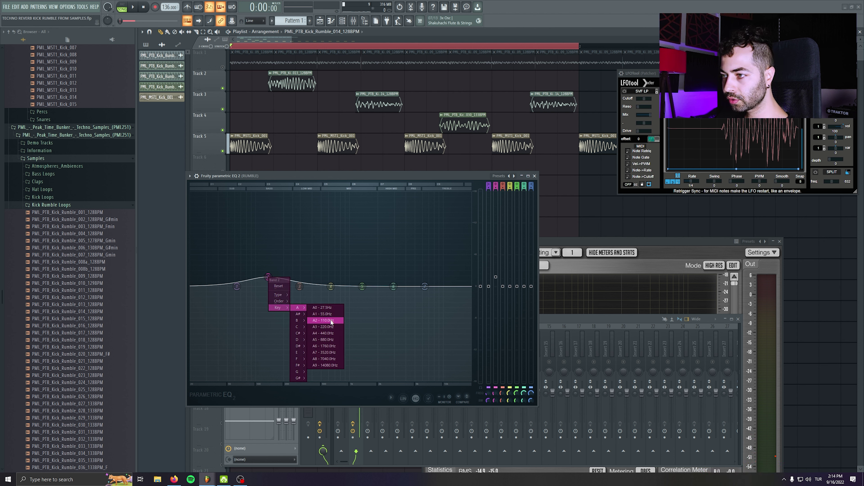
{"action": "left_click", "coordinate": [331, 321]}
{"action": "right_click", "coordinate": [288, 276]}
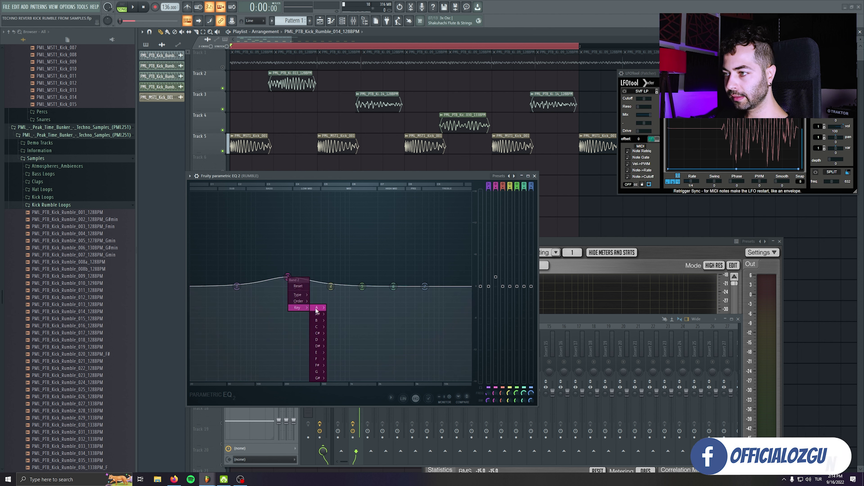
{"action": "left_click", "coordinate": [350, 322]}
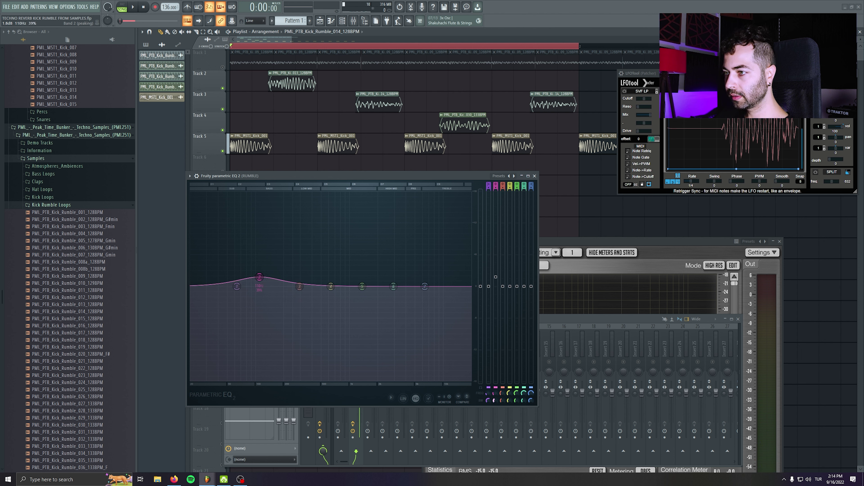
- Raise bands 1 and 2 of the RUMBLE EQ, close it, and play the kick and rumble together
{"action": "mouse_move", "coordinate": [496, 277]}
{"action": "left_mouse_down"}
{"action": "mouse_move", "coordinate": [496, 242]}
{"action": "mouse_move", "coordinate": [488, 277]}
{"action": "left_mouse_up"}
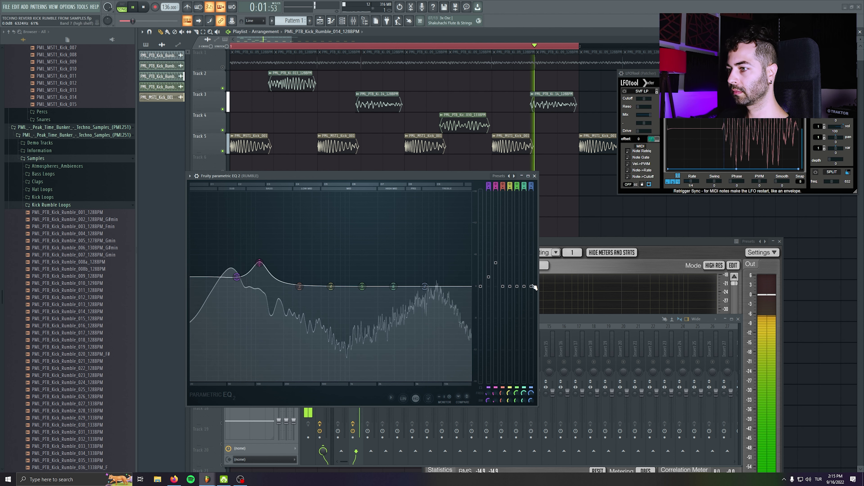
{"action": "key", "text": "space"}
{"action": "left_click", "coordinate": [535, 176]}
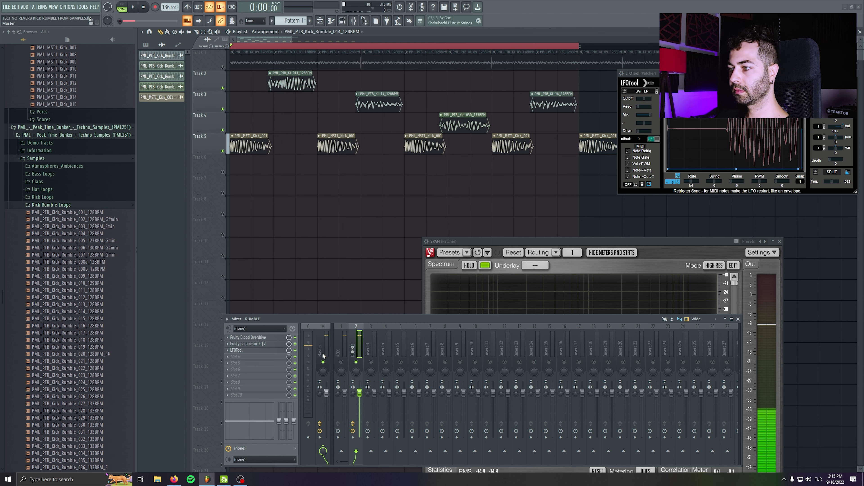
{"action": "key", "text": "space"}
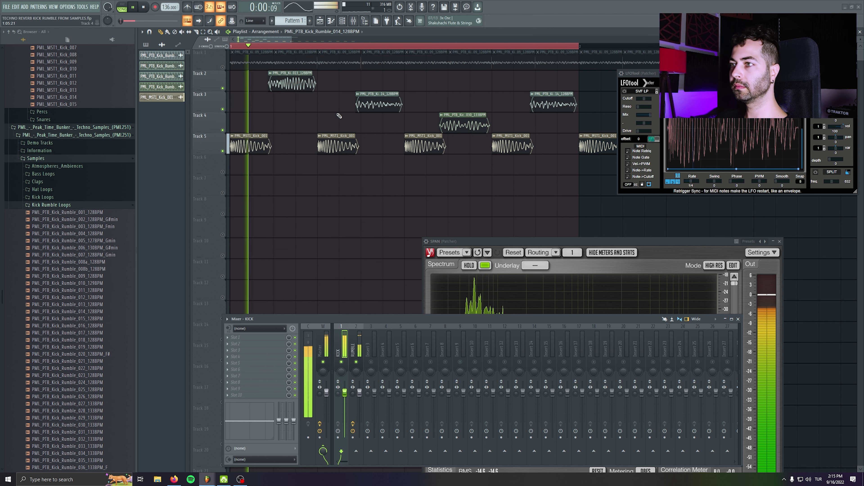
{"action": "key", "text": "space"}
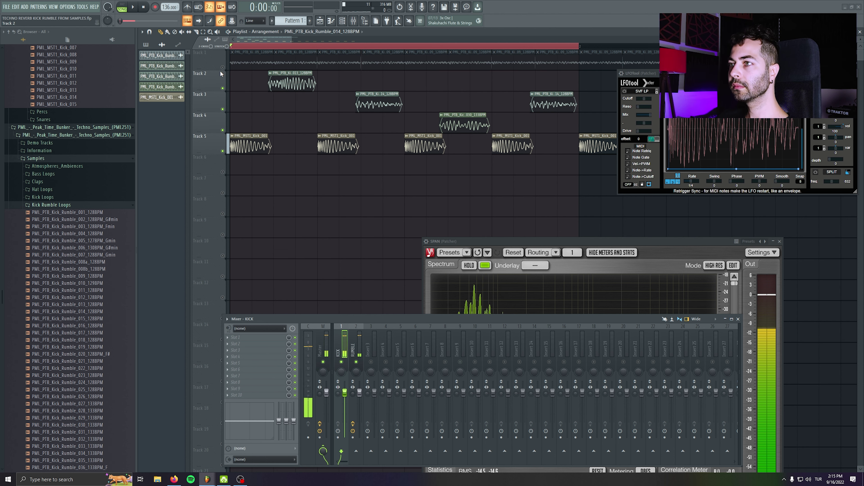
- Unmute Track 1, delete its loop clips after the first bar, and play that track soloed
{"action": "left_click", "coordinate": [223, 68]}
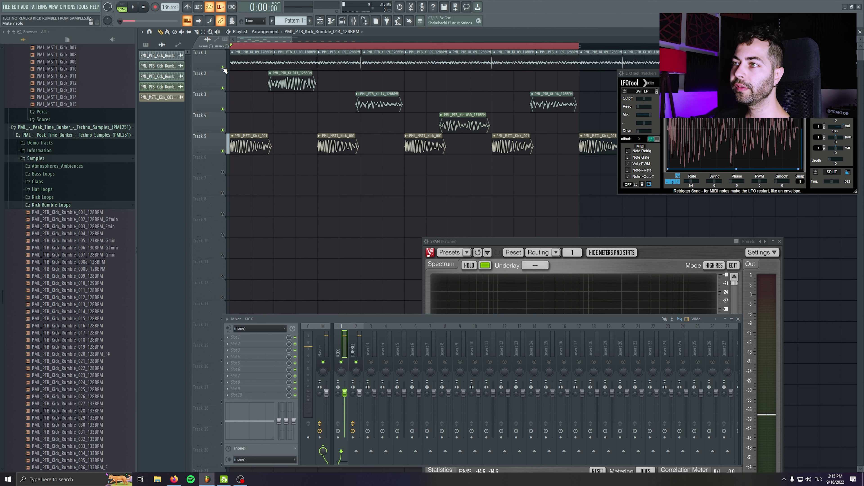
{"action": "scroll", "coordinate": [342, 61], "scroll_direction": "down", "scroll_amount": 6}
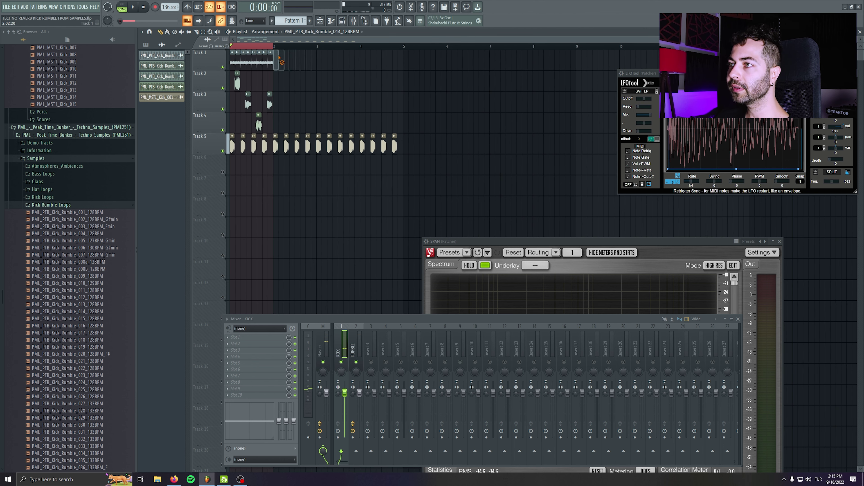
{"action": "scroll", "coordinate": [281, 62], "scroll_direction": "up", "scroll_amount": 6}
{"action": "key", "text": "space"}
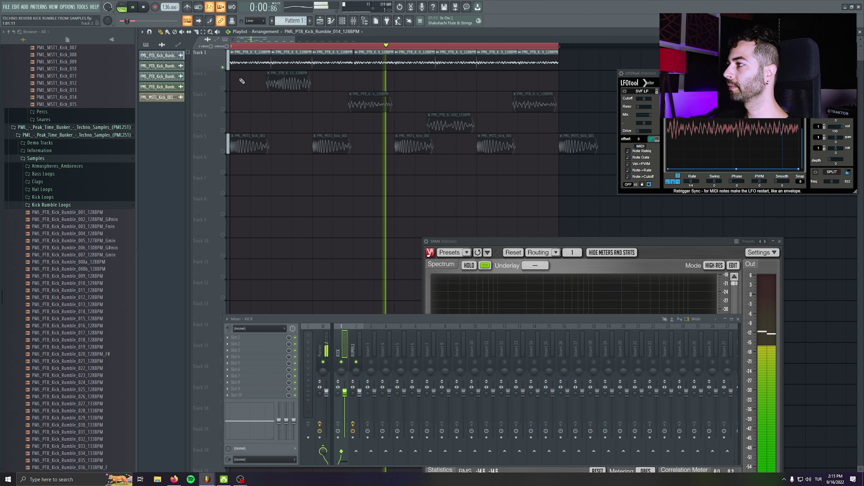
{"action": "key", "text": "space"}
- Route the Track 1 rumble sample to mixer track 3, named TOP, and copy the RUMBLE track's LFOTool onto it
{"action": "double_click", "coordinate": [266, 57]}
{"action": "scroll", "coordinate": [227, 90], "scroll_direction": "up", "scroll_amount": 3}
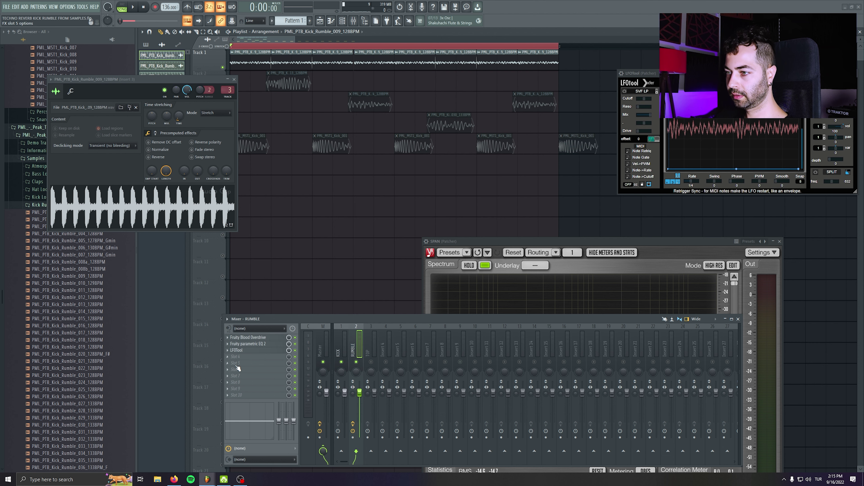
{"action": "right_click", "coordinate": [234, 353]}
{"action": "left_click_drag", "start_coordinate": [247, 355], "coordinate": [370, 340]}
- Add Fruity Parametric EQ 2 to the TOP track with the 20Hz - 18kHz cut preset and raise its low cut to about 510 Hz
{"action": "left_click", "coordinate": [249, 339]}
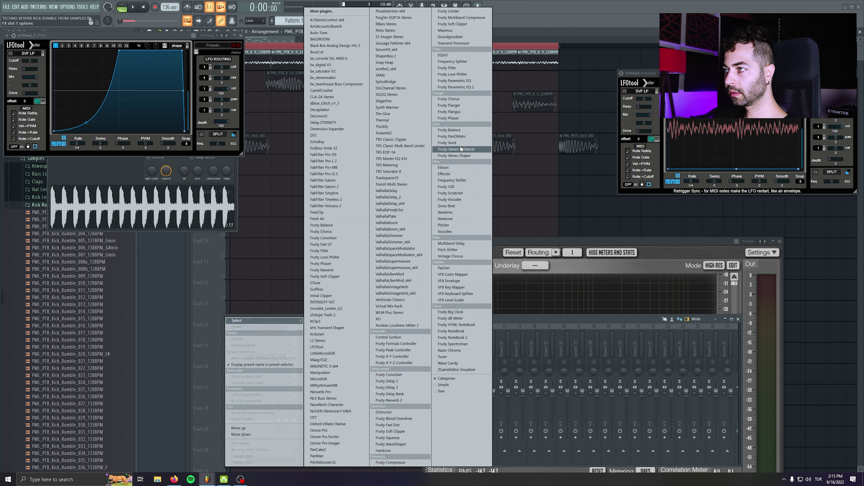
{"action": "left_click", "coordinate": [449, 88]}
{"action": "left_click_drag", "start_coordinate": [103, 43], "coordinate": [310, 115]}
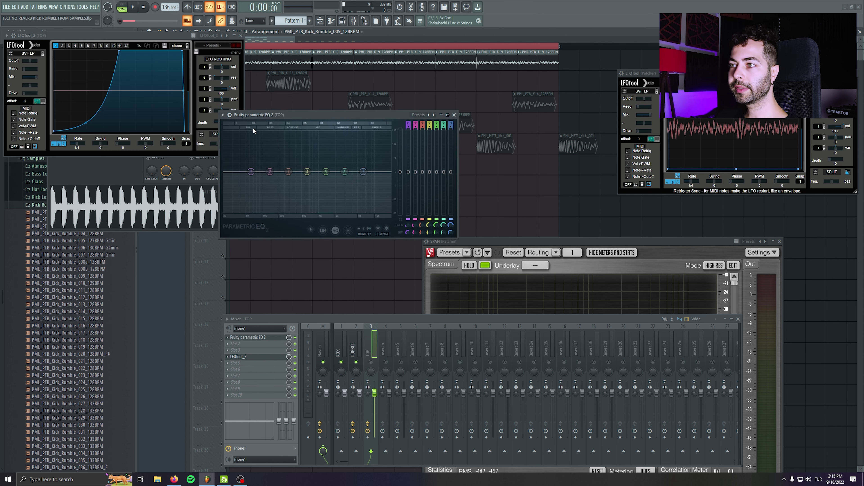
{"action": "left_click", "coordinate": [223, 116]}
{"action": "mouse_move", "coordinate": [252, 124]}
{"action": "left_click", "coordinate": [320, 186]}
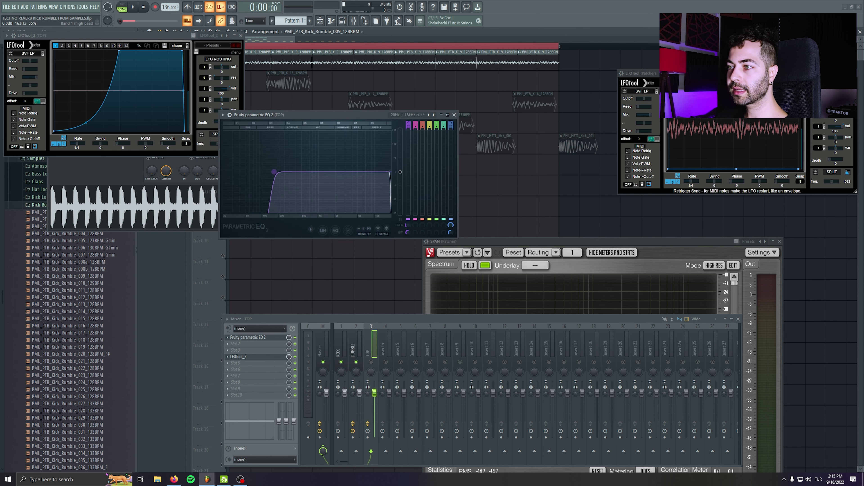
{"action": "key", "text": "space"}
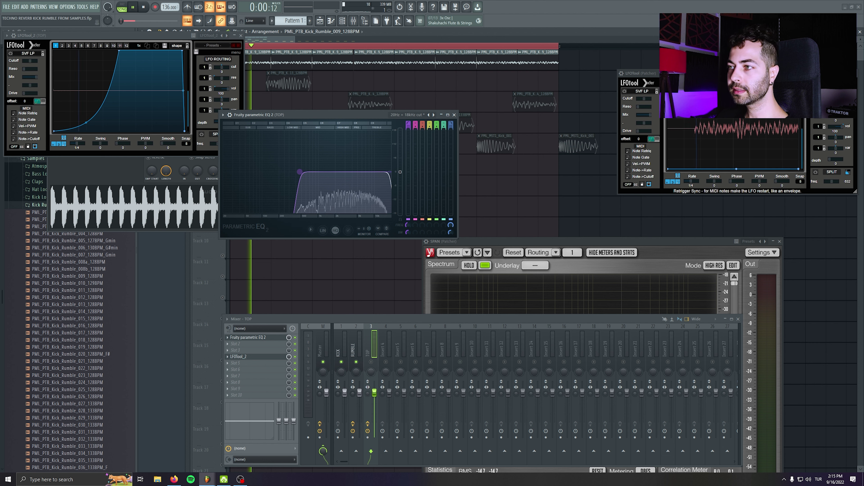
{"action": "mouse_move", "coordinate": [299, 172]}
{"action": "left_mouse_down"}
{"action": "mouse_move", "coordinate": [308, 172]}
{"action": "mouse_move", "coordinate": [302, 184]}
{"action": "left_mouse_up"}
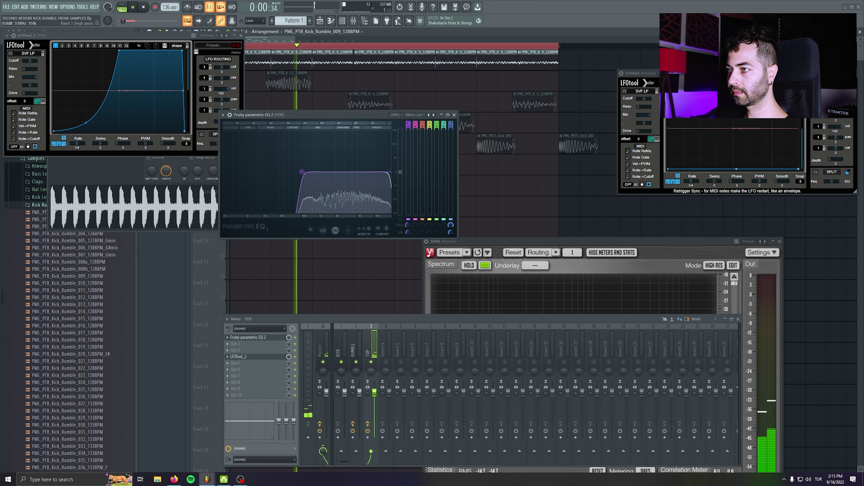
- Change the declicking mode of the Track 1 rumble sample, closing the sample settings and LFOTool windows
{"action": "double_click", "coordinate": [323, 63]}
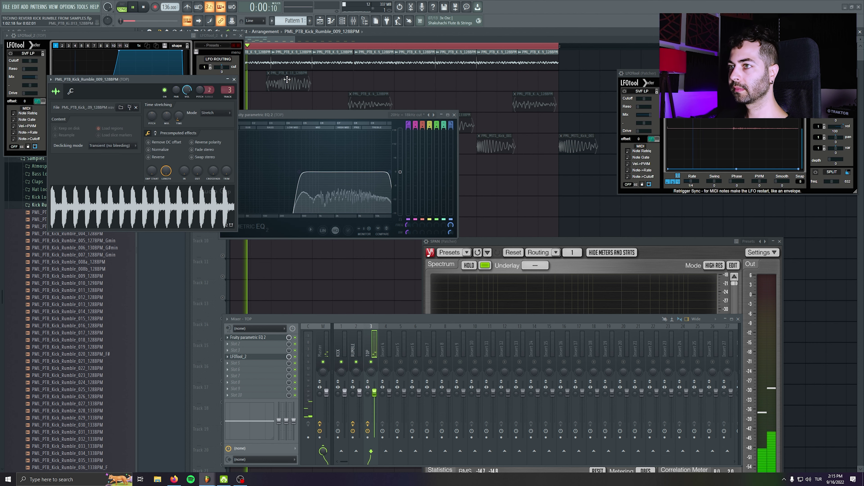
{"action": "left_click", "coordinate": [120, 146]}
{"action": "left_click", "coordinate": [112, 175]}
{"action": "left_click", "coordinate": [234, 79]}
{"action": "left_click", "coordinate": [241, 35]}
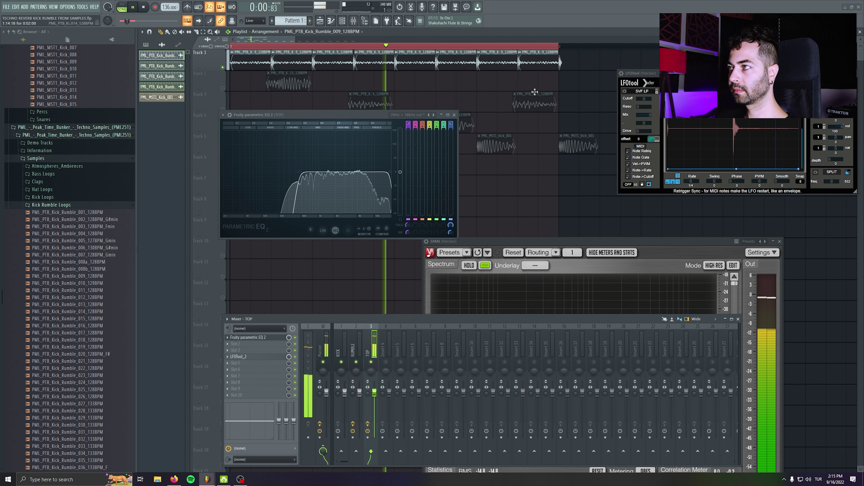
- Select all Track 1 clips and trim them together during playback, leaving a short gap between neighbouring clips
{"action": "left_click_drag", "start_coordinate": [570, 61], "coordinate": [237, 63]}
{"action": "key", "text": "space"}
{"action": "scroll", "coordinate": [567, 63], "scroll_direction": "up", "scroll_amount": 3}
{"action": "scroll", "coordinate": [561, 63], "scroll_direction": "up", "scroll_amount": 2}
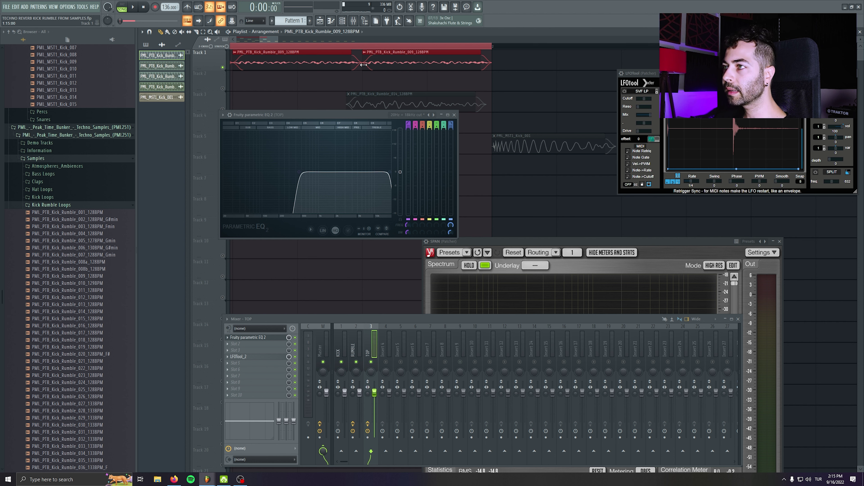
{"action": "key", "text": "space"}
{"action": "left_click_drag", "start_coordinate": [364, 65], "coordinate": [370, 65]}
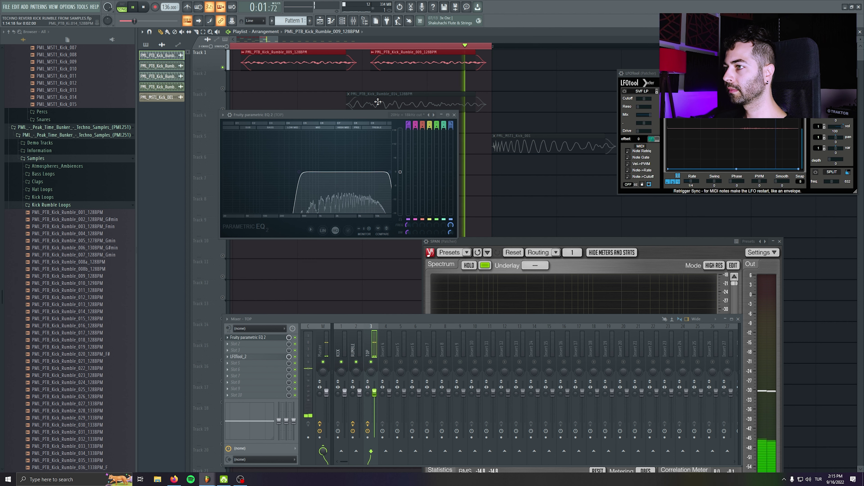
{"action": "left_click_drag", "start_coordinate": [369, 63], "coordinate": [363, 65]}
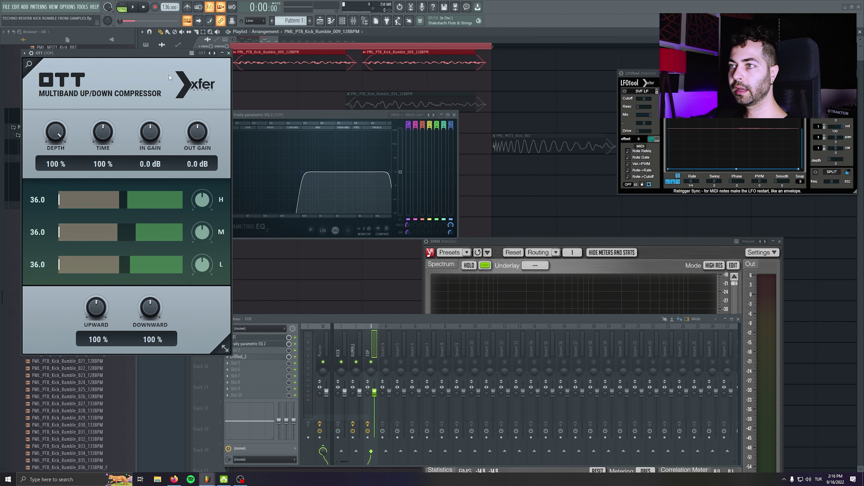
- Add OTT before the EQ on the TOP track with Depth 26 %, In Gain 6.5 dB and Out Gain -3.1 dB
{"action": "left_click_drag", "start_coordinate": [142, 52], "coordinate": [337, 113]}
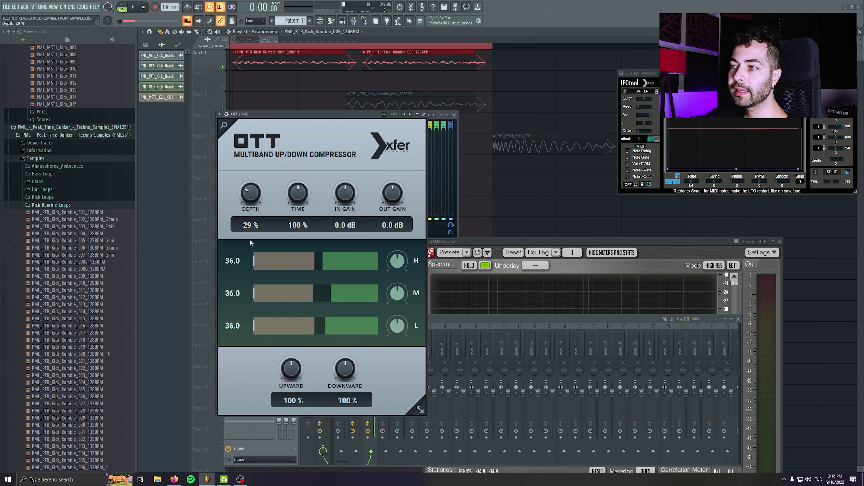
{"action": "left_click_drag", "start_coordinate": [250, 239], "coordinate": [250, 240]}
{"action": "key", "text": "space"}
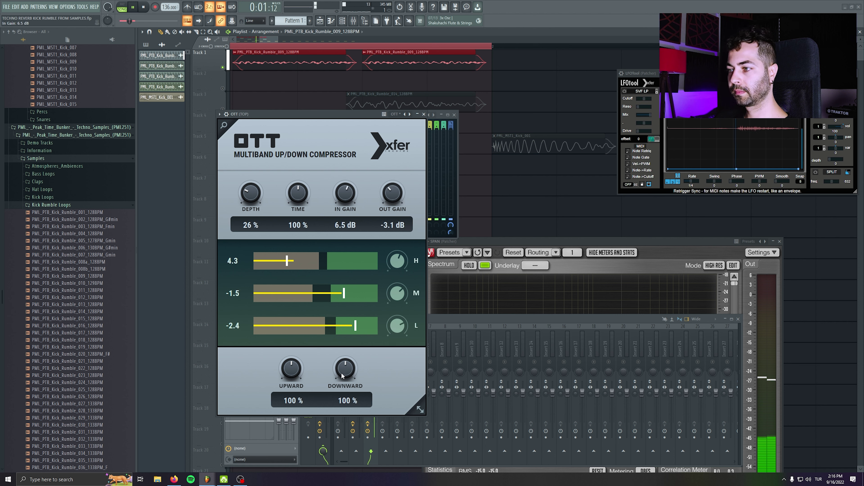
{"action": "left_click", "coordinate": [424, 114]}
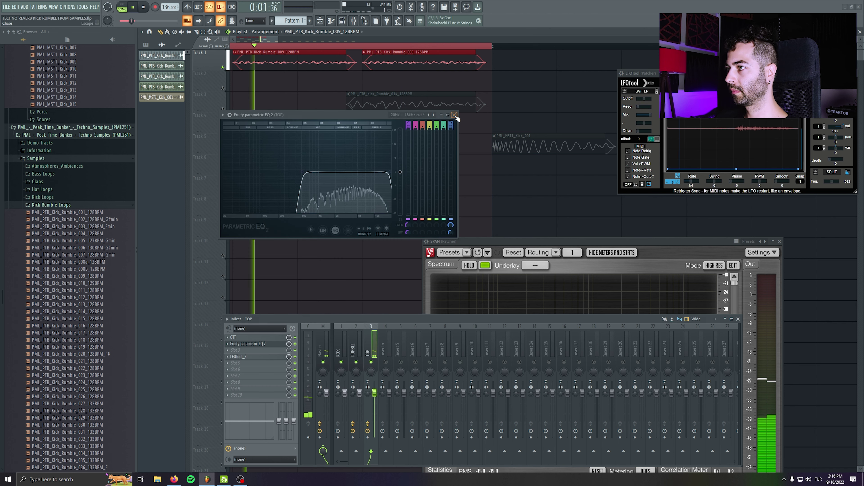
- Close the TOP track's EQ, bring the Track 5 kick back into playback and slightly lower the TOP fader
{"action": "left_click", "coordinate": [454, 115]}
{"action": "left_click", "coordinate": [222, 151]}
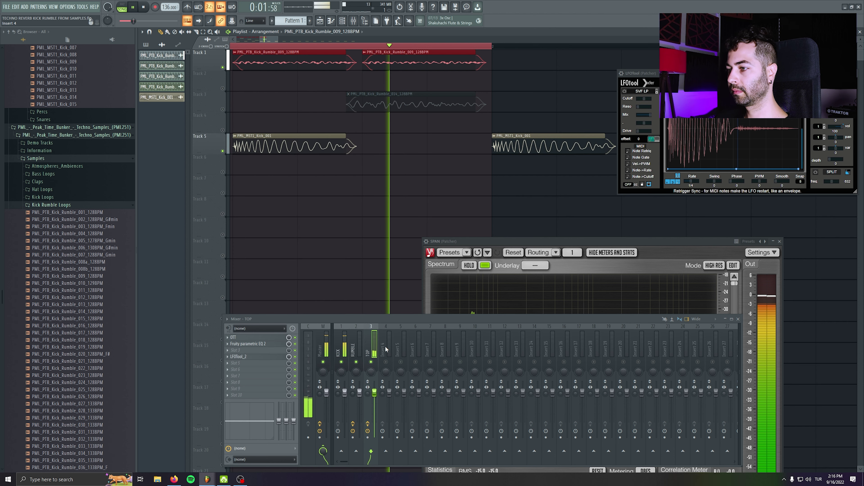
{"action": "left_click_drag", "start_coordinate": [374, 396], "coordinate": [374, 398]}
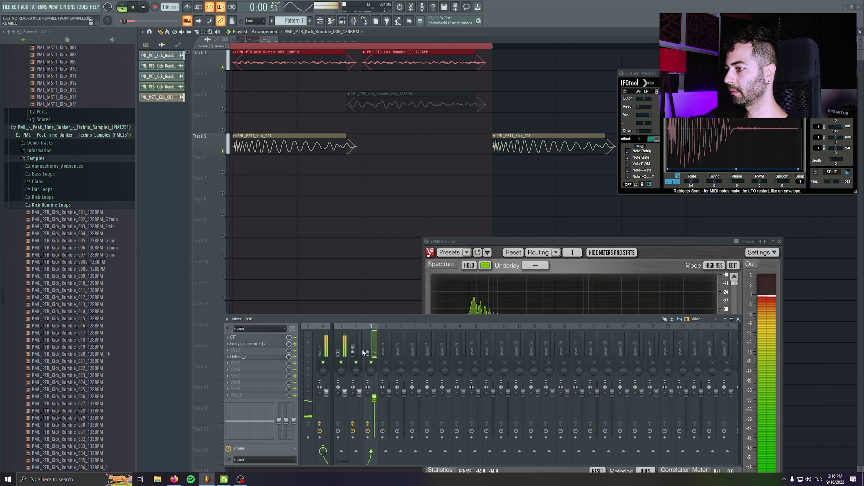
- Unmute all playlist tracks and duplicate the one-bar arrangement of kick and rumble clips until it fills four bars
{"action": "scroll", "coordinate": [318, 151], "scroll_direction": "down", "scroll_amount": 8}
{"action": "scroll", "coordinate": [343, 185], "scroll_direction": "down", "scroll_amount": 2}
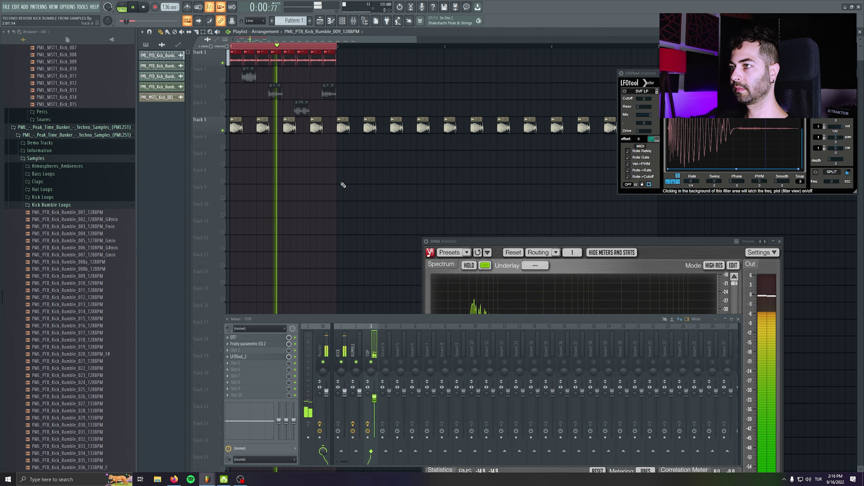
{"action": "key", "text": "space"}
{"action": "scroll", "coordinate": [343, 184], "scroll_direction": "down", "scroll_amount": 2}
{"action": "left_click_drag", "start_coordinate": [410, 128], "coordinate": [313, 131]}
{"action": "left_click_drag", "start_coordinate": [361, 178], "coordinate": [395, 61]}
{"action": "right_click", "coordinate": [223, 80]}
{"action": "key", "text": "ctrl+a"}
{"action": "key", "text": "ctrl+a"}
{"action": "key", "text": "space"}
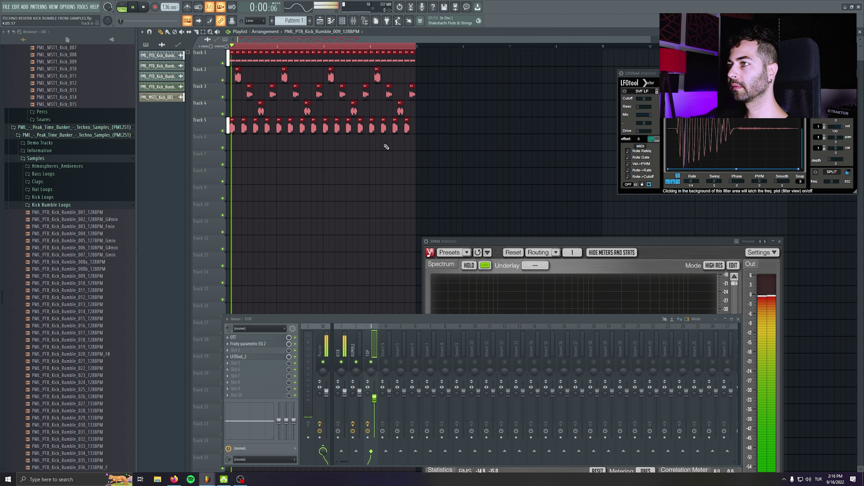
- Clear the clip selection and lower the TOP mixer track's volume to 71 % (-7.0 dB) during playback
{"action": "left_click", "coordinate": [407, 160]}
{"action": "right_click", "coordinate": [407, 160]}
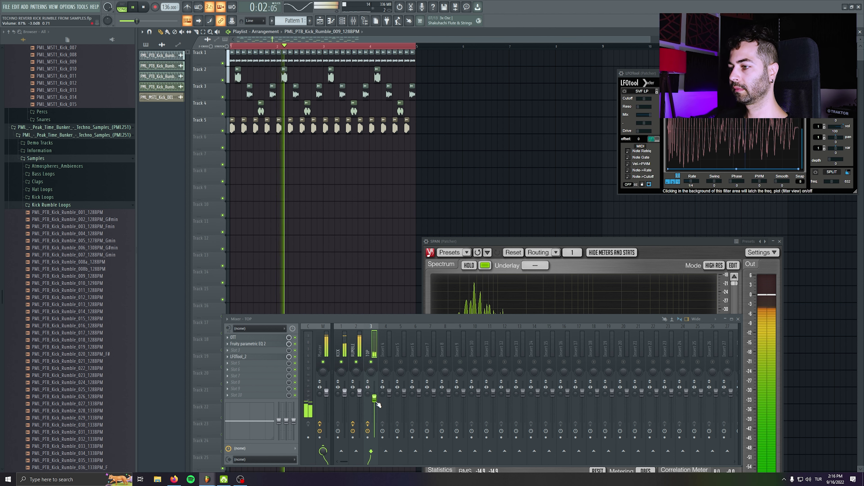
{"action": "left_click_drag", "start_coordinate": [374, 398], "coordinate": [379, 409]}
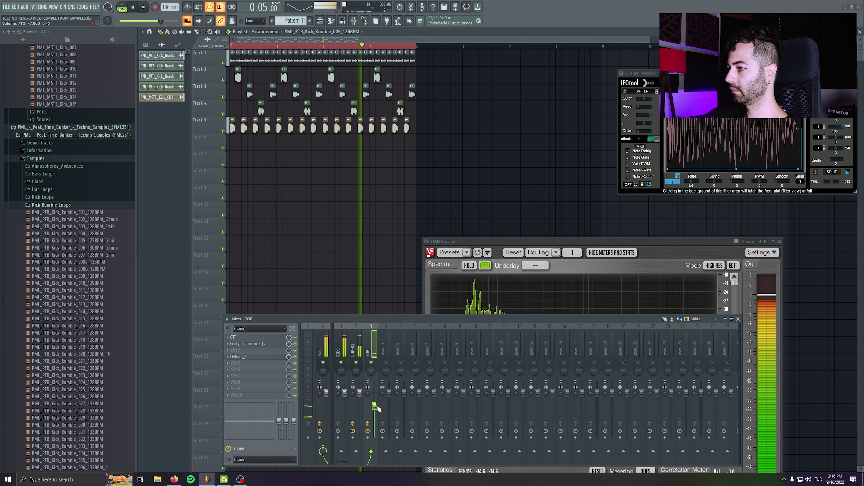
- Add Fruity Parametric EQ 2 to the KICK mixer track and boost its peaking band 6, fine-tuning the gain during playback
{"action": "left_click", "coordinate": [342, 335]}
{"action": "key", "text": "space"}
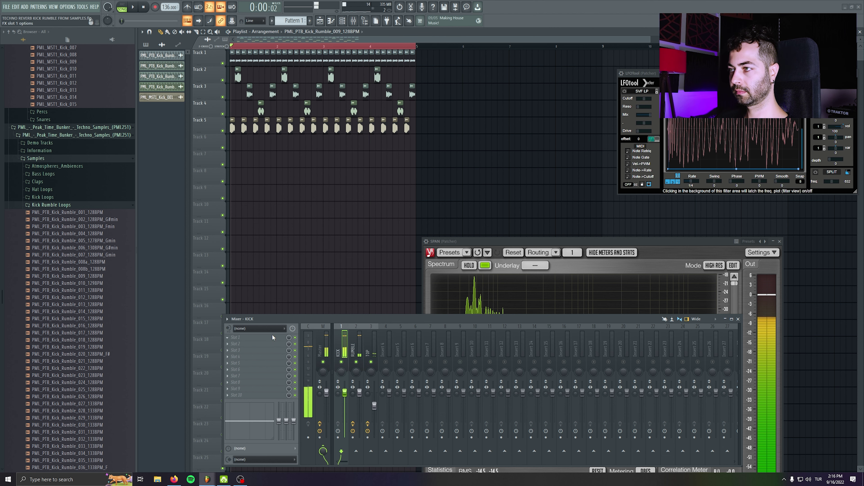
{"action": "left_click", "coordinate": [272, 337]}
{"action": "left_click_drag", "start_coordinate": [388, 206], "coordinate": [388, 199]}
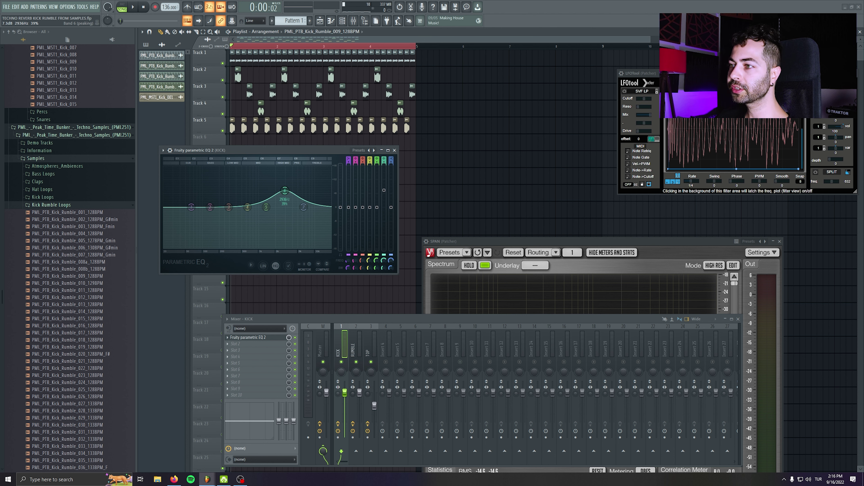
{"action": "key", "text": "space"}
{"action": "mouse_move", "coordinate": [384, 192]}
{"action": "left_mouse_down"}
{"action": "mouse_move", "coordinate": [384, 175]}
{"action": "mouse_move", "coordinate": [384, 192]}
{"action": "left_mouse_up"}
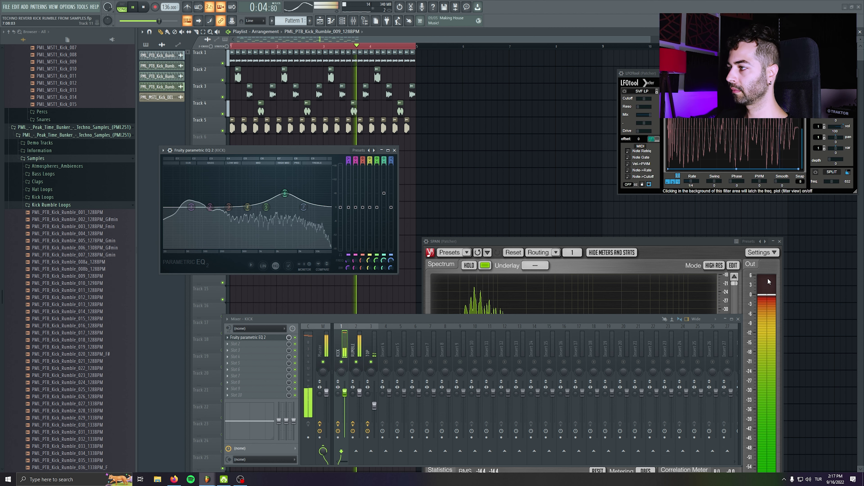
- Switch SPAN's spectrum mode to Default, close the kick's EQ and save the project
{"action": "left_click", "coordinate": [714, 265]}
{"action": "left_click", "coordinate": [716, 285]}
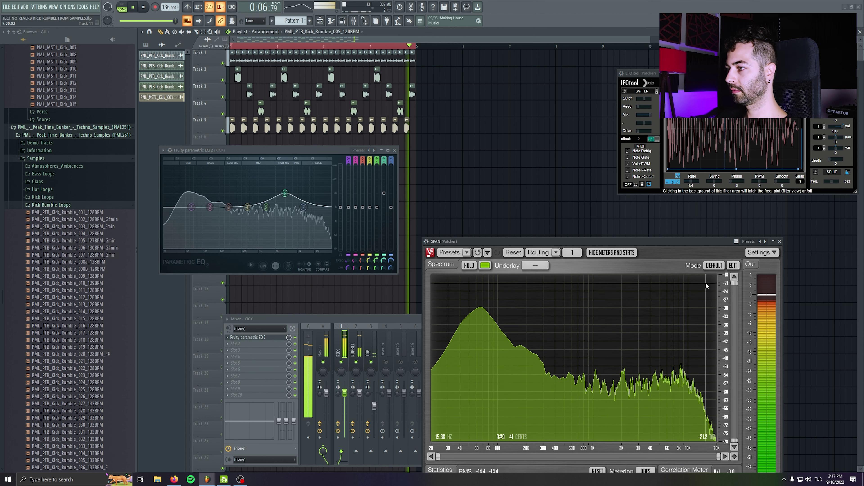
{"action": "left_click", "coordinate": [395, 150]}
{"action": "scroll", "coordinate": [366, 205], "scroll_direction": "down", "scroll_amount": 2}
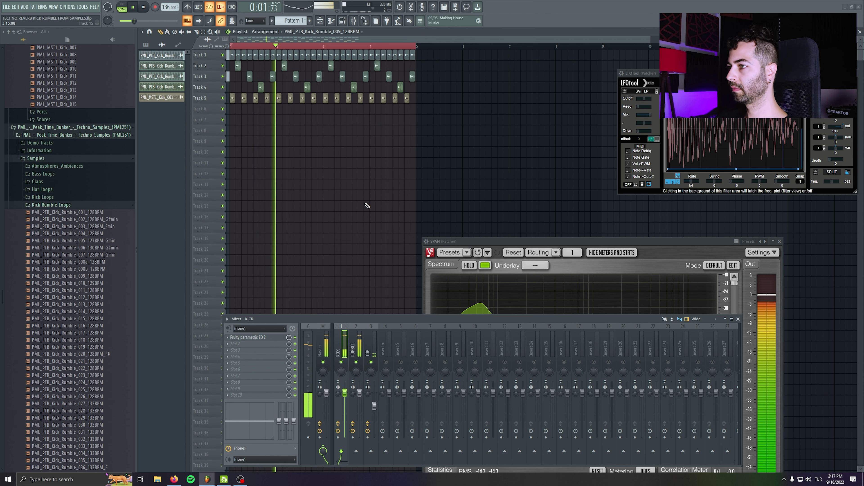
{"action": "key", "text": "ctrl+s"}
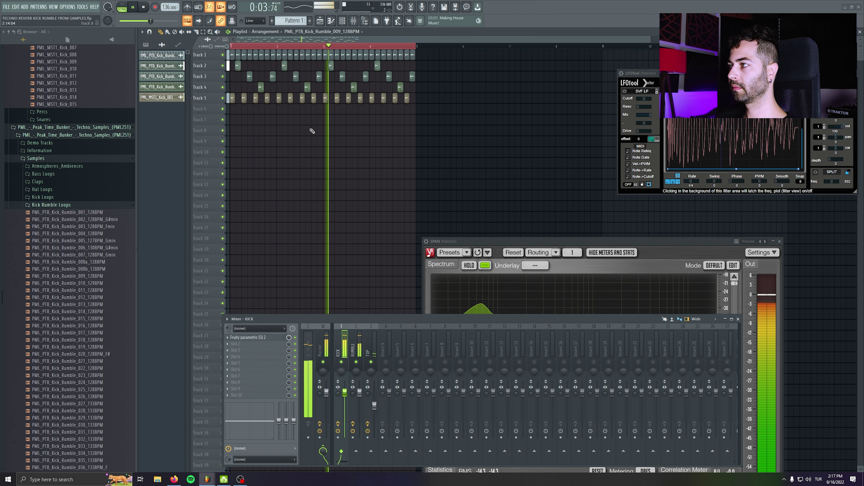
- Select all kick clips on Track 5 and lengthen them together slightly during playback
{"action": "key", "text": "space"}
{"action": "scroll", "coordinate": [345, 206], "scroll_direction": "up", "scroll_amount": 3}
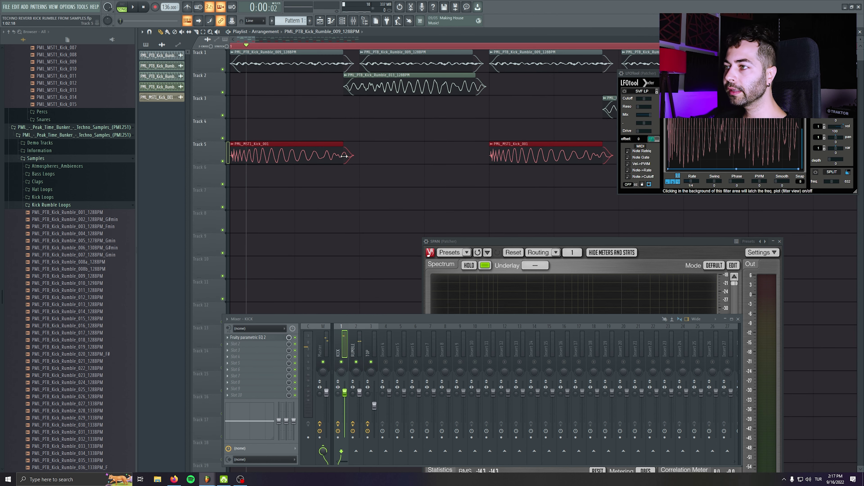
{"action": "key", "text": "space"}
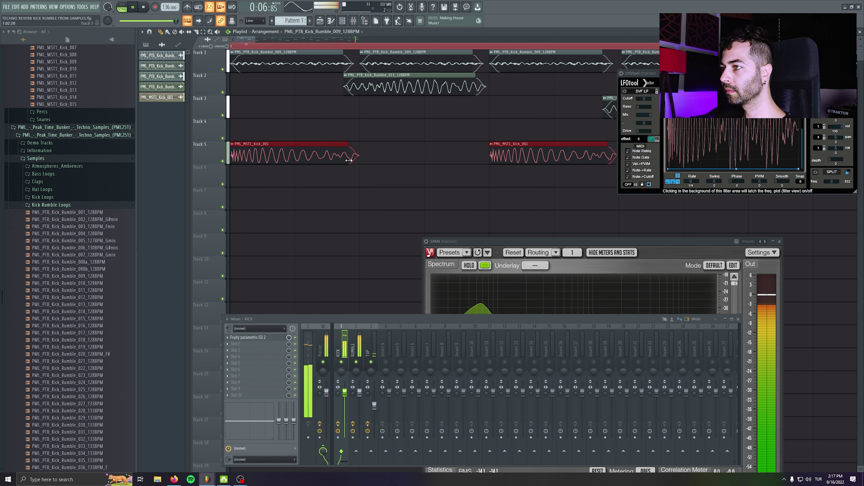
{"action": "left_click_drag", "start_coordinate": [348, 160], "coordinate": [352, 160]}
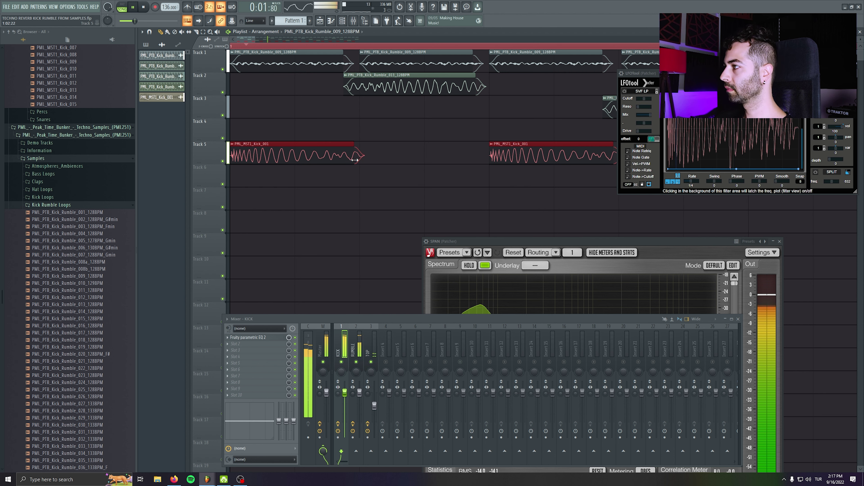
{"action": "scroll", "coordinate": [323, 219], "scroll_direction": "down", "scroll_amount": 5}
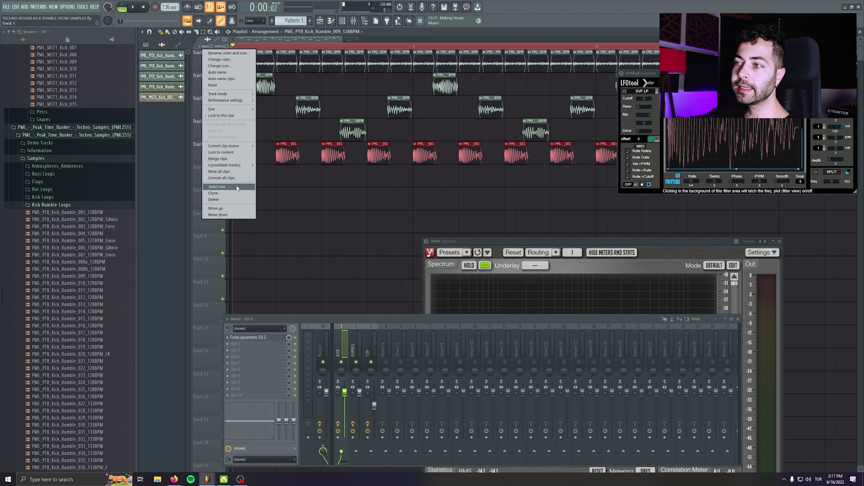
- Insert a new playlist track above Track 1 and place the PML_PTB_Atmoloop_007_Crackle sample from Atmospheres_Ambiences at its start
{"action": "left_click", "coordinate": [236, 186]}
{"action": "scroll", "coordinate": [60, 199], "scroll_direction": "up", "scroll_amount": 7}
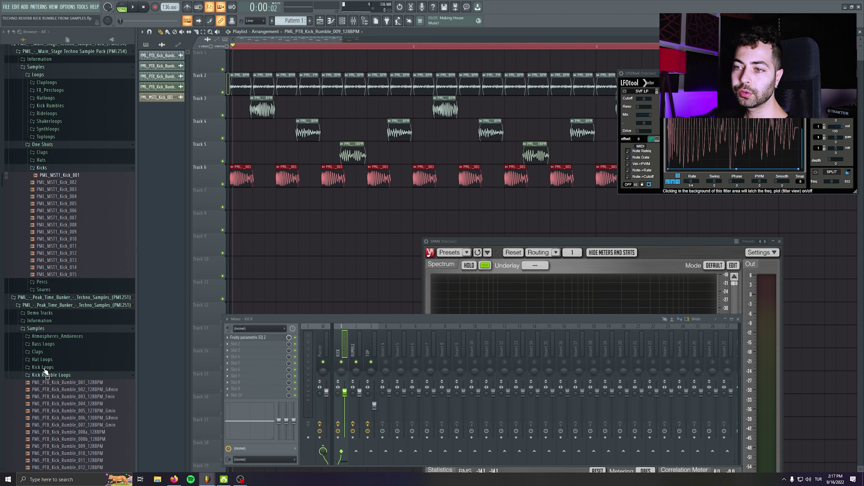
{"action": "left_click", "coordinate": [70, 337]}
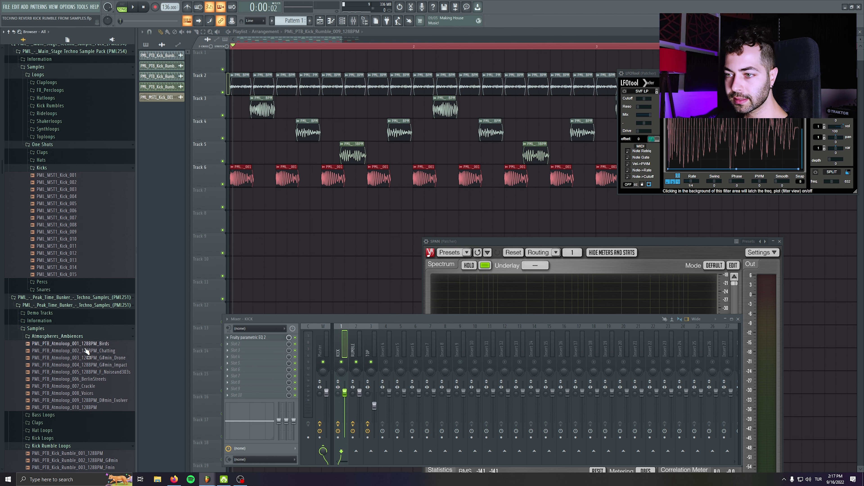
{"action": "scroll", "coordinate": [87, 352], "scroll_direction": "down", "scroll_amount": 4}
{"action": "left_click", "coordinate": [96, 279]}
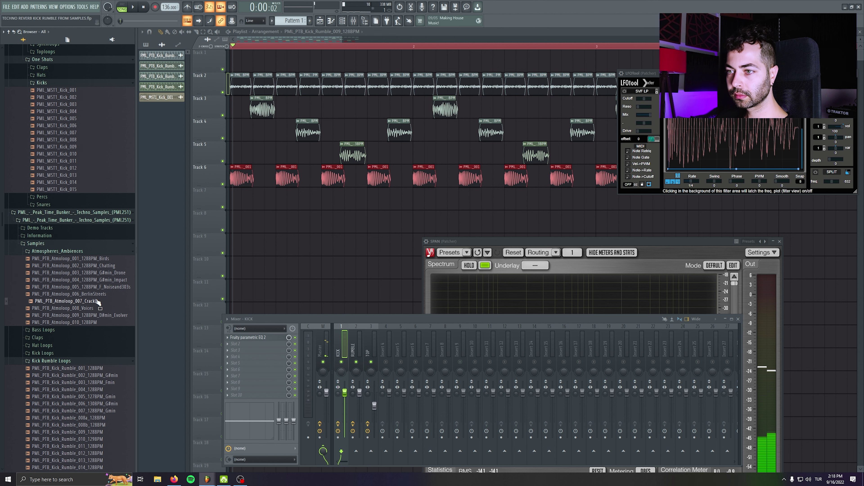
{"action": "left_click_drag", "start_coordinate": [97, 302], "coordinate": [235, 58]}
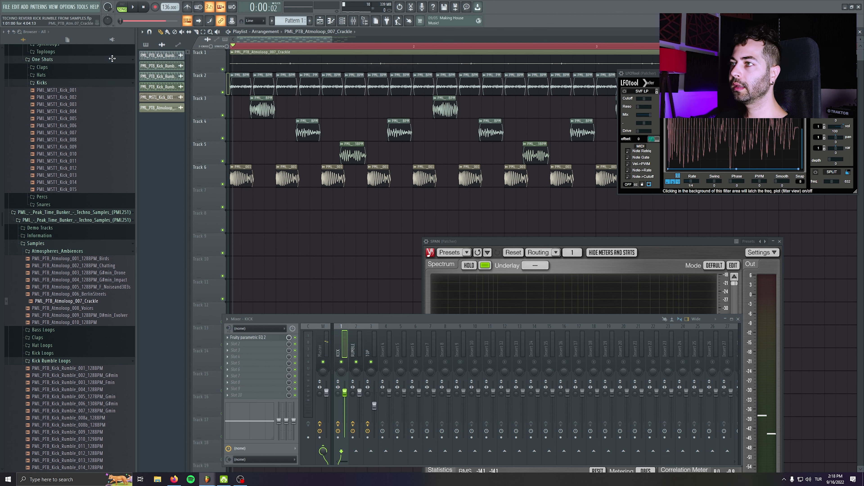
- Normalize the crackle audio clip and set its channel volume to 29 % (-19.9 dB)
{"action": "double_click", "coordinate": [283, 52]}
{"action": "right_click", "coordinate": [154, 90]}
{"action": "left_click", "coordinate": [168, 100]}
{"action": "left_click", "coordinate": [431, 242]}
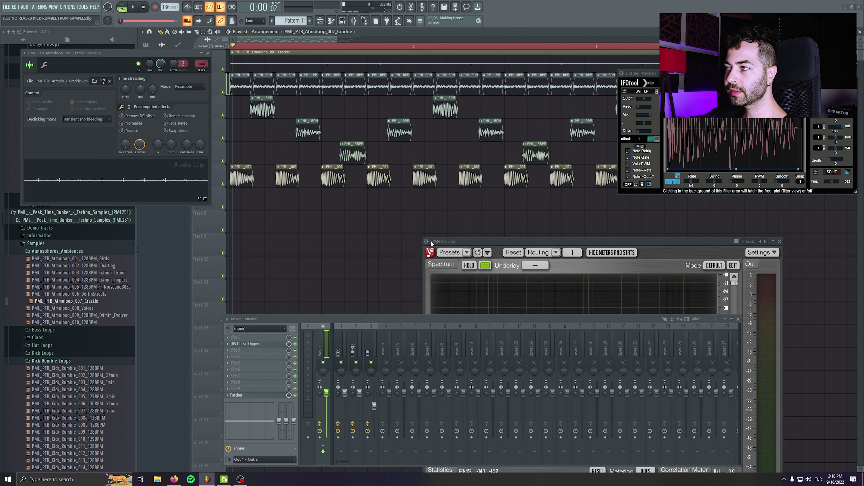
{"action": "scroll", "coordinate": [361, 211], "scroll_direction": "down", "scroll_amount": 4}
{"action": "left_click", "coordinate": [131, 123]}
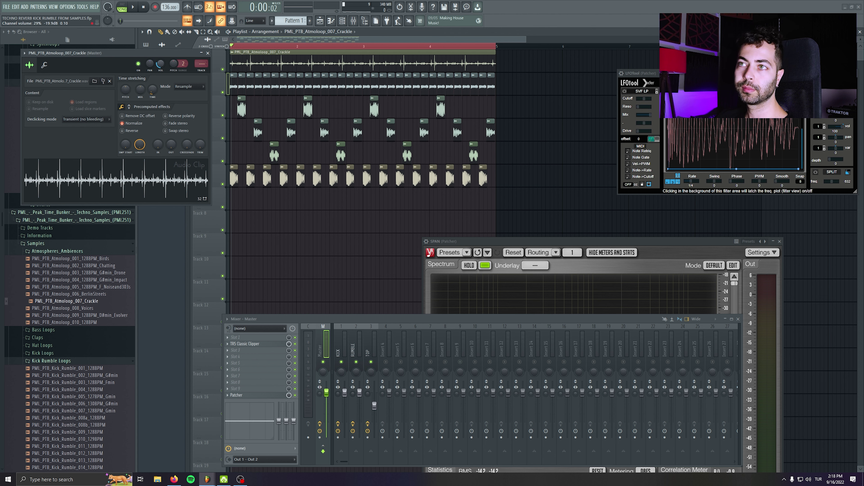
{"action": "left_click", "coordinate": [207, 53]}
- Solo the crackle track for a listen and route its clip to mixer track 4, named AMB
{"action": "key", "text": "space"}
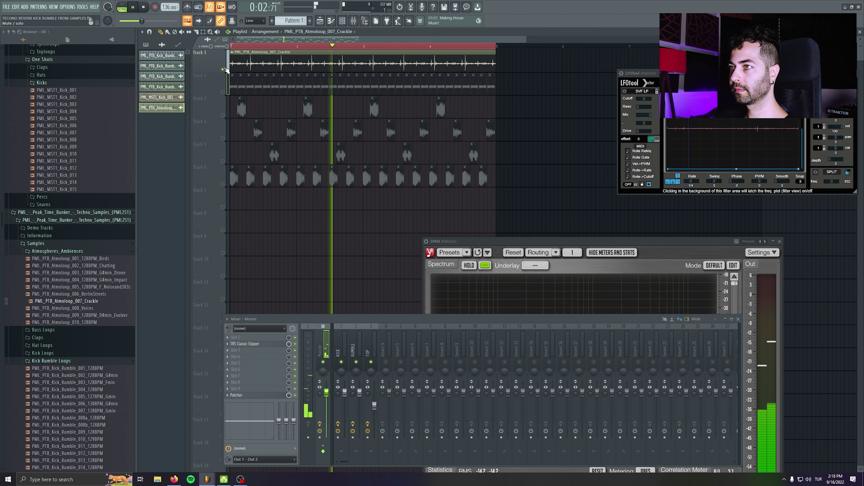
{"action": "key", "text": "space"}
{"action": "double_click", "coordinate": [260, 60]}
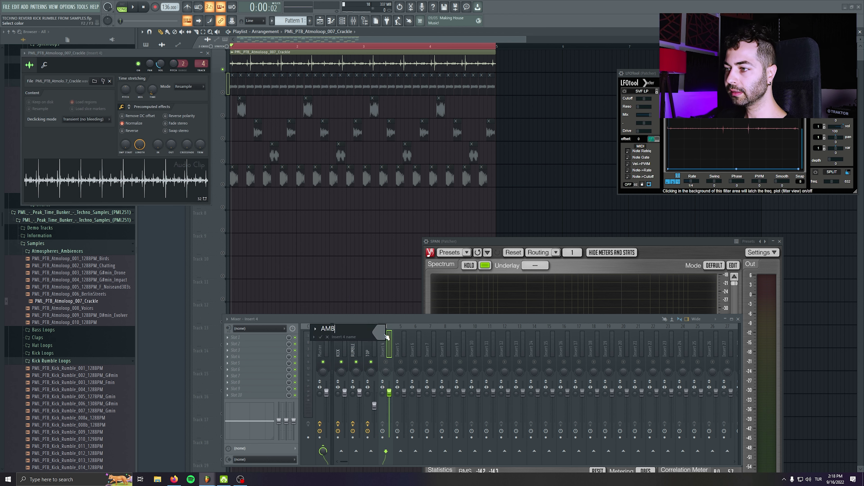
- Copy the LFOTool_2 effect with its settings from the TOP mixer track to AMB and adjust it slightly
{"action": "right_click", "coordinate": [371, 335]}
{"action": "left_click", "coordinate": [227, 344]}
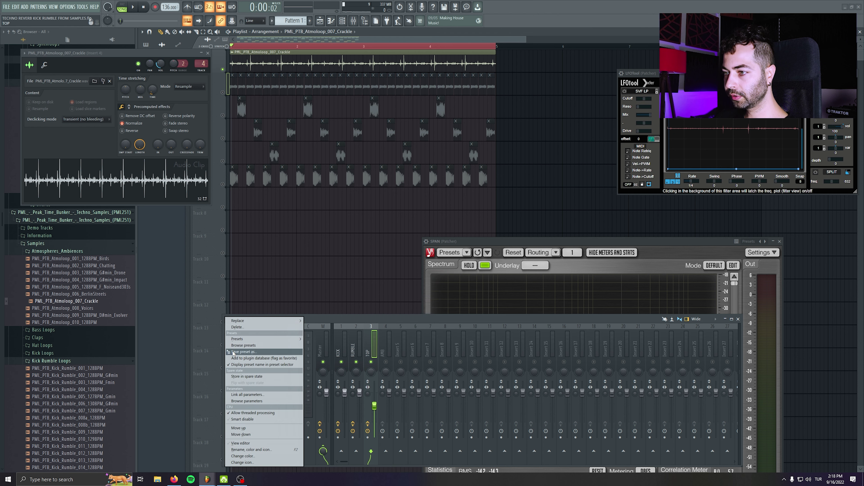
{"action": "left_click", "coordinate": [227, 350]}
{"action": "left_click", "coordinate": [222, 355]}
{"action": "left_click", "coordinate": [228, 357]}
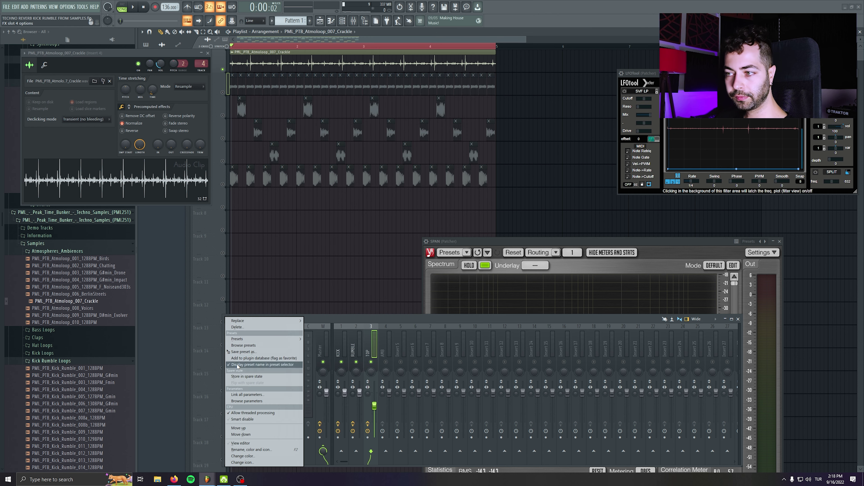
{"action": "left_click_drag", "start_coordinate": [238, 351], "coordinate": [363, 364]}
{"action": "left_click_drag", "start_coordinate": [390, 338], "coordinate": [388, 342]}
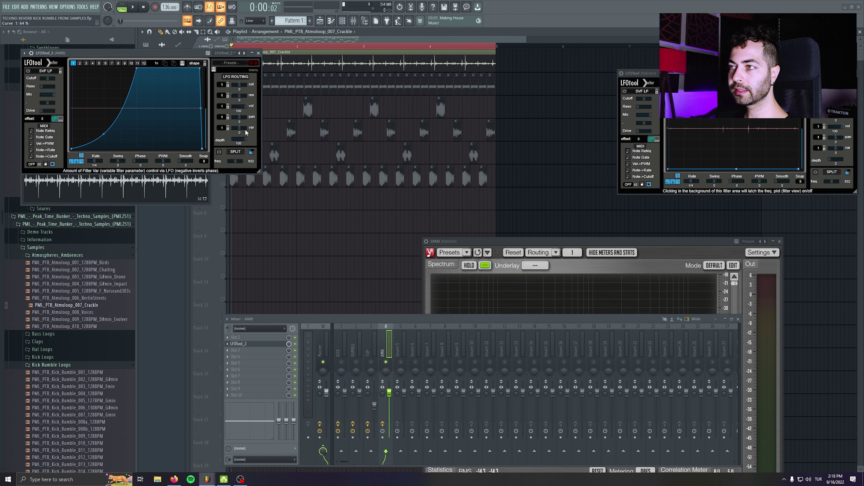
{"action": "left_click_drag", "start_coordinate": [235, 149], "coordinate": [235, 151]}
{"action": "left_click", "coordinate": [258, 53]}
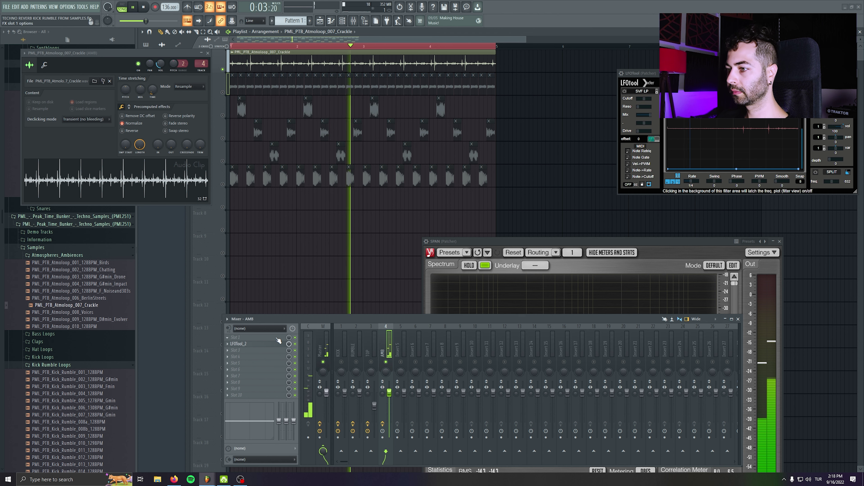
{"action": "left_click", "coordinate": [228, 343]}
{"action": "left_click", "coordinate": [449, 87]}
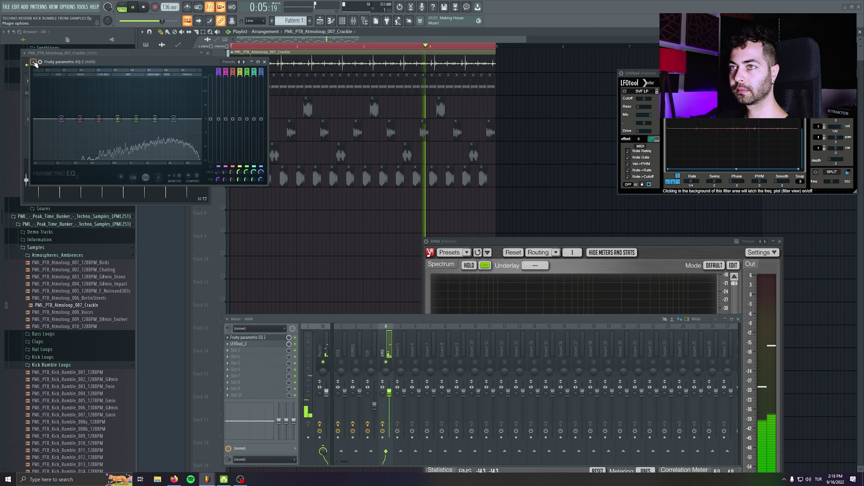
{"action": "key", "text": "space"}
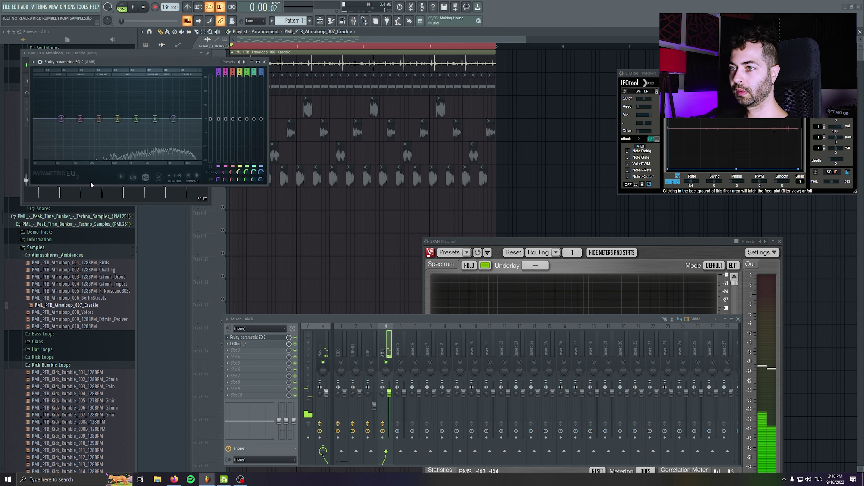
{"action": "left_click", "coordinate": [264, 61]}
{"action": "left_click", "coordinate": [208, 53]}
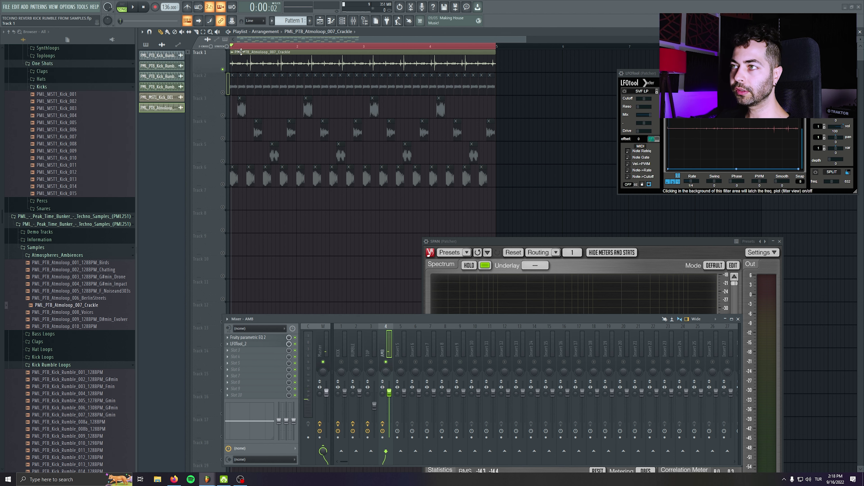
{"action": "left_click", "coordinate": [228, 338]}
{"action": "left_click", "coordinate": [236, 319]}
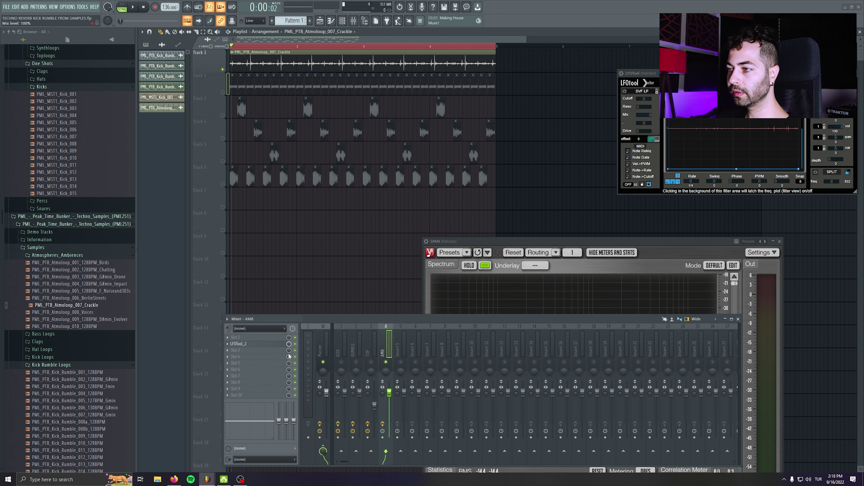
- Unsolo the crackle track during playback so all playlist tracks sound together, and save the project
{"action": "key", "text": "space"}
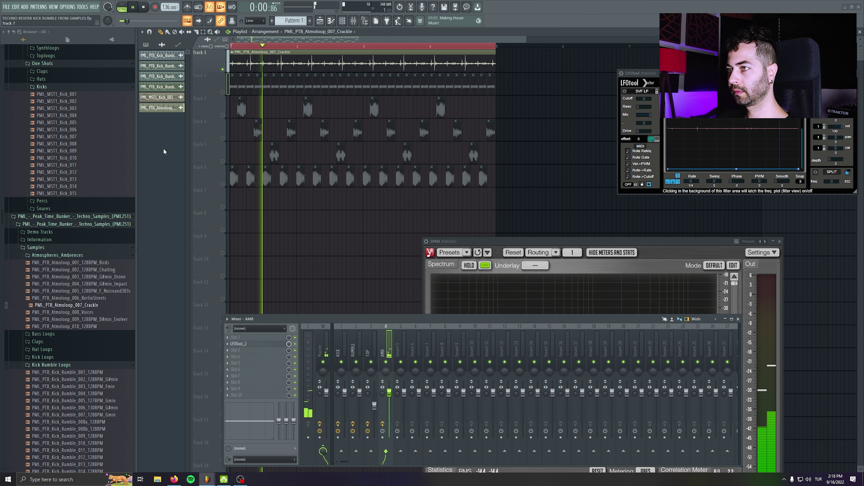
{"action": "left_click", "coordinate": [222, 92]}
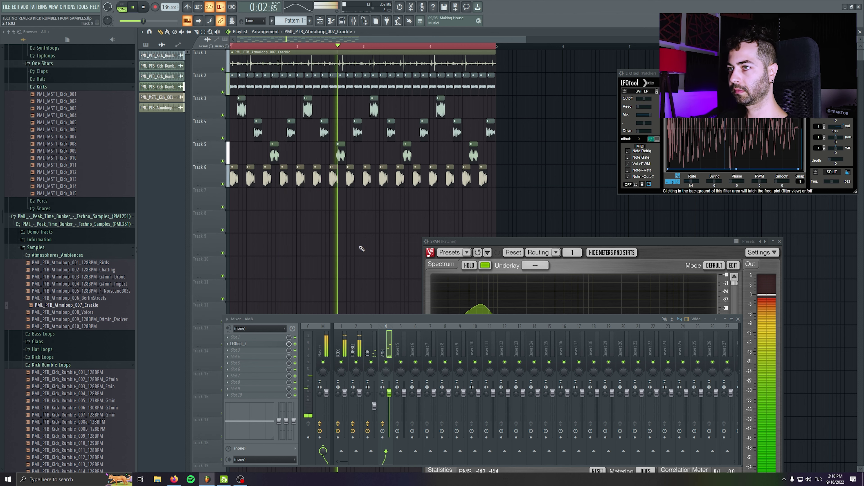
{"action": "key", "text": "ctrl+s"}
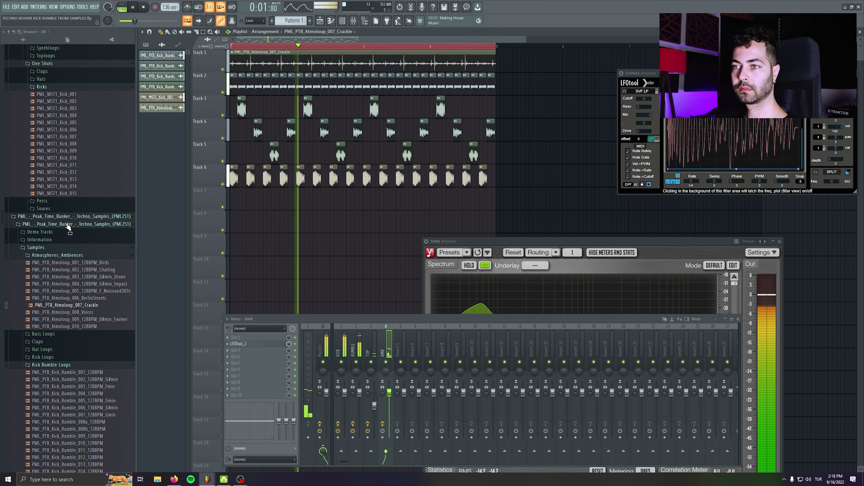
- Add PML_PTB_Hatloop_036_133BPM to playlist Track 7, fit it to the project using the estimated 133 BPM, and audition it with the mix
{"action": "left_click", "coordinate": [56, 350]}
{"action": "key", "text": "space"}
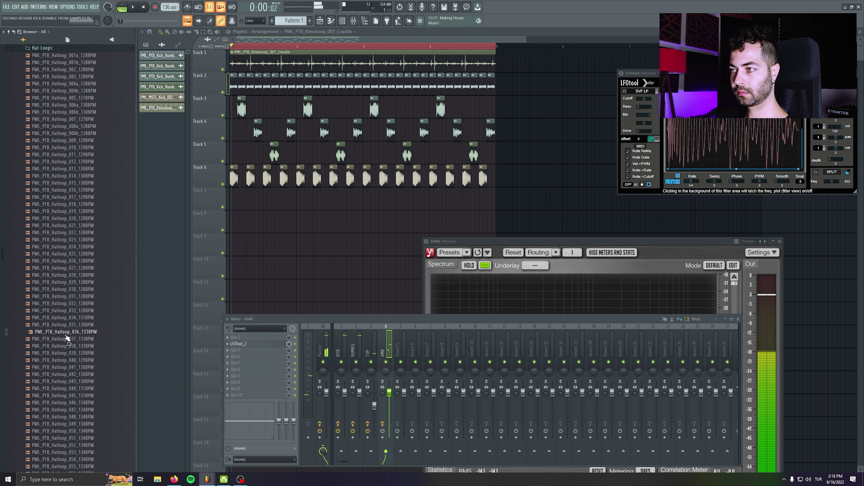
{"action": "left_click_drag", "start_coordinate": [70, 335], "coordinate": [234, 198]}
{"action": "right_click", "coordinate": [161, 98]}
{"action": "left_click", "coordinate": [193, 110]}
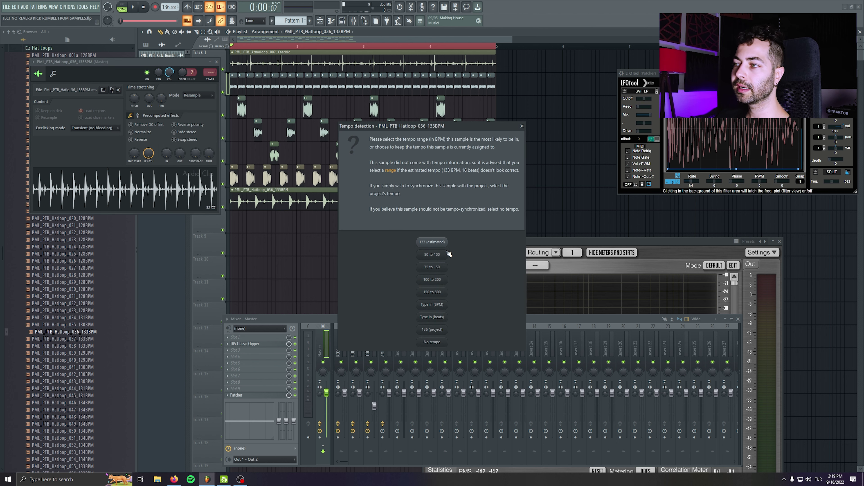
{"action": "left_click", "coordinate": [444, 243]}
{"action": "left_click", "coordinate": [217, 61]}
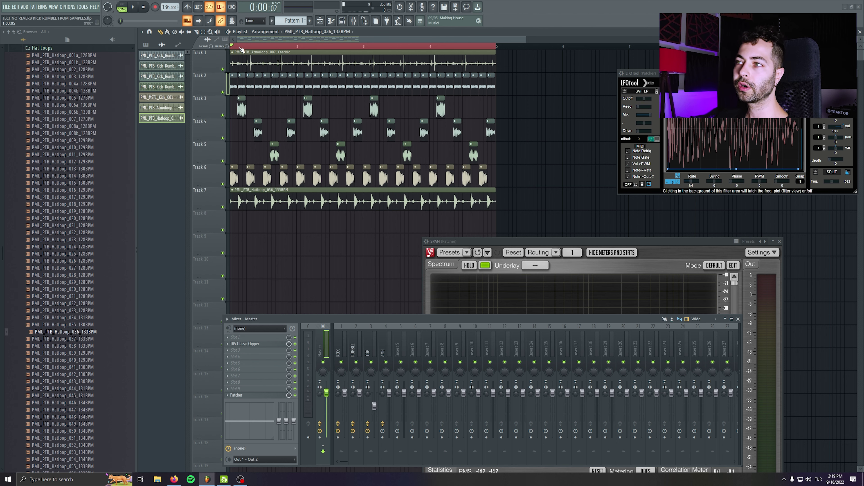
{"action": "key", "text": "space"}
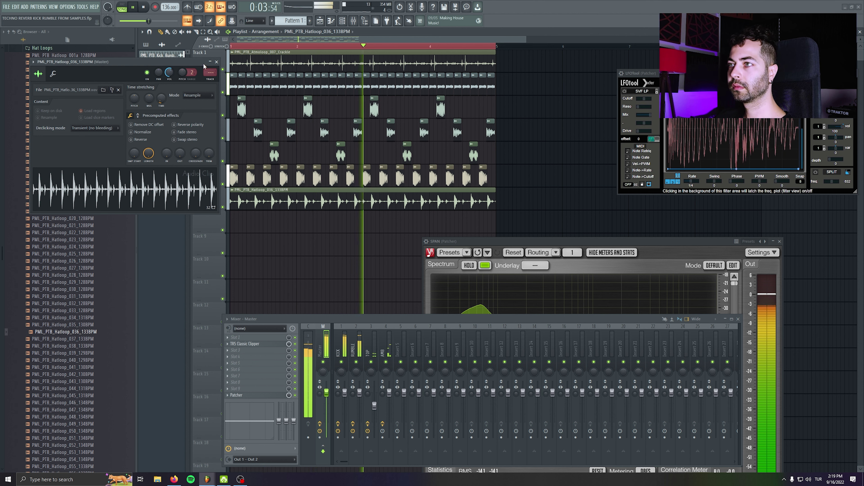
{"action": "left_click", "coordinate": [217, 62]}
- Audition other hat loops and add Hatloop_033 to playlist Track 8, fitting it to the project with its estimated tempo
{"action": "scroll", "coordinate": [71, 167], "scroll_direction": "up", "scroll_amount": 3}
{"action": "scroll", "coordinate": [70, 167], "scroll_direction": "up", "scroll_amount": 4}
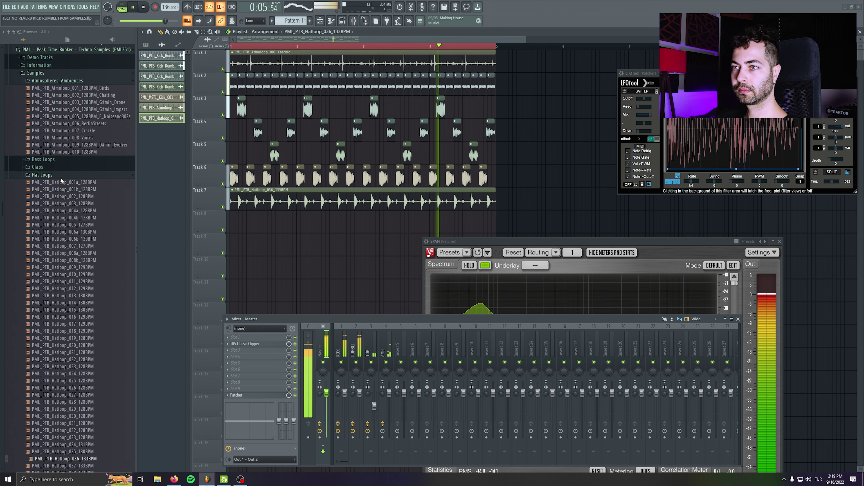
{"action": "scroll", "coordinate": [67, 164], "scroll_direction": "down", "scroll_amount": 10}
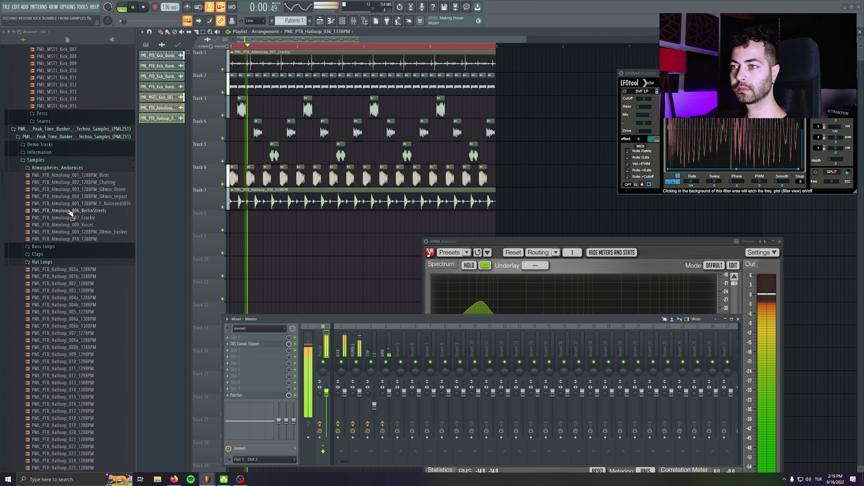
{"action": "scroll", "coordinate": [75, 228], "scroll_direction": "down", "scroll_amount": 4}
{"action": "key", "text": "space"}
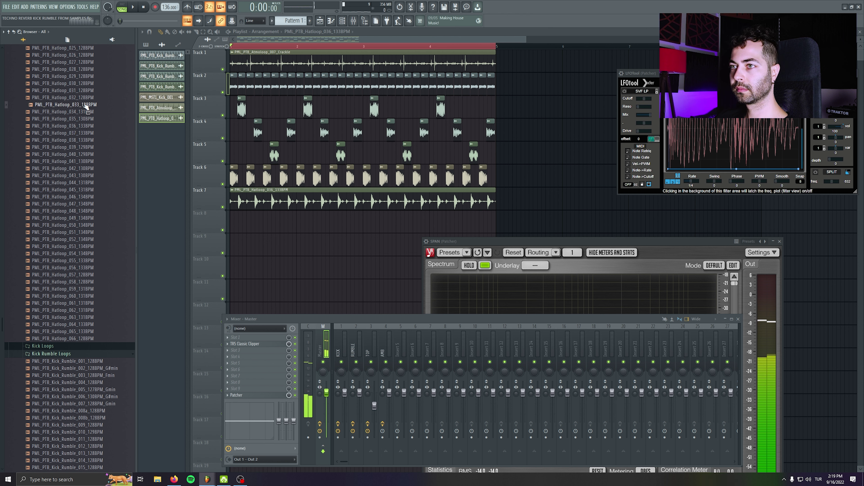
{"action": "left_click_drag", "start_coordinate": [85, 107], "coordinate": [283, 234]}
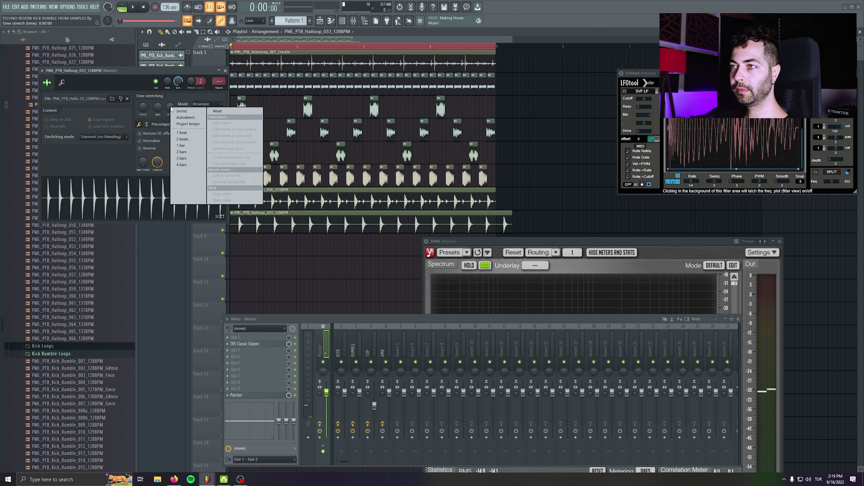
{"action": "left_click", "coordinate": [431, 242]}
- Lower the Hatloop_033 channel volume to about 61 % and route it to mixer track 5 with Fruity Stereo Shaper delayed 9.5 ms left
{"action": "key", "text": "space"}
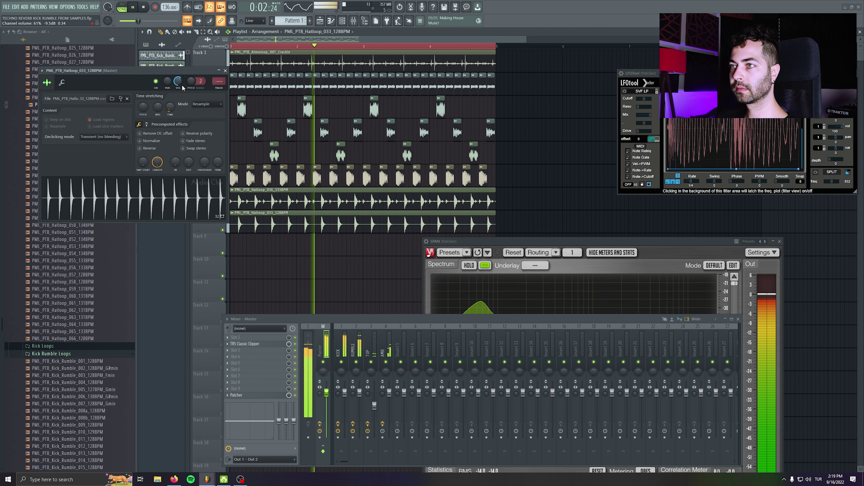
{"action": "left_click", "coordinate": [471, 155]}
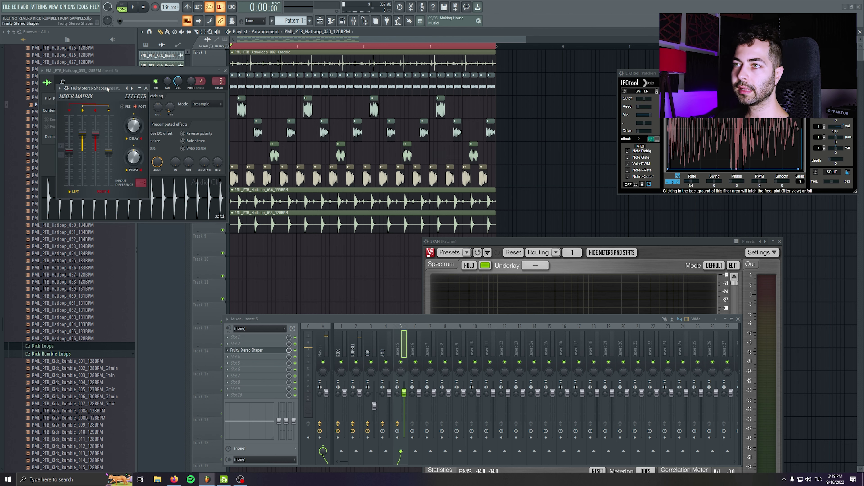
{"action": "left_click_drag", "start_coordinate": [111, 87], "coordinate": [305, 251]}
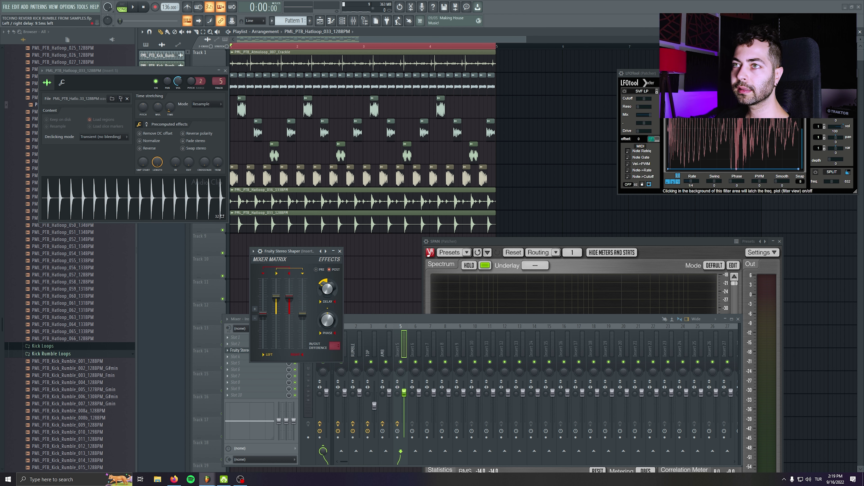
{"action": "left_click", "coordinate": [340, 251]}
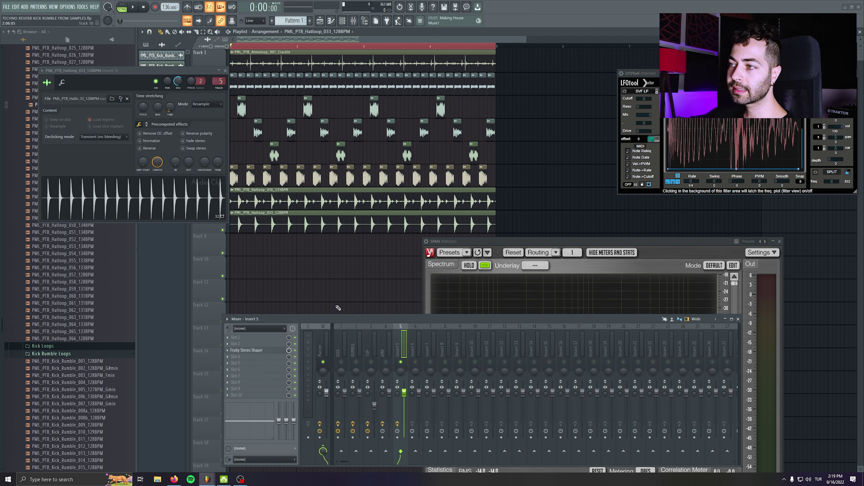
- Lower mixer track 5's fader slightly while comparing Fruity Stereo Shaper on and off, and unmute playlist Track 7
{"action": "left_click_drag", "start_coordinate": [404, 396], "coordinate": [404, 397]}
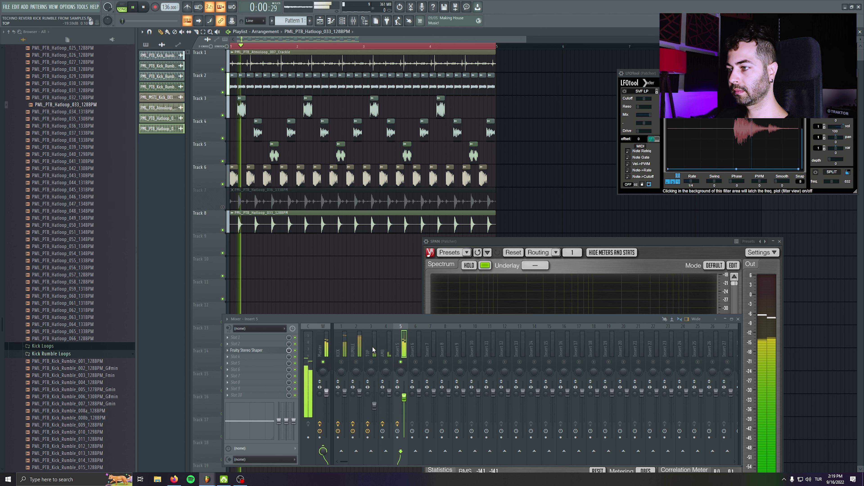
{"action": "left_click", "coordinate": [296, 350]}
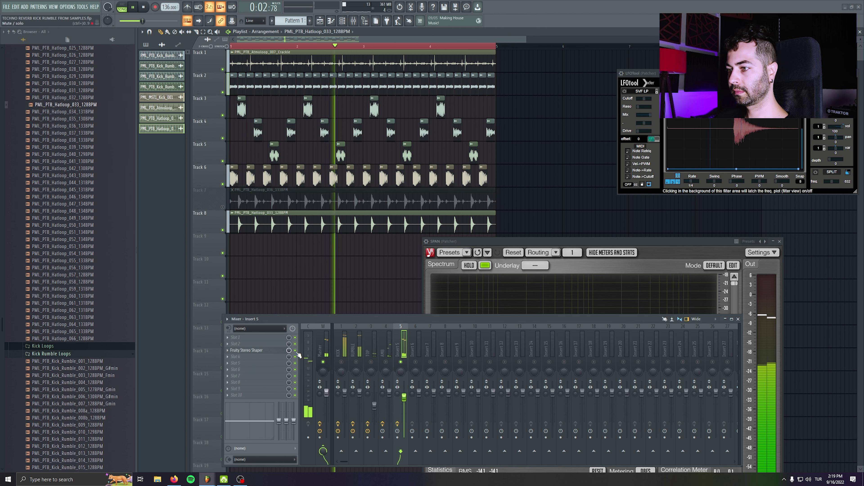
{"action": "left_click", "coordinate": [222, 207]}
{"action": "key", "text": "space"}
- Route the Hatloop_036 clip to mixer track 6 and name mixer tracks 5 and 6 HAT and TOP LOOP
{"action": "double_click", "coordinate": [248, 190]}
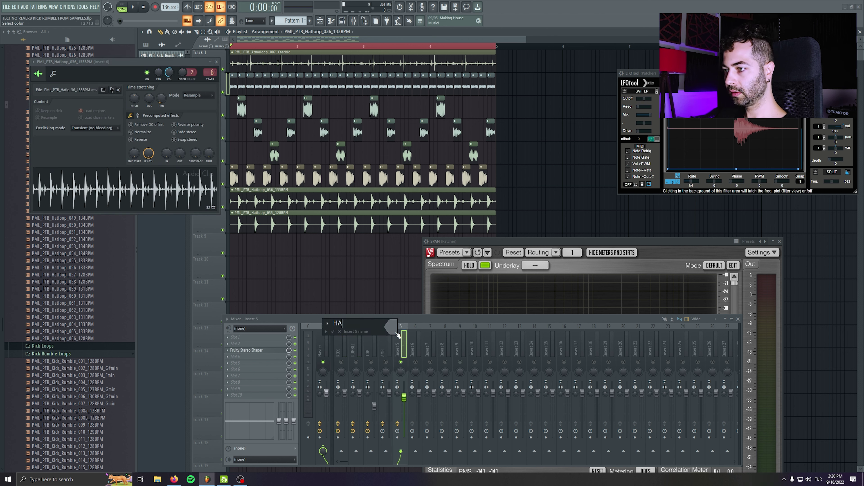
{"action": "type", "text": "T"}
{"action": "key", "text": "Tab"}
{"action": "type", "text": "TOP LOOP"}
{"action": "key", "text": "Return"}
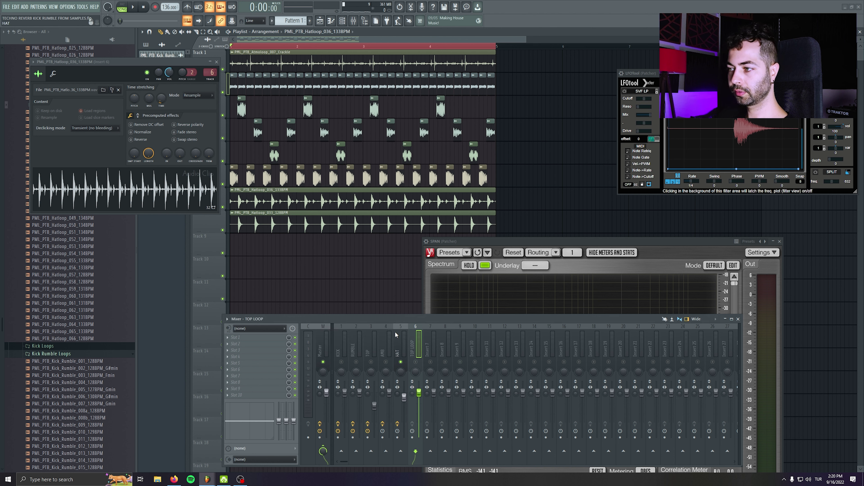
- Cut TOP LOOP's low end with the mixer EQ low shelf at -18.0 dB and lower its fader to 92 % (-1.8 dB)
{"action": "key", "text": "space"}
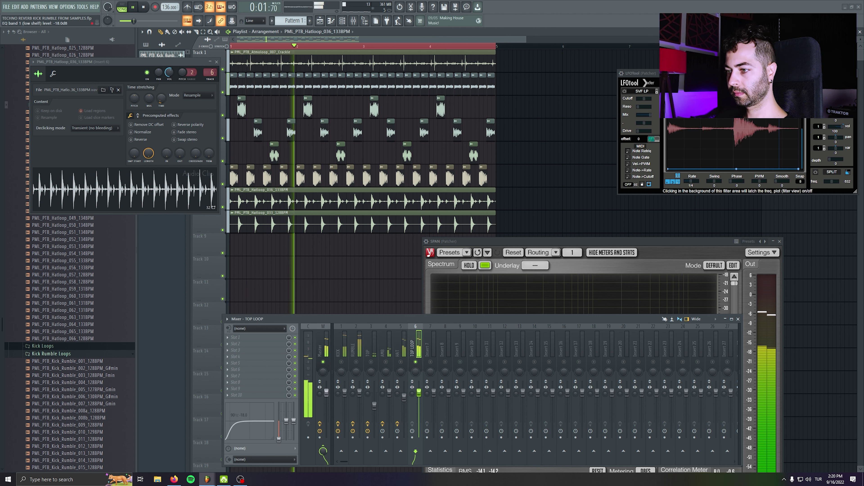
{"action": "right_click", "coordinate": [415, 362]}
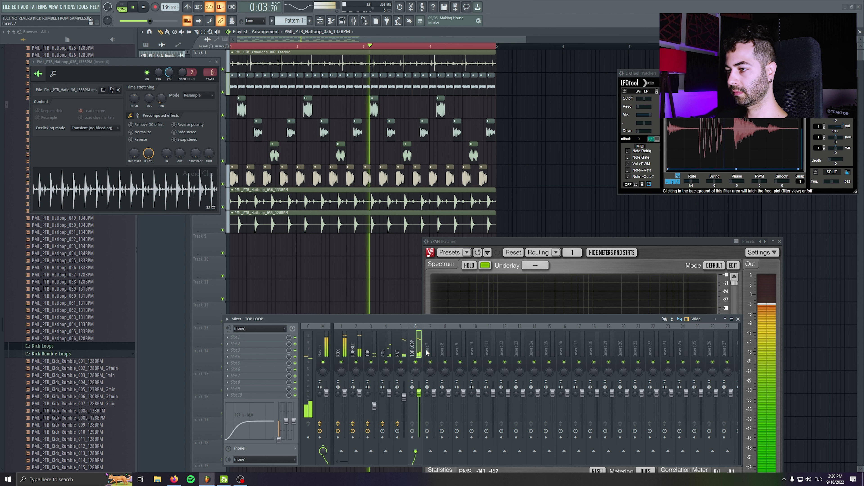
{"action": "left_click_drag", "start_coordinate": [418, 393], "coordinate": [418, 396]}
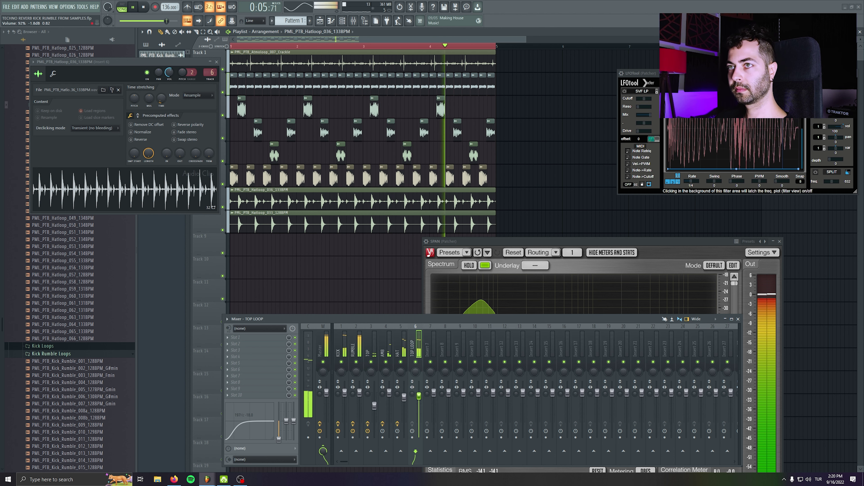
{"action": "left_click", "coordinate": [218, 62]}
- Reposition the SPAN analyser to expose its whole spectrum, check the full mix, and stop playback
{"action": "left_click_drag", "start_coordinate": [572, 246], "coordinate": [652, 224]}
{"action": "scroll", "coordinate": [420, 267], "scroll_direction": "down", "scroll_amount": 2}
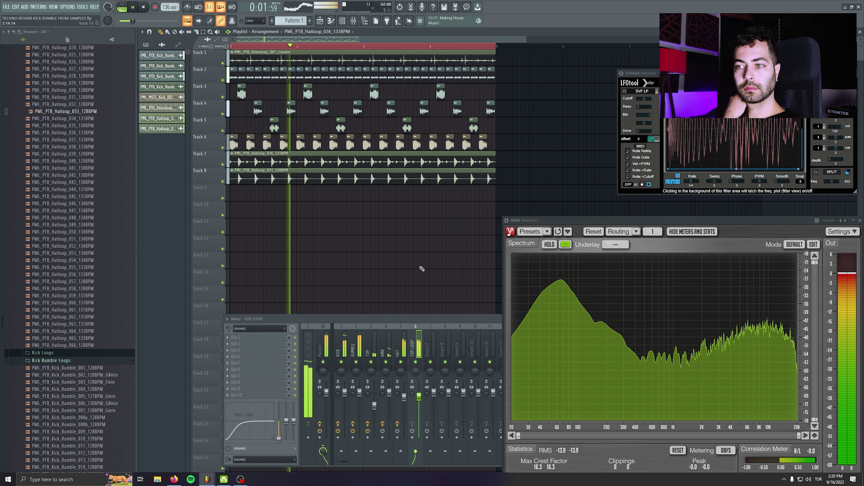
{"action": "scroll", "coordinate": [98, 242], "scroll_direction": "up", "scroll_amount": 10}
{"action": "key", "text": "space"}
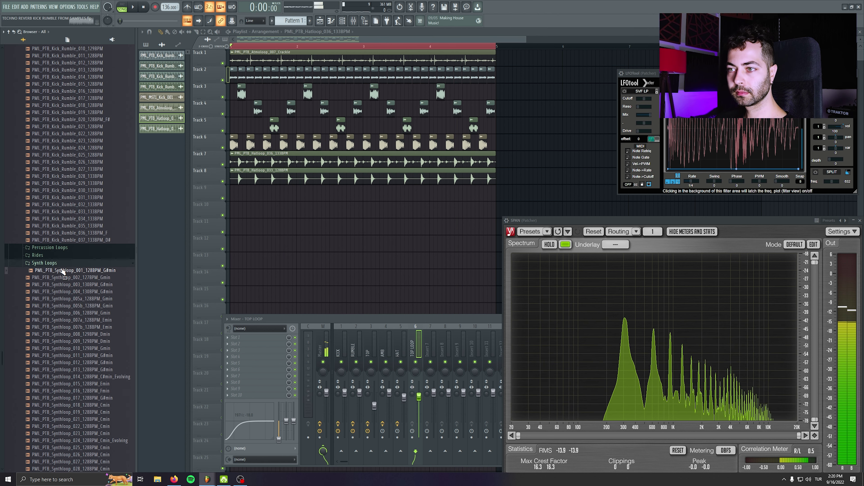
- Audition samples in the Synth Loops folder to find a loop that suits the techno groove
{"action": "left_click", "coordinate": [70, 284]}
{"action": "left_click", "coordinate": [70, 293]}
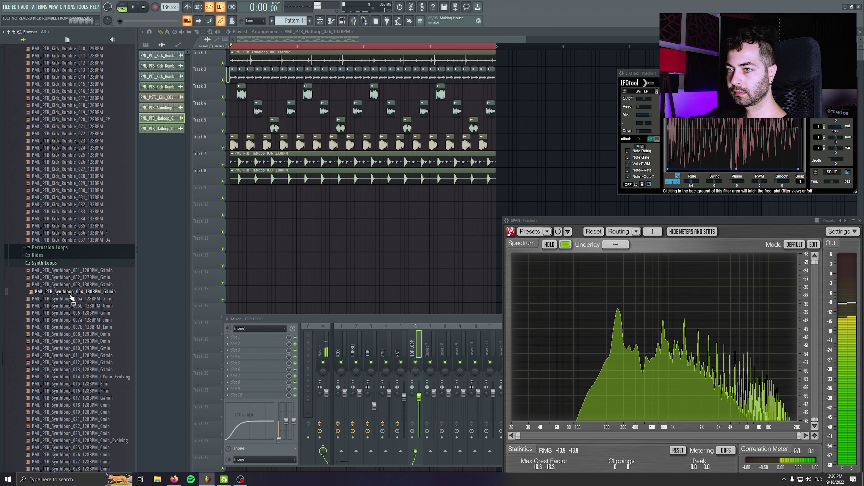
{"action": "scroll", "coordinate": [72, 297], "scroll_direction": "down", "scroll_amount": 4}
{"action": "left_click", "coordinate": [87, 243]}
{"action": "left_click", "coordinate": [90, 264]}
{"action": "left_click", "coordinate": [92, 278]}
{"action": "left_click", "coordinate": [96, 292]}
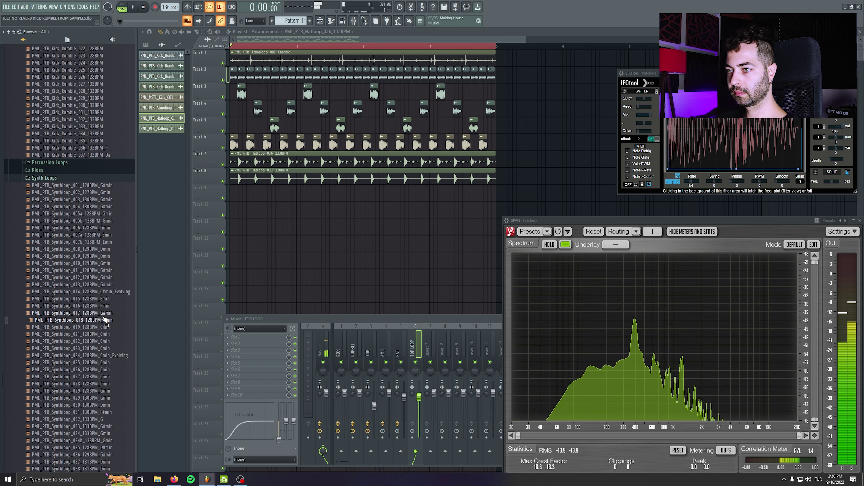
{"action": "left_click", "coordinate": [107, 363]}
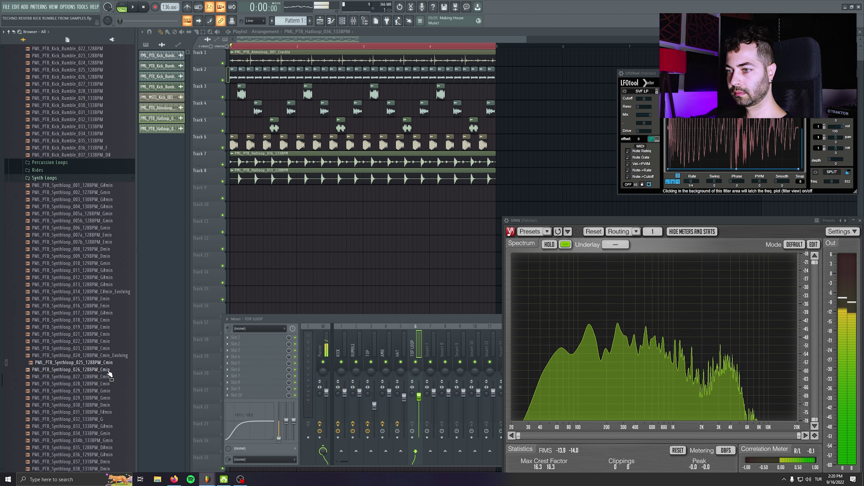
{"action": "left_click", "coordinate": [109, 370]}
{"action": "left_click", "coordinate": [110, 384]}
{"action": "scroll", "coordinate": [108, 412], "scroll_direction": "down", "scroll_amount": 6}
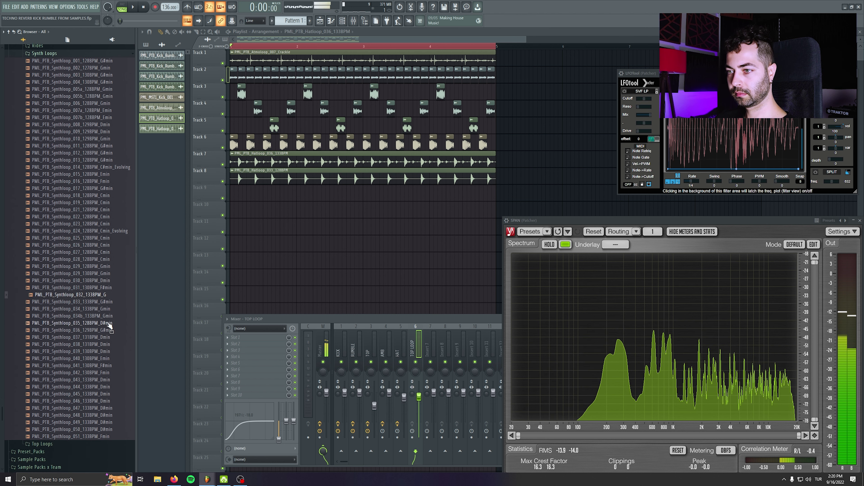
{"action": "left_click", "coordinate": [113, 307]}
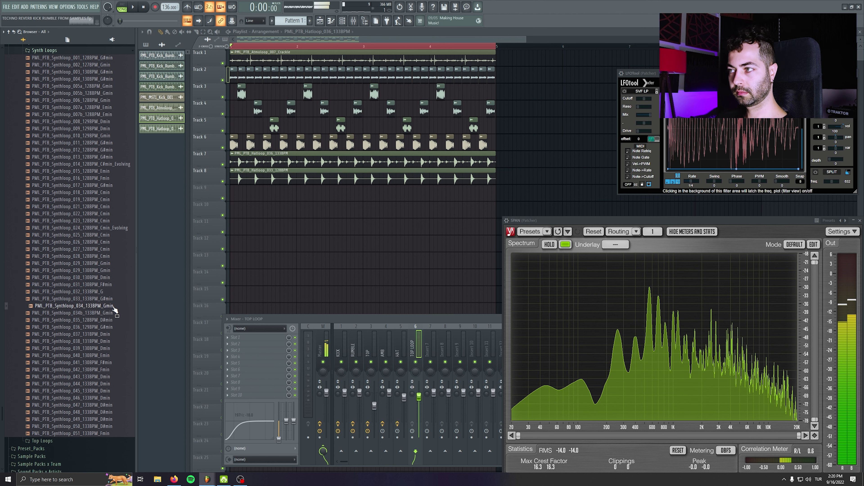
- Add PML_PTB_Synthloop_034_133BPM_Gmin to playlist Track 9 and fit it to the project with its estimated tempo
{"action": "left_click_drag", "start_coordinate": [114, 308], "coordinate": [250, 180]}
{"action": "double_click", "coordinate": [250, 188]}
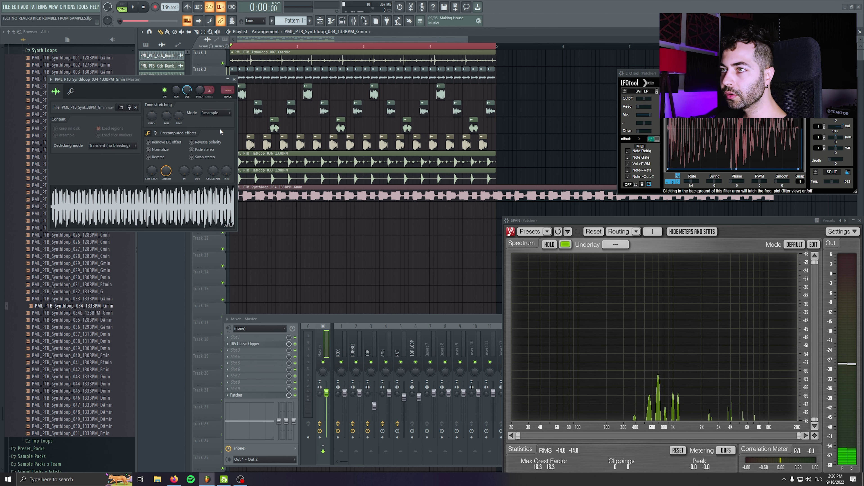
{"action": "right_click", "coordinate": [179, 116]}
{"action": "left_click", "coordinate": [194, 128]}
{"action": "left_click", "coordinate": [436, 243]}
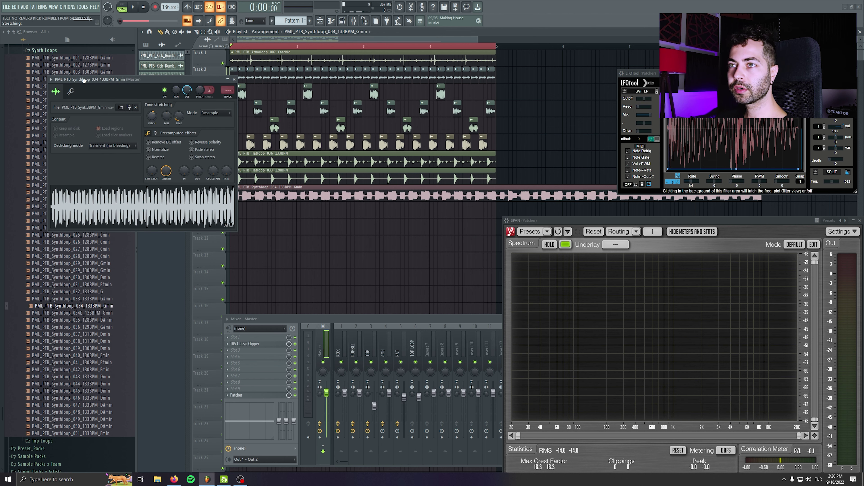
- Set the synth loop's time-stretching mode to Stretch and cut the clip at bar 5, deleting everything beyond it
{"action": "left_click", "coordinate": [217, 131]}
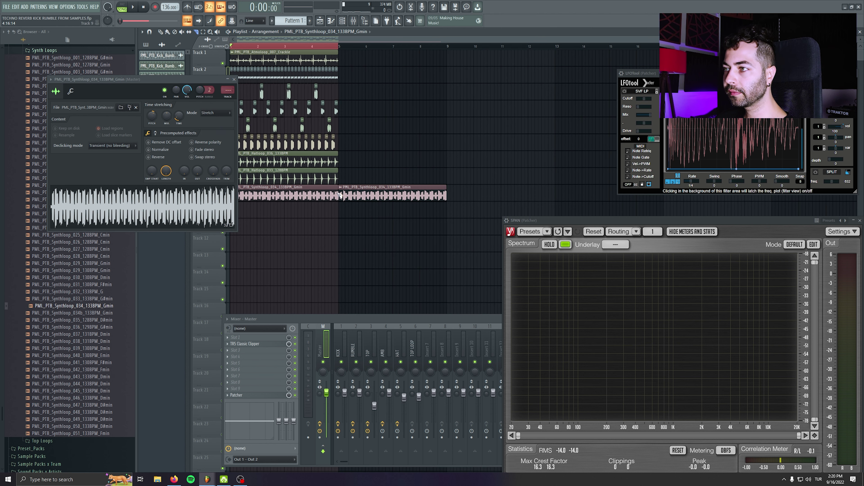
{"action": "left_click", "coordinate": [234, 79]}
{"action": "left_click_drag", "start_coordinate": [393, 165], "coordinate": [391, 255]}
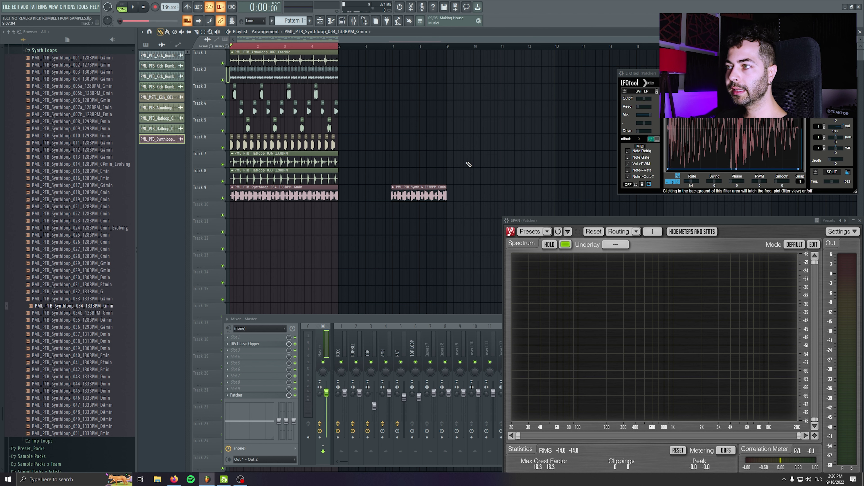
- Route the synth clip to mixer track 7, named SYNTH, with LFOTool and Fruity Parametric EQ 2 on the LOWCUT preset
{"action": "double_click", "coordinate": [319, 193]}
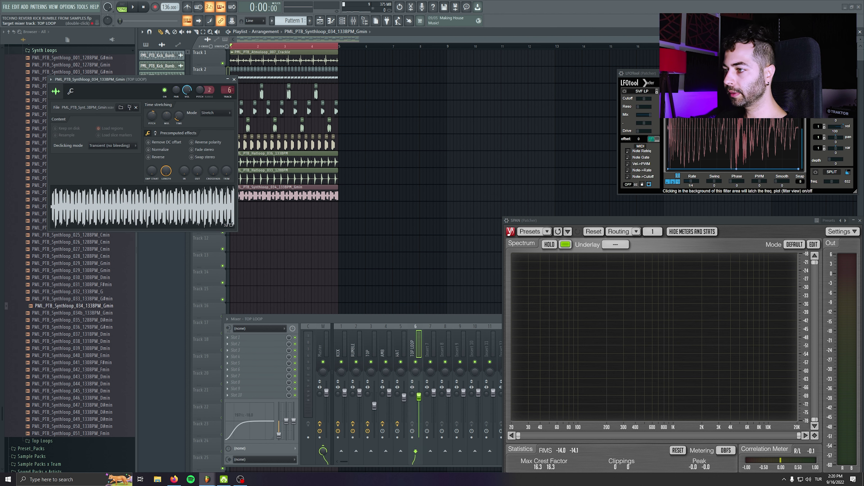
{"action": "double_click", "coordinate": [431, 337]}
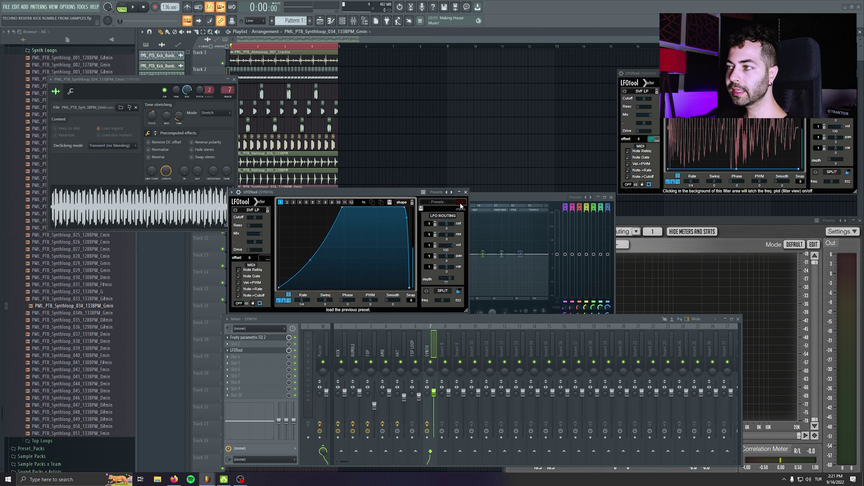
{"action": "left_click", "coordinate": [420, 75]}
{"action": "mouse_move", "coordinate": [429, 101]}
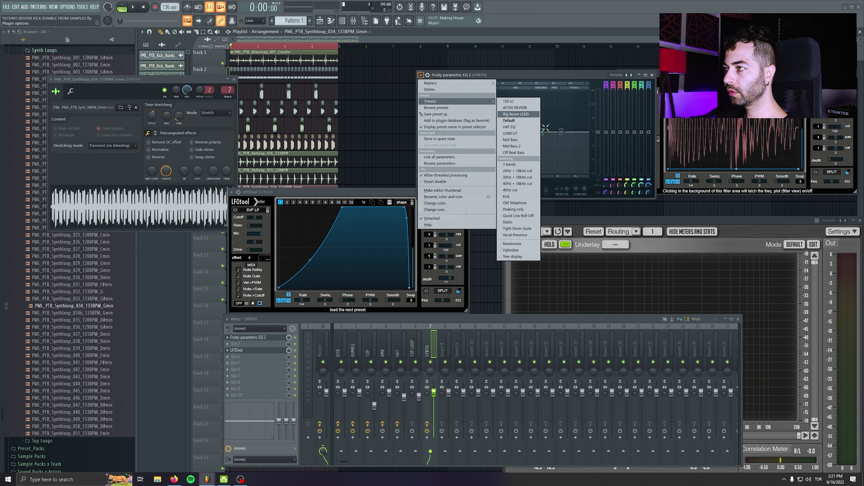
{"action": "left_click", "coordinate": [526, 132]}
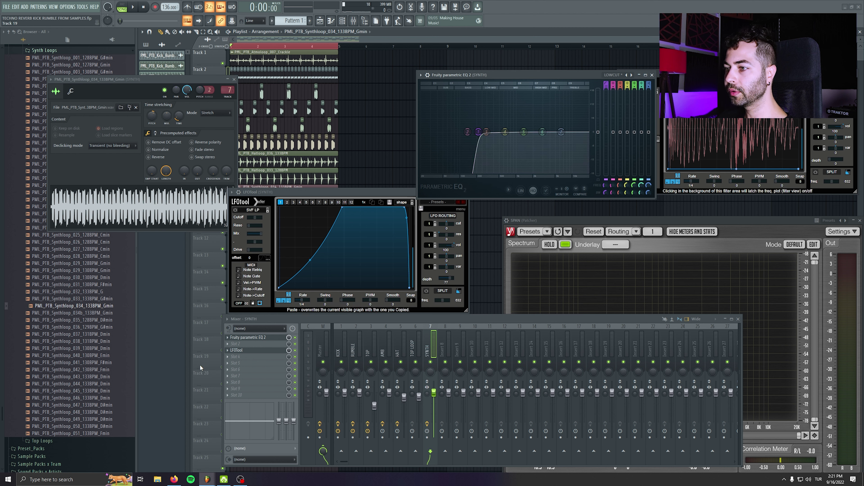
- Lower the SYNTH mixer fader during playback and insert a delay-and-reverb Patcher preset between the EQ and LFOTool
{"action": "scroll", "coordinate": [250, 349], "scroll_direction": "down", "scroll_amount": 1}
{"action": "key", "text": "space"}
{"action": "left_click_drag", "start_coordinate": [433, 393], "coordinate": [434, 413]}
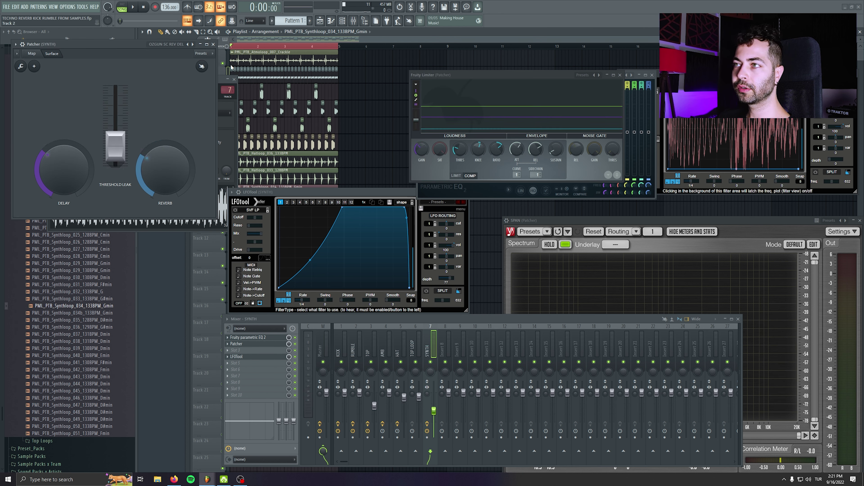
- Close the synth's Patcher window and play the synth loop soloed together with the kick on Track 6
{"action": "left_click", "coordinate": [213, 44]}
{"action": "key", "text": "Escape"}
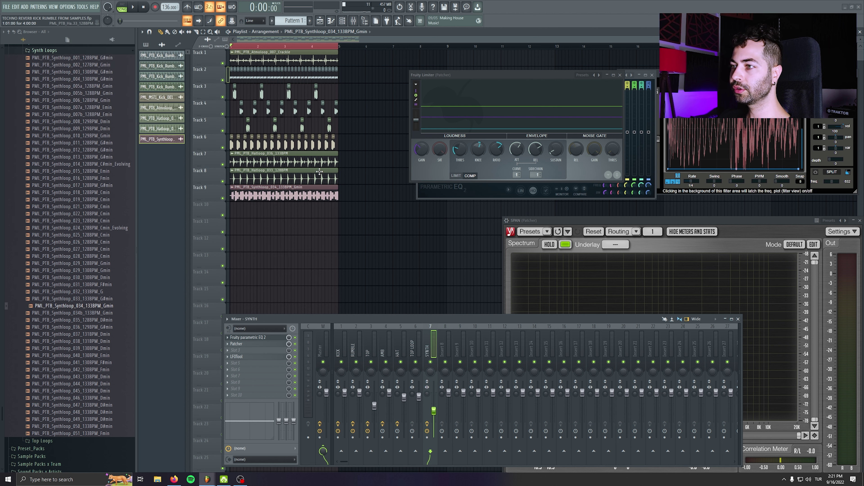
{"action": "right_click", "coordinate": [223, 198]}
{"action": "left_click", "coordinate": [223, 198]}
{"action": "key", "text": "space"}
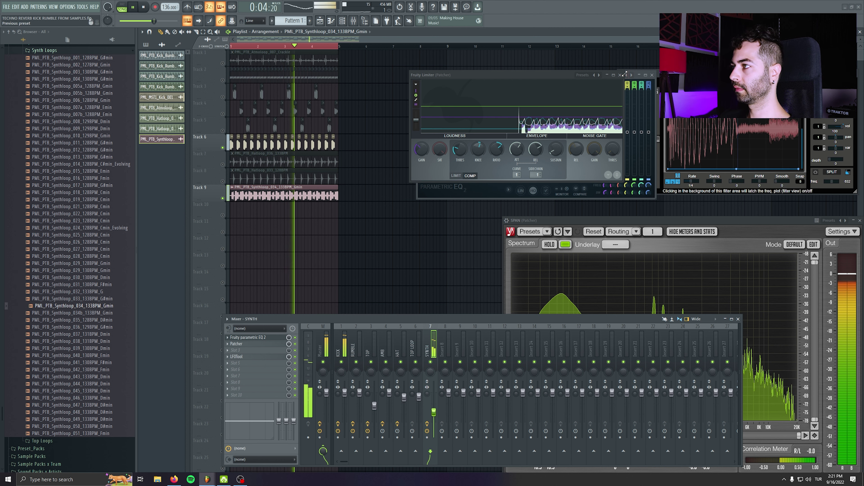
{"action": "key", "text": "Escape"}
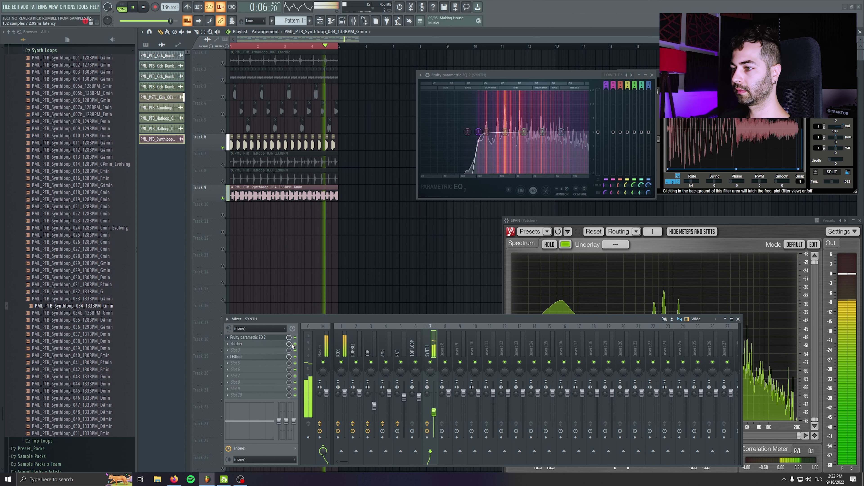
- Stop playback, take the kick and synth tracks out of solo and play the full four-bar loop
{"action": "right_click", "coordinate": [430, 362]}
{"action": "key", "text": "space"}
{"action": "right_click", "coordinate": [223, 164]}
{"action": "right_click", "coordinate": [223, 164]}
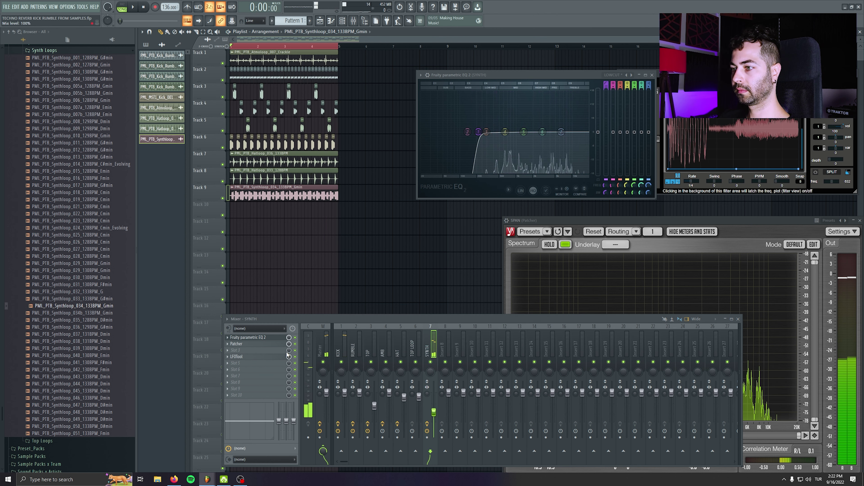
{"action": "key", "text": "space"}
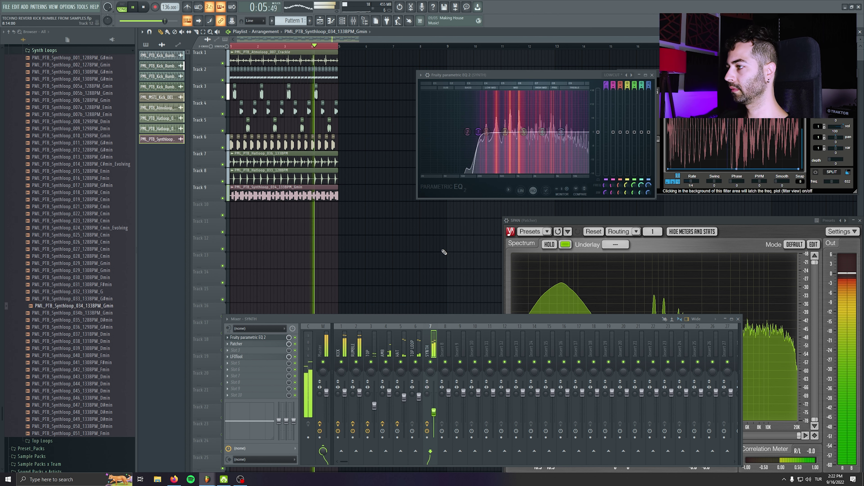
- Stop playback, duplicate the four-bar loop and move all clips so the arrangement spans bars 5 to 13
{"action": "scroll", "coordinate": [444, 251], "scroll_direction": "down", "scroll_amount": 2}
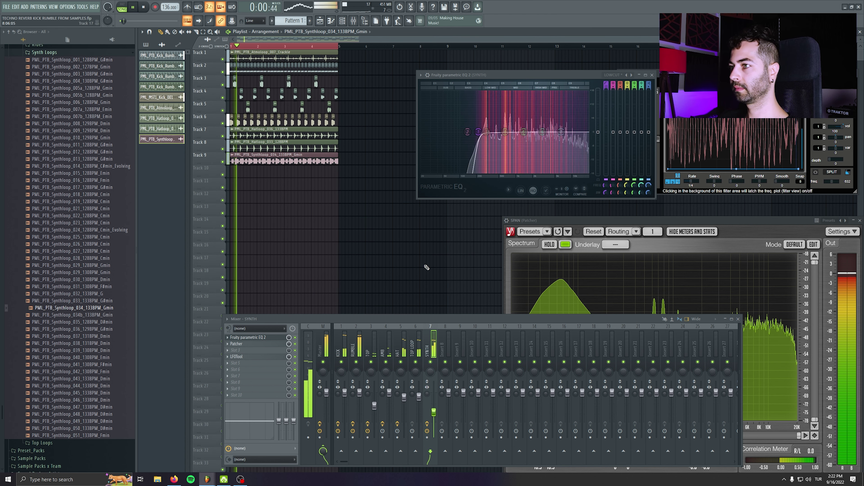
{"action": "key", "text": "space"}
{"action": "left_click_drag", "start_coordinate": [340, 181], "coordinate": [349, 55]}
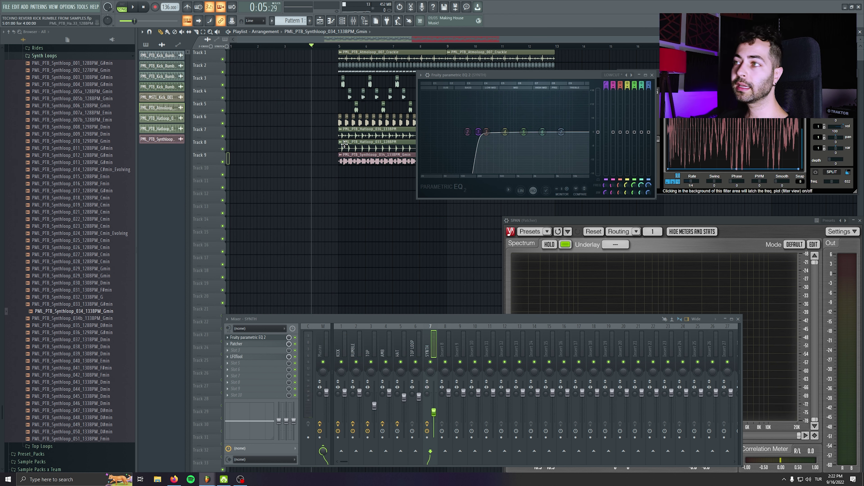
{"action": "scroll", "coordinate": [331, 199], "scroll_direction": "down", "scroll_amount": 1}
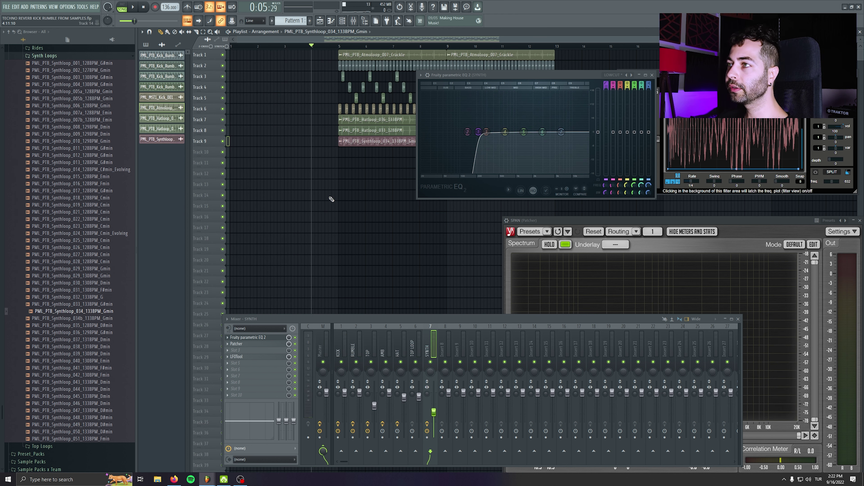
- Name Pattern 1 "lead", place it on Track 10 at bar 4 and close the open plugin and mixer windows
{"action": "left_click", "coordinate": [310, 21]}
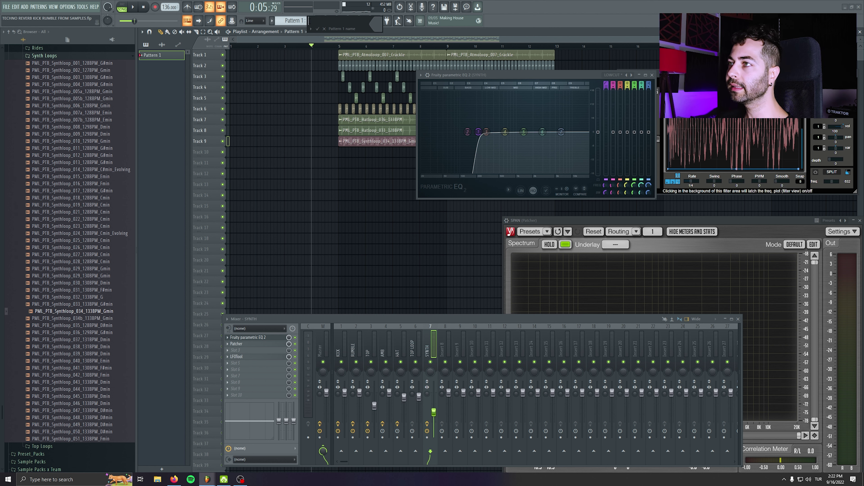
{"action": "type", "text": "lead"}
{"action": "key", "text": "Return"}
{"action": "scroll", "coordinate": [319, 152], "scroll_direction": "up", "scroll_amount": 1}
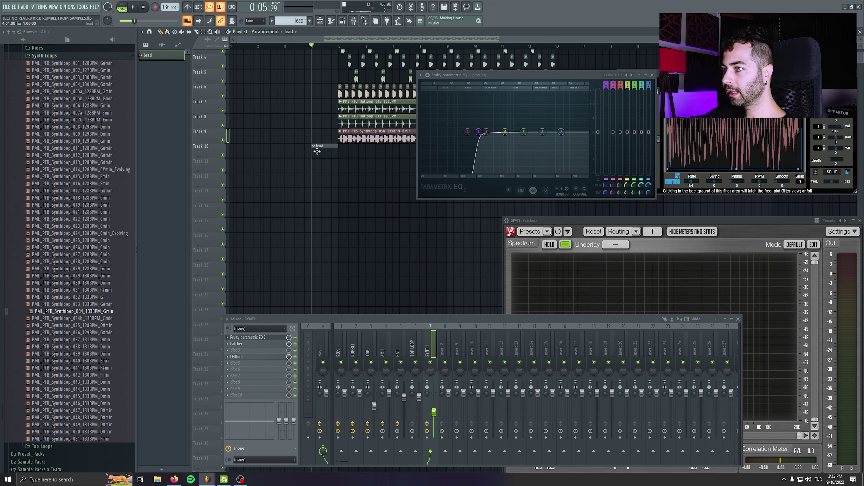
{"action": "key", "text": "F12"}
{"action": "left_click", "coordinate": [320, 22]}
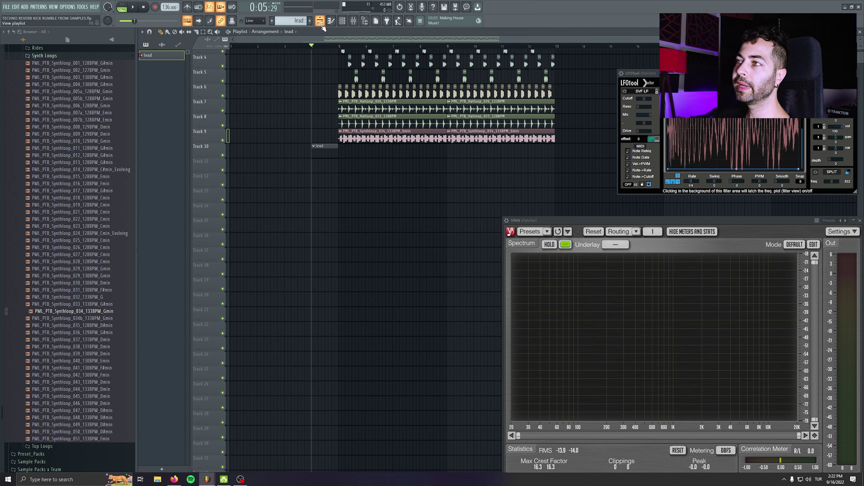
{"action": "scroll", "coordinate": [390, 168], "scroll_direction": "up", "scroll_amount": 3}
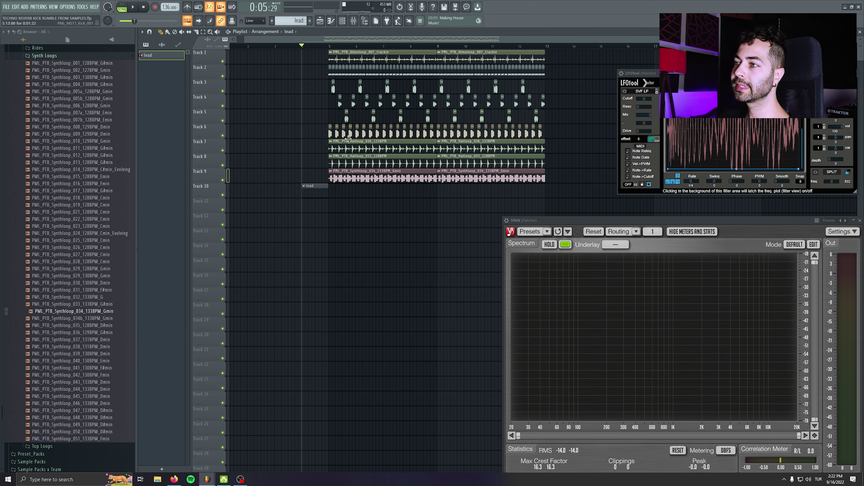
{"action": "scroll", "coordinate": [309, 195], "scroll_direction": "up", "scroll_amount": 2}
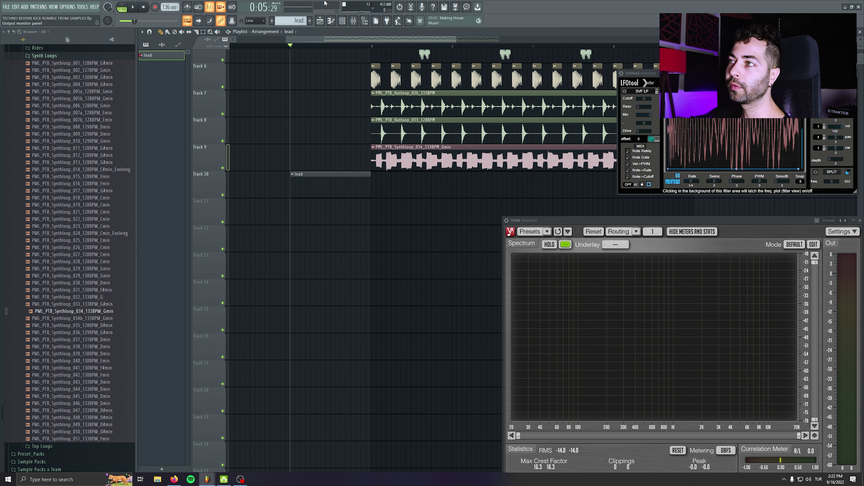
- Insert a Serum channel in the channel rack and audition lead presets, settling on PML - STP2 - LD Galop
{"action": "left_click", "coordinate": [342, 21]}
{"action": "right_click", "coordinate": [340, 139]}
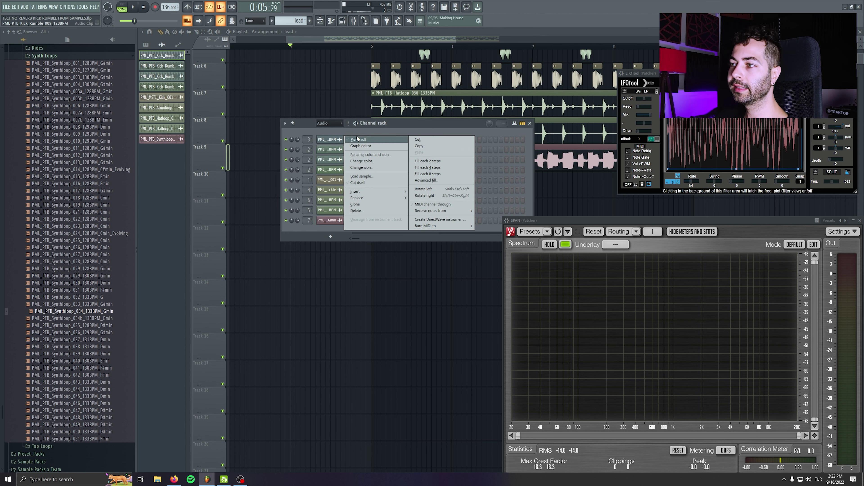
{"action": "left_click", "coordinate": [384, 188]}
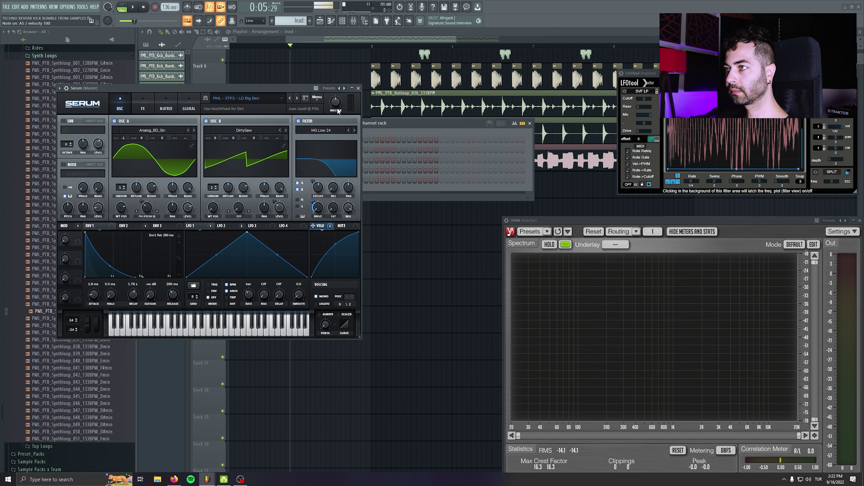
{"action": "left_click", "coordinate": [297, 98]}
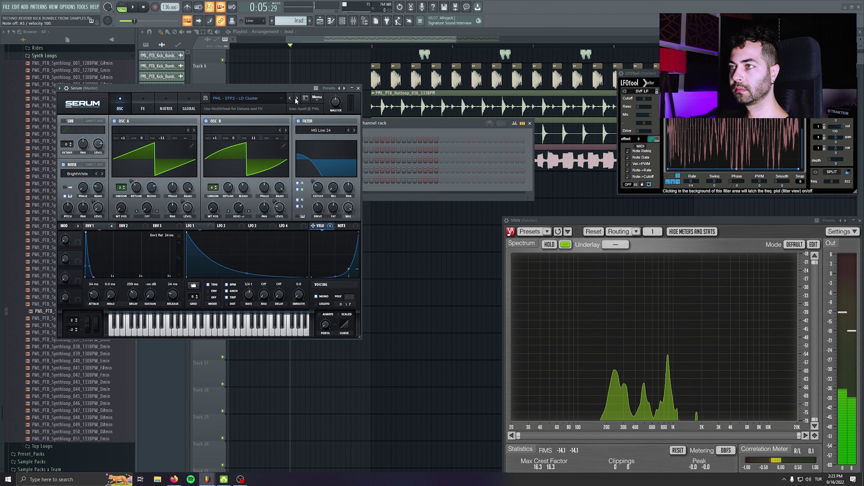
{"action": "left_click", "coordinate": [295, 98]}
{"action": "left_click", "coordinate": [296, 98]}
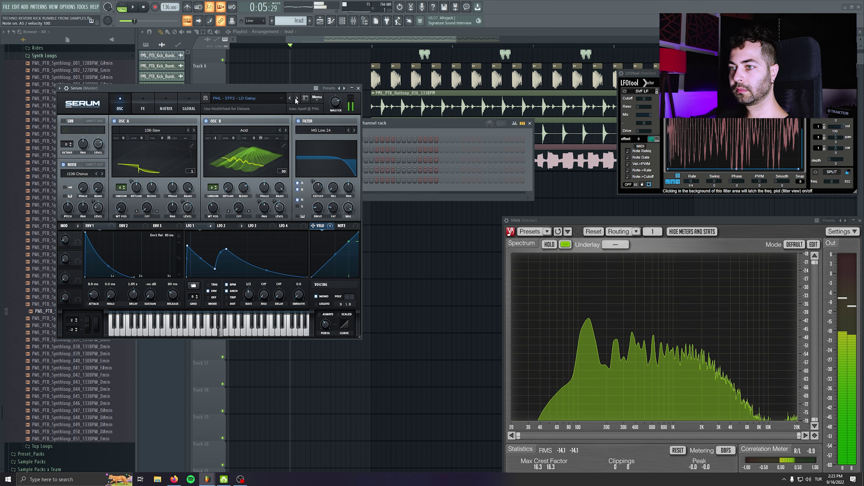
{"action": "left_click", "coordinate": [359, 88]}
- Open Serum's piano roll and place four short, evenly spaced A2 notes from the start of bar 1
{"action": "right_click", "coordinate": [335, 181]}
{"action": "left_click", "coordinate": [349, 186]}
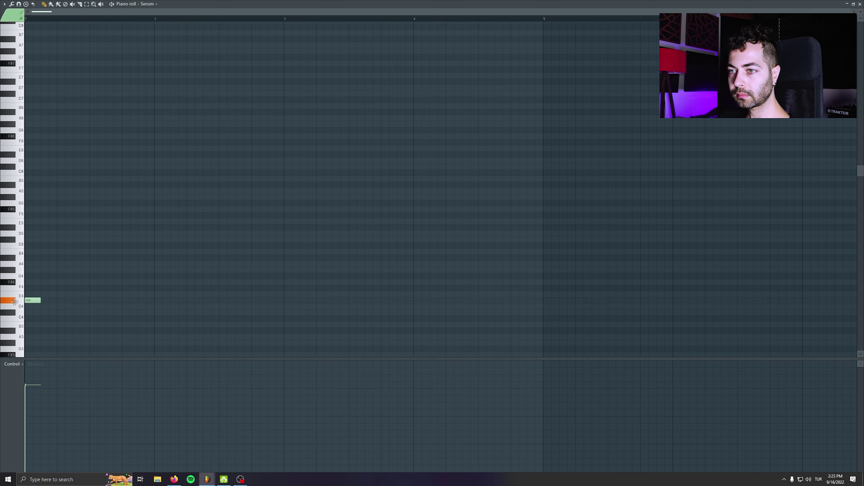
{"action": "left_click_drag", "start_coordinate": [16, 360], "coordinate": [10, 313]}
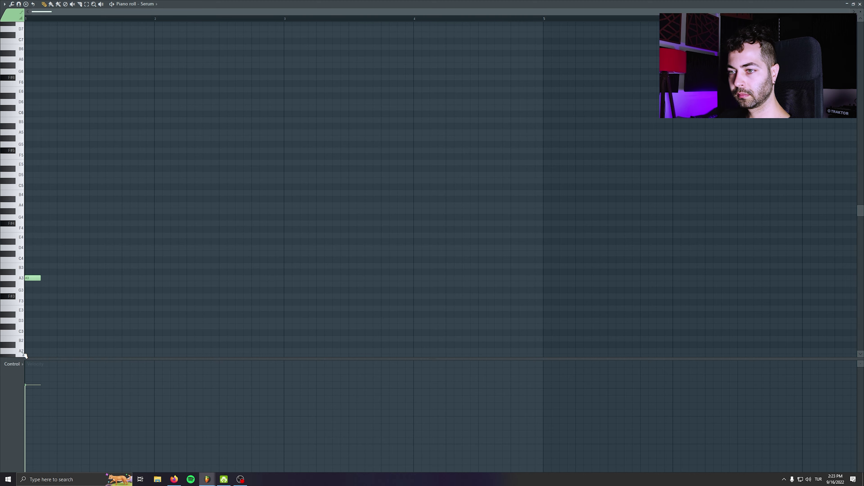
{"action": "left_click_drag", "start_coordinate": [34, 308], "coordinate": [22, 254]}
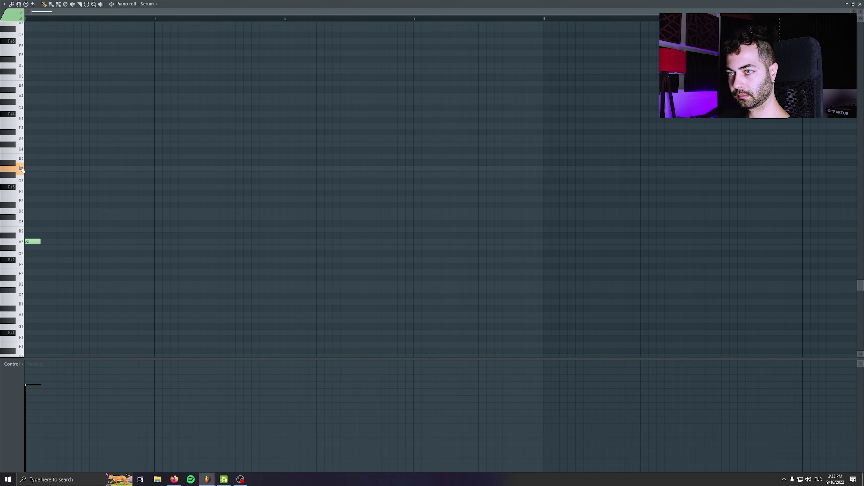
{"action": "scroll", "coordinate": [29, 245], "scroll_direction": "up", "scroll_amount": 4}
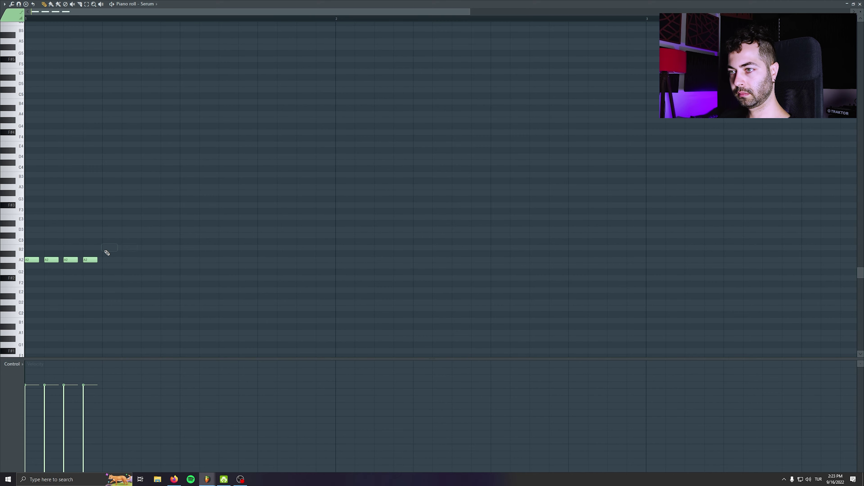
- Add four short A#2 notes directly after the A2 notes, keeping the same spacing
{"action": "left_click", "coordinate": [109, 254]}
{"action": "left_click", "coordinate": [128, 254]}
{"action": "left_click", "coordinate": [147, 254]}
{"action": "left_click", "coordinate": [166, 254]}
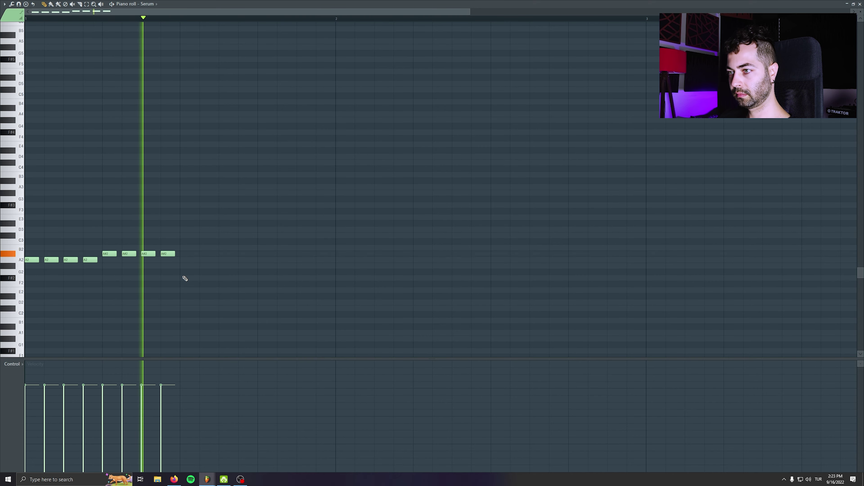
- Add four short G2 notes followed by one longer A2 note to the lead melody and close the piano roll
{"action": "left_click", "coordinate": [187, 272]}
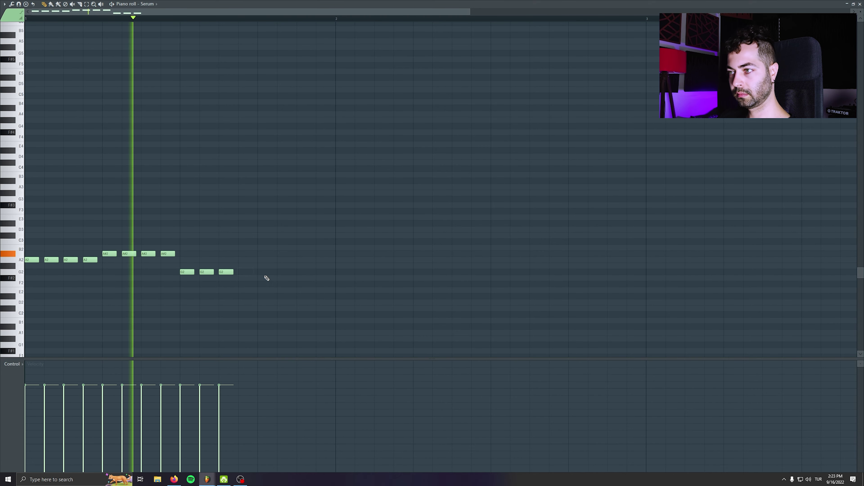
{"action": "left_click", "coordinate": [264, 260]}
{"action": "left_click_drag", "start_coordinate": [272, 260], "coordinate": [301, 266]}
{"action": "left_click", "coordinate": [245, 272]}
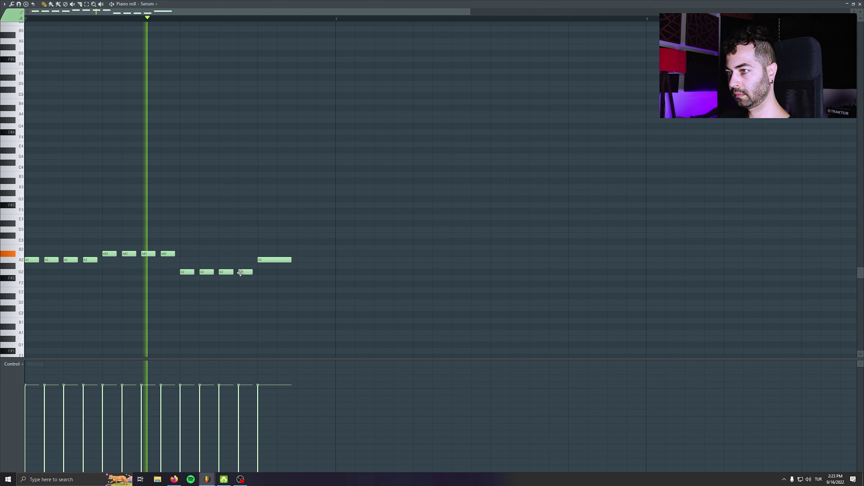
{"action": "left_click", "coordinate": [400, 272]}
{"action": "right_click", "coordinate": [401, 272]}
{"action": "key", "text": "F7"}
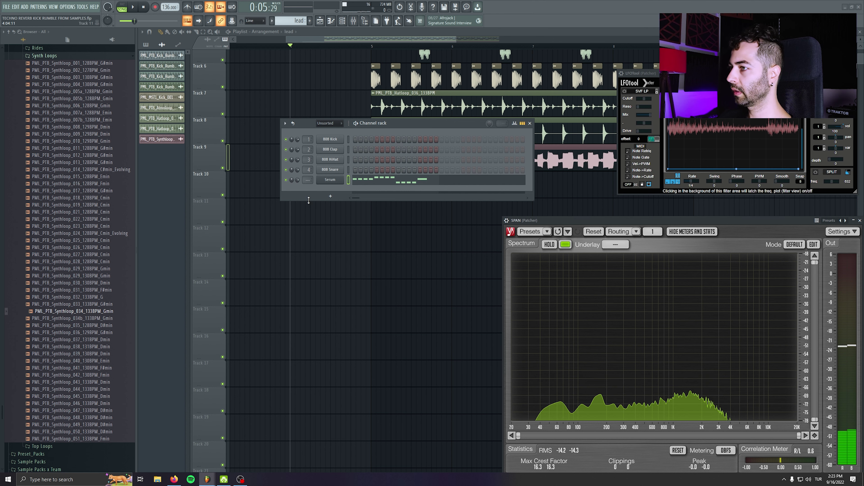
- Copy the SYNTH mixer track's effects chain to track 8, name it LD and route Serum to it
{"action": "key", "text": "F9"}
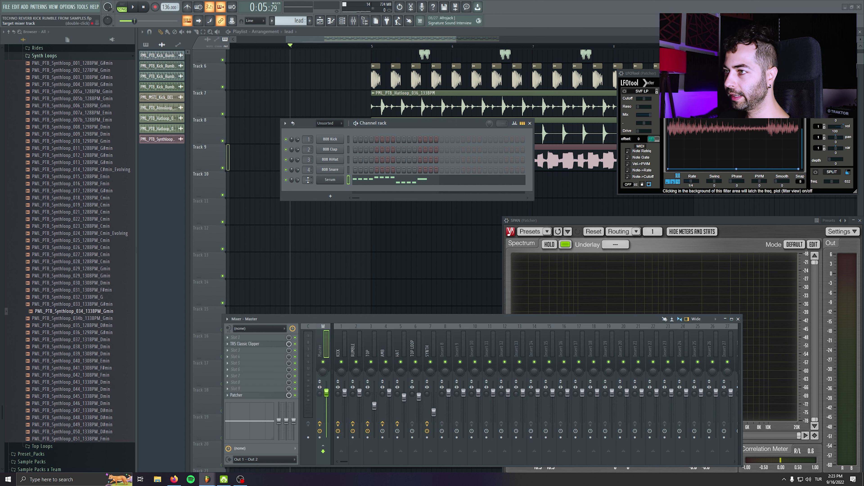
{"action": "right_click", "coordinate": [436, 346]}
{"action": "mouse_move", "coordinate": [470, 287]}
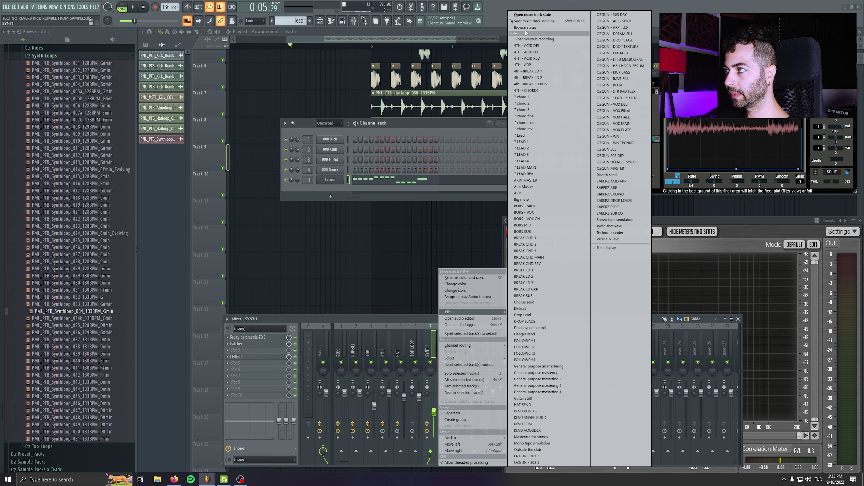
{"action": "left_click_drag", "start_coordinate": [525, 25], "coordinate": [520, 34]}
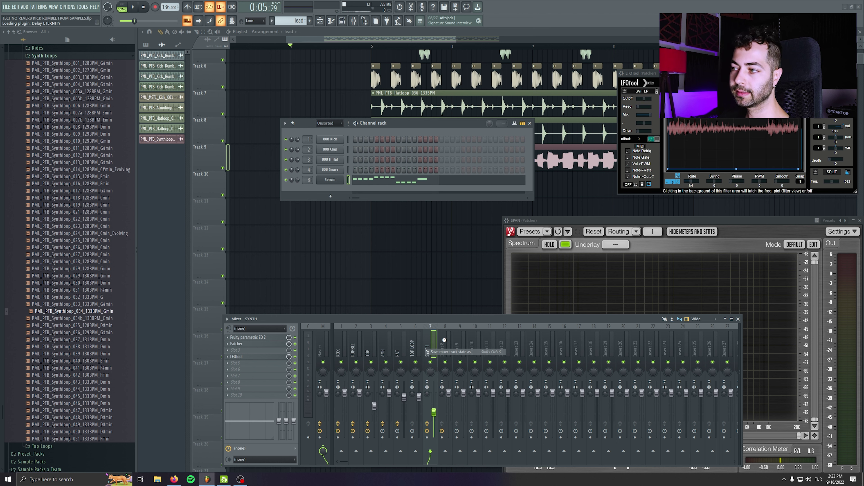
{"action": "left_click_drag", "start_coordinate": [446, 339], "coordinate": [446, 344]}
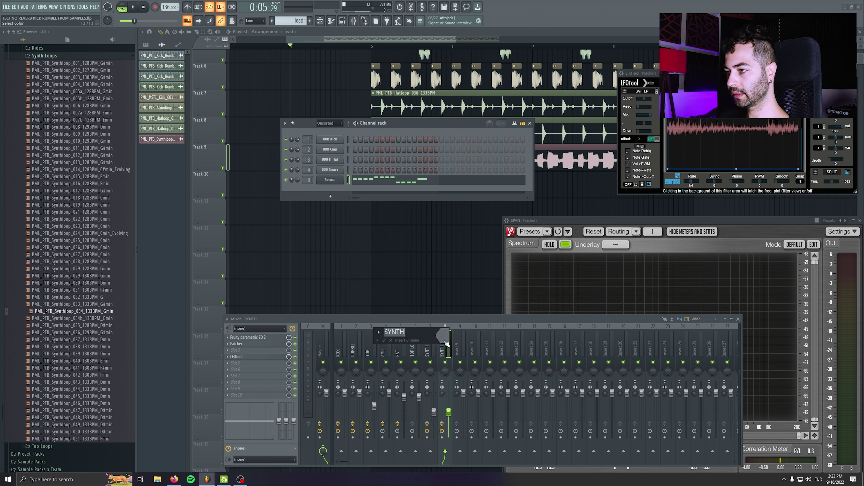
- Insert Fruity Blood Overdrive ahead of the EQ on the LD track, set its pre amp to about 0.30 and audition the lead
{"action": "left_click_drag", "start_coordinate": [113, 87], "coordinate": [113, 87]}
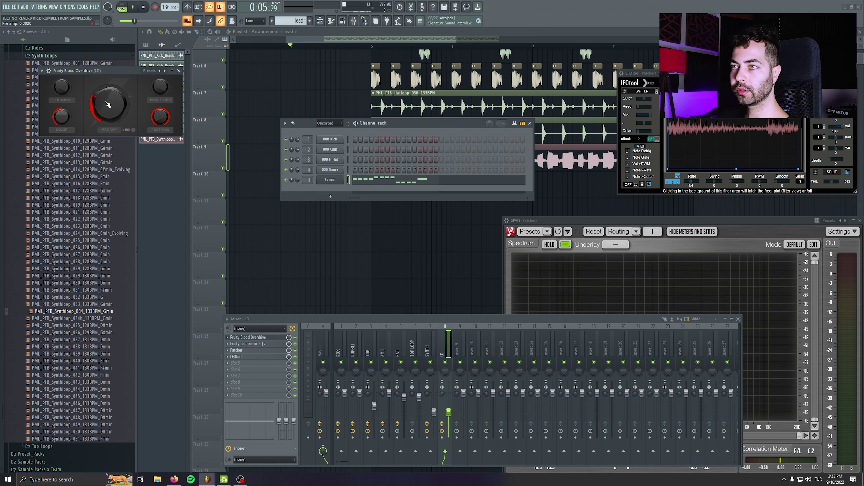
{"action": "key", "text": "space"}
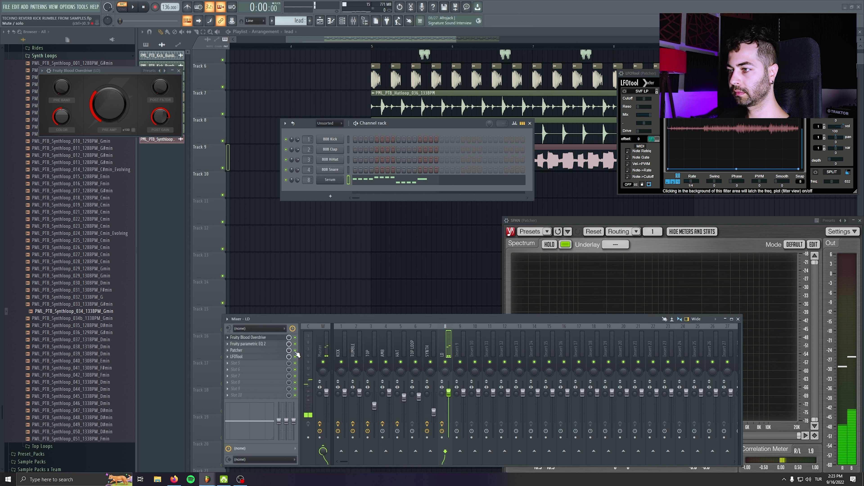
- Turn off the reverb in Serum's effects section and close the synth
{"action": "left_click", "coordinate": [340, 176]}
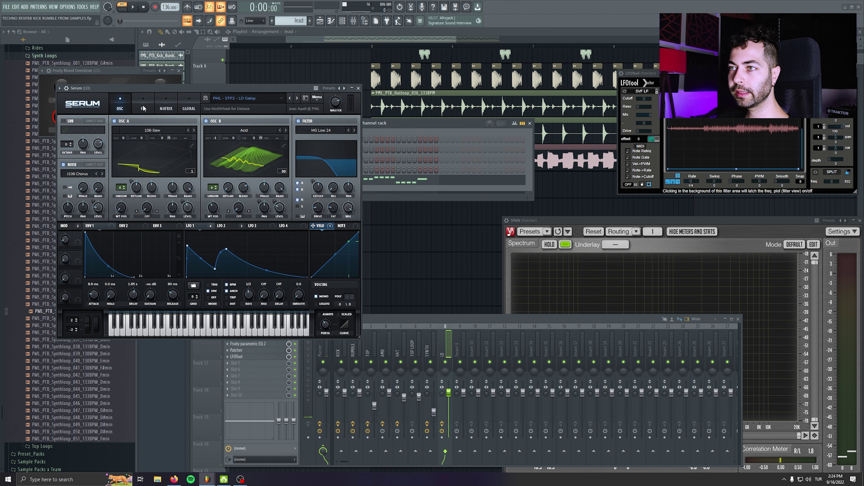
{"action": "left_click", "coordinate": [143, 108]}
{"action": "left_click", "coordinate": [66, 203]}
{"action": "left_click", "coordinate": [66, 203]}
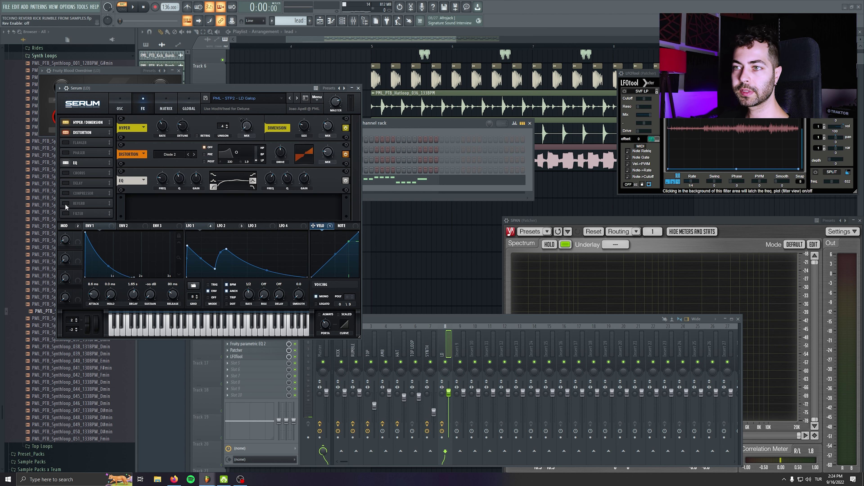
{"action": "left_click", "coordinate": [358, 88]}
- Play the lead pattern and open LFOTool on the LD mixer track
{"action": "key", "text": "space"}
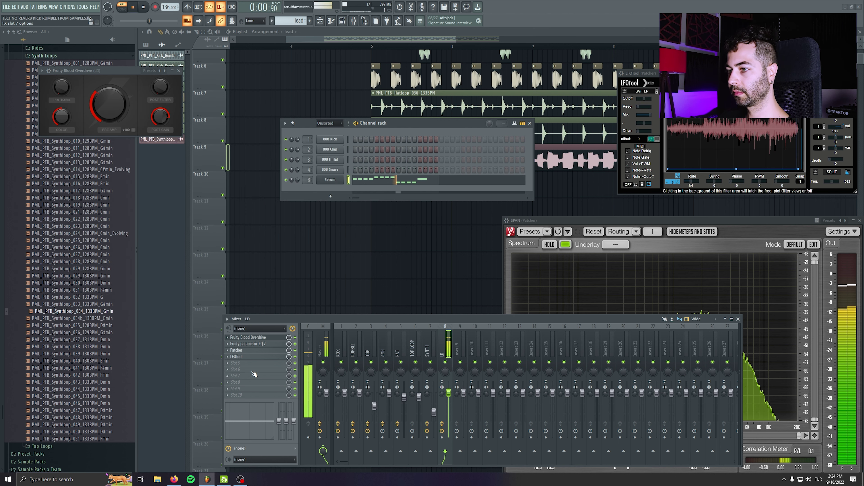
{"action": "left_click", "coordinate": [255, 357]}
{"action": "key", "text": "space"}
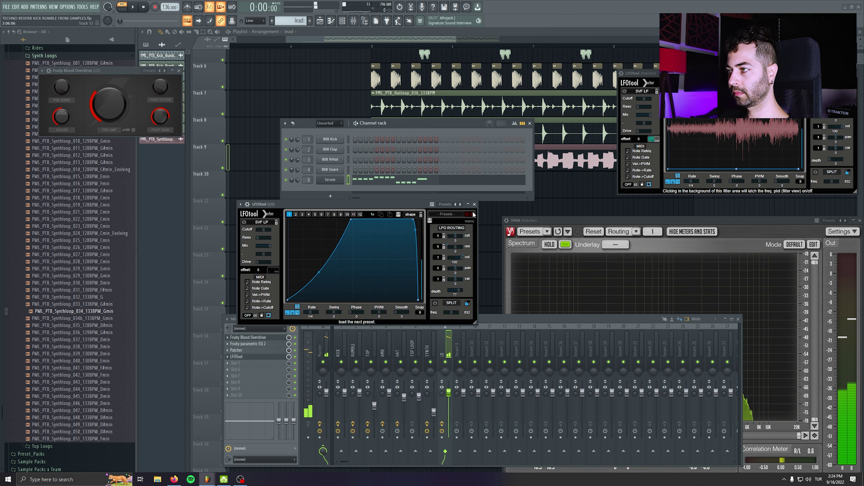
- Close LFOTool and play the arrangement from the start of the lead clip at bar 4
{"action": "left_click", "coordinate": [475, 205]}
{"action": "left_click", "coordinate": [331, 46]}
{"action": "key", "text": "space"}
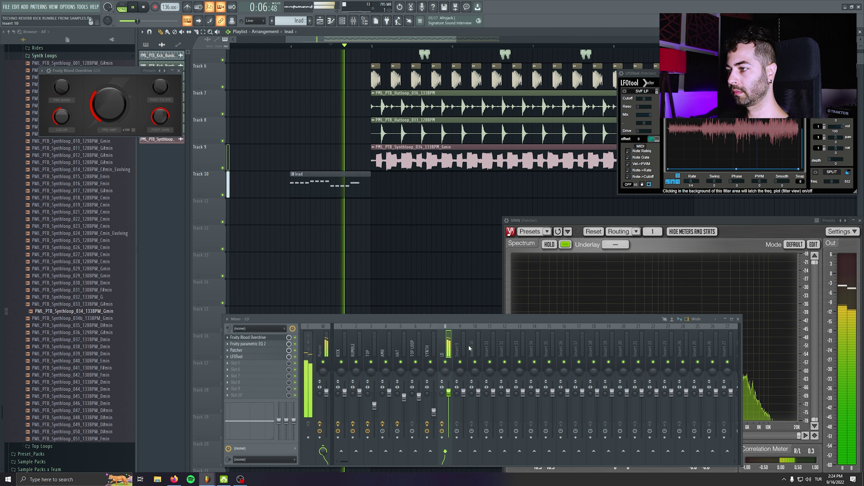
{"action": "left_click", "coordinate": [291, 45]}
- Place two copies of the lead clip on Track 10, at bars 8 and 12
{"action": "left_click", "coordinate": [363, 183]}
{"action": "scroll", "coordinate": [342, 211], "scroll_direction": "down", "scroll_amount": 5}
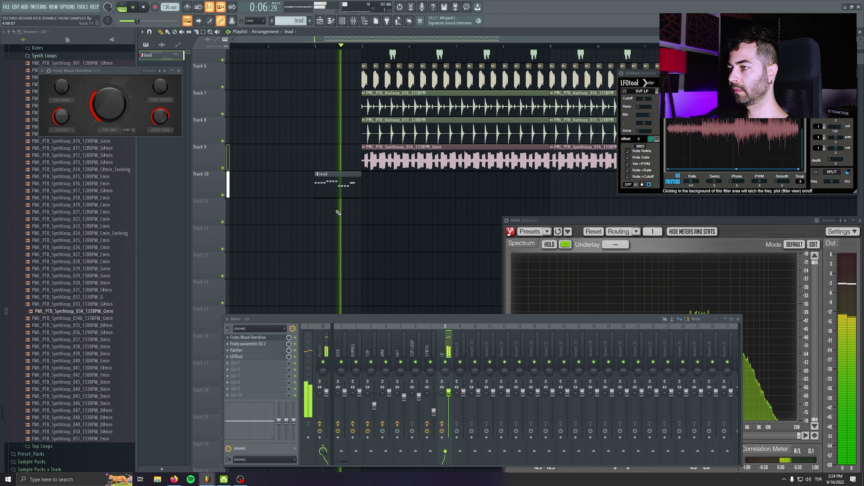
{"action": "left_click", "coordinate": [458, 182]}
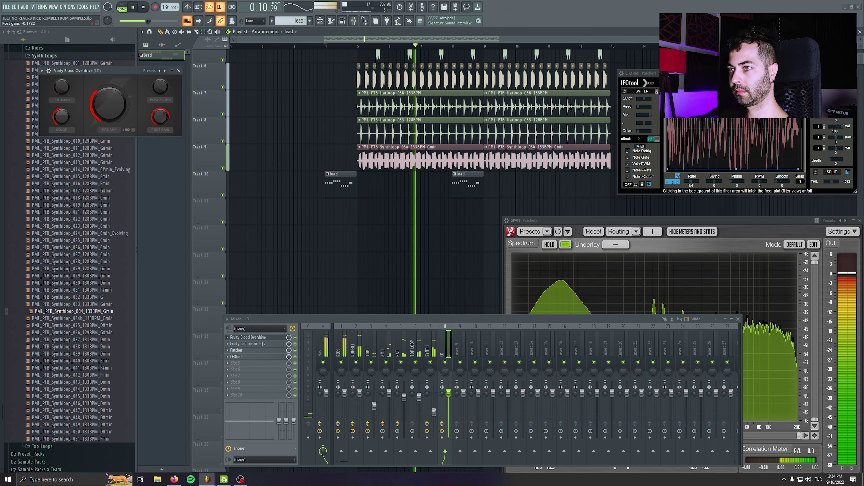
{"action": "left_click_drag", "start_coordinate": [579, 192], "coordinate": [492, 200]}
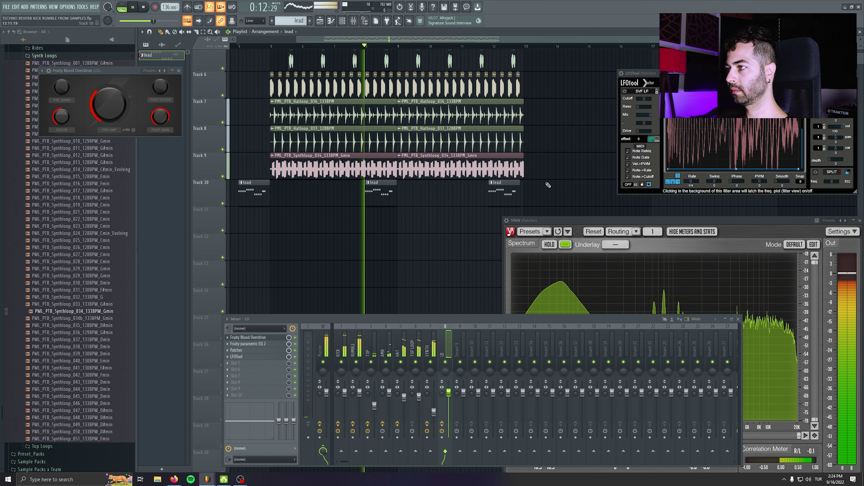
{"action": "left_click_drag", "start_coordinate": [548, 189], "coordinate": [516, 195]}
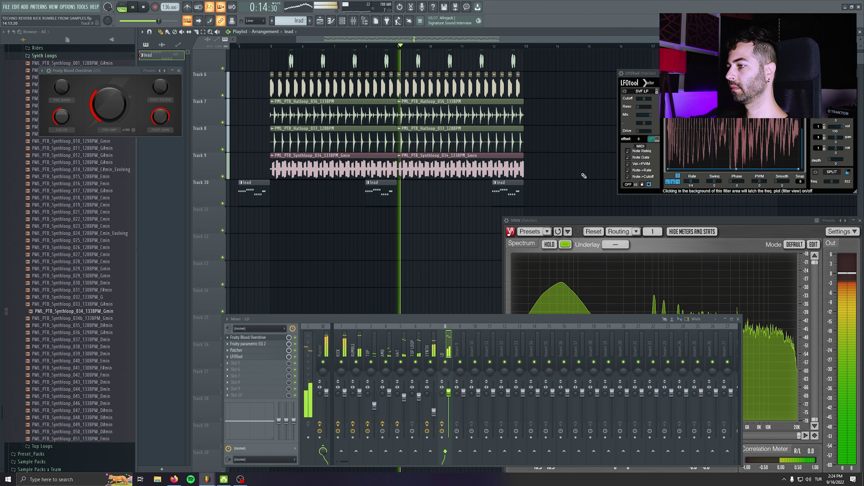
- Boost a band near 3.5 kHz by about 1.4 dB in the LD track's parametric EQ, then stop playback and close the EQ
{"action": "left_click", "coordinate": [248, 344]}
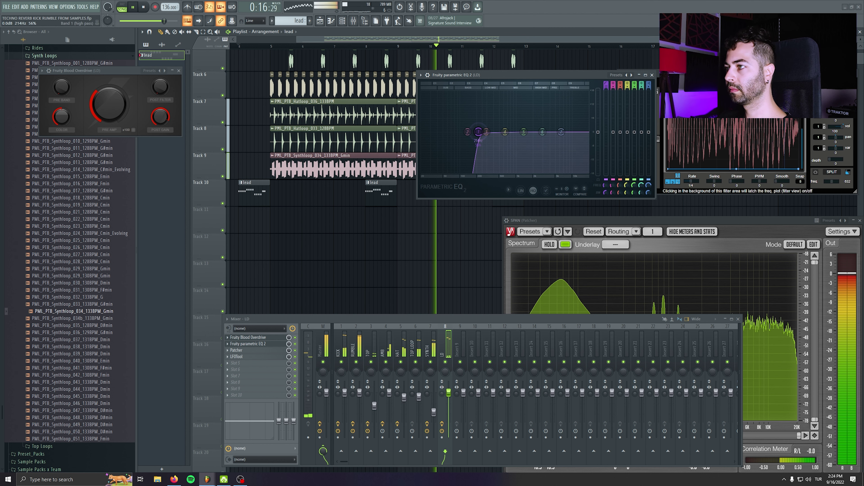
{"action": "left_click_drag", "start_coordinate": [542, 132], "coordinate": [545, 128]}
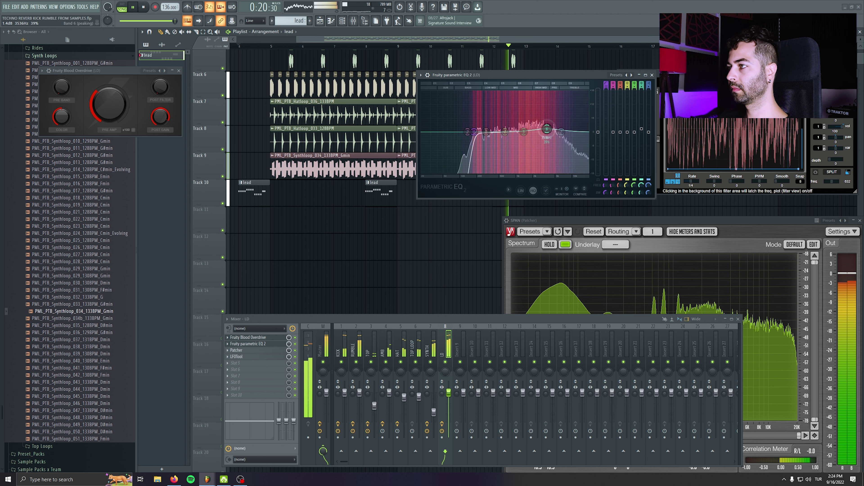
{"action": "key", "text": "space"}
{"action": "left_click", "coordinate": [652, 75]}
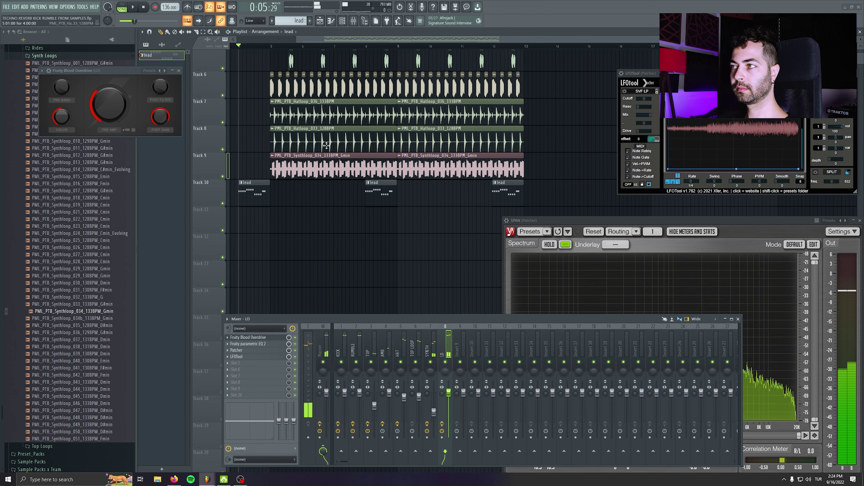
- Duplicate the eight-bar arrangement, including the lead clips, so that it runs for sixteen bars
{"action": "scroll", "coordinate": [351, 154], "scroll_direction": "down", "scroll_amount": 2}
{"action": "scroll", "coordinate": [375, 170], "scroll_direction": "up", "scroll_amount": 2}
{"action": "left_click_drag", "start_coordinate": [437, 199], "coordinate": [427, 215]}
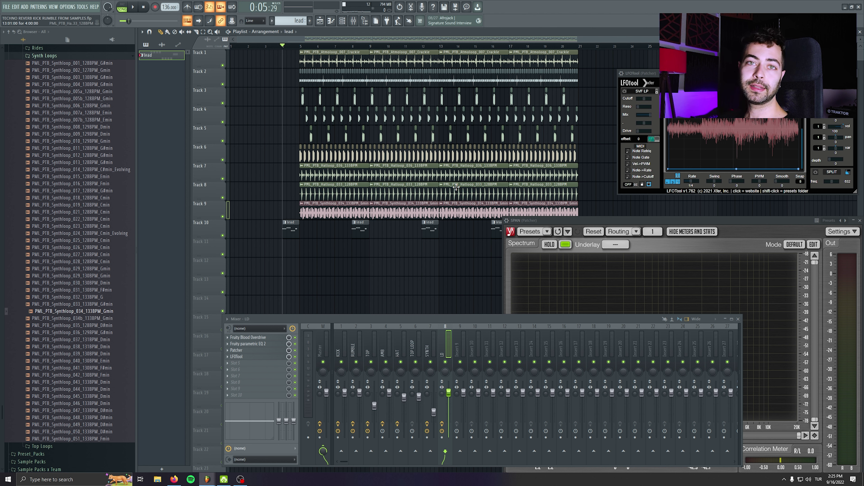
{"action": "scroll", "coordinate": [39, 203], "scroll_direction": "up", "scroll_amount": 20}
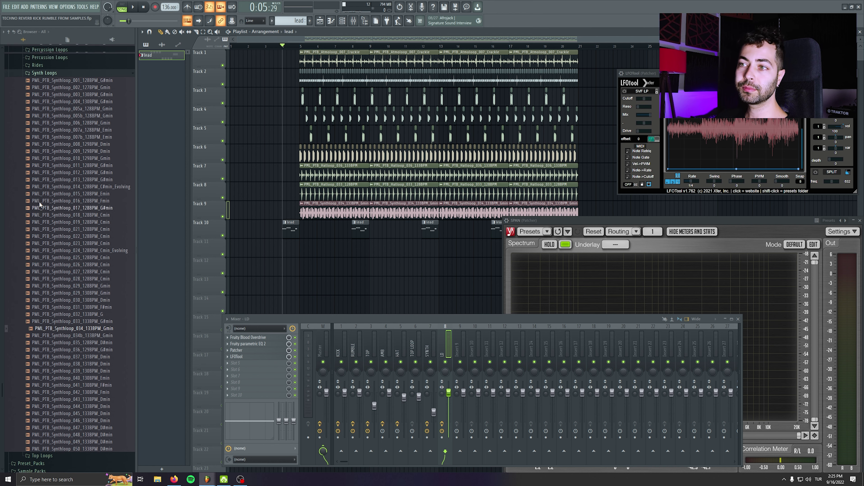
{"action": "scroll", "coordinate": [39, 202], "scroll_direction": "up", "scroll_amount": 20}
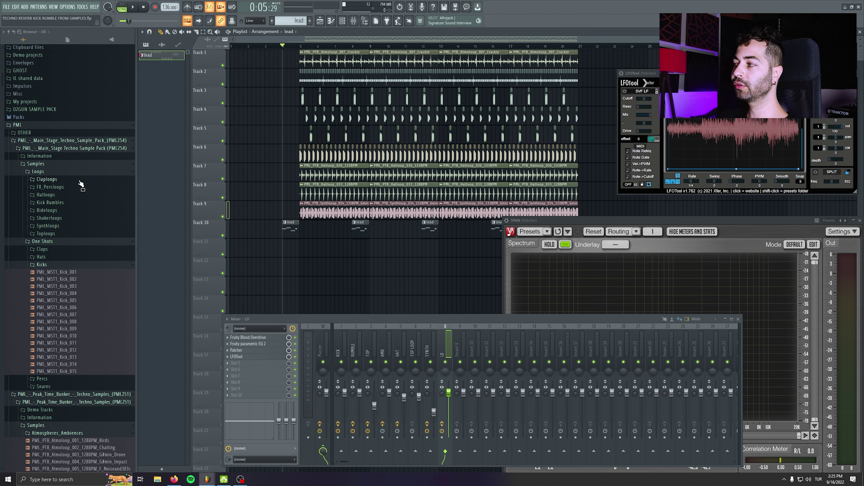
- Play the arrangement and check its spectrum in SPAN's High Res mode, returning SPAN to Default mode at the end
{"action": "left_click", "coordinate": [794, 244]}
{"action": "left_click", "coordinate": [798, 279]}
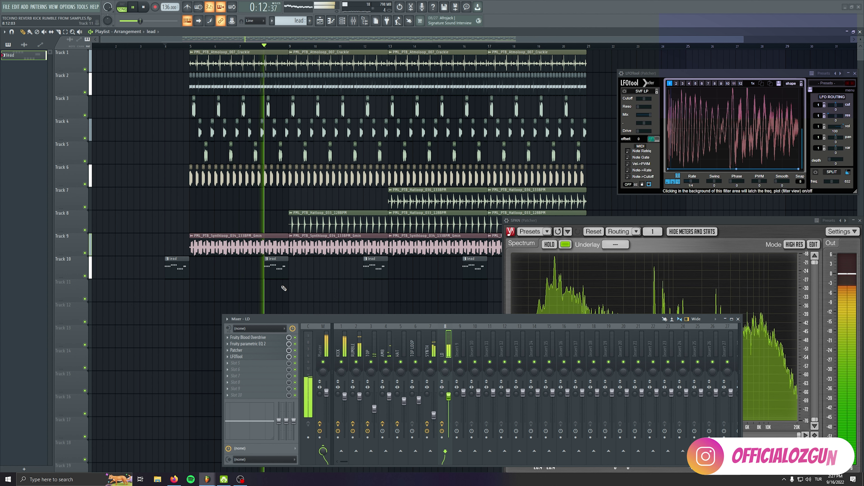
{"action": "left_click_drag", "start_coordinate": [377, 276], "coordinate": [428, 302]}
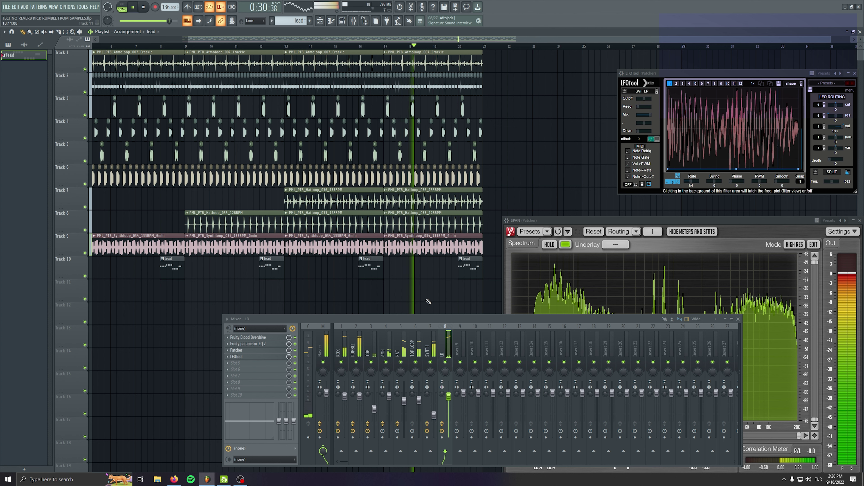
{"action": "left_click", "coordinate": [795, 244]}
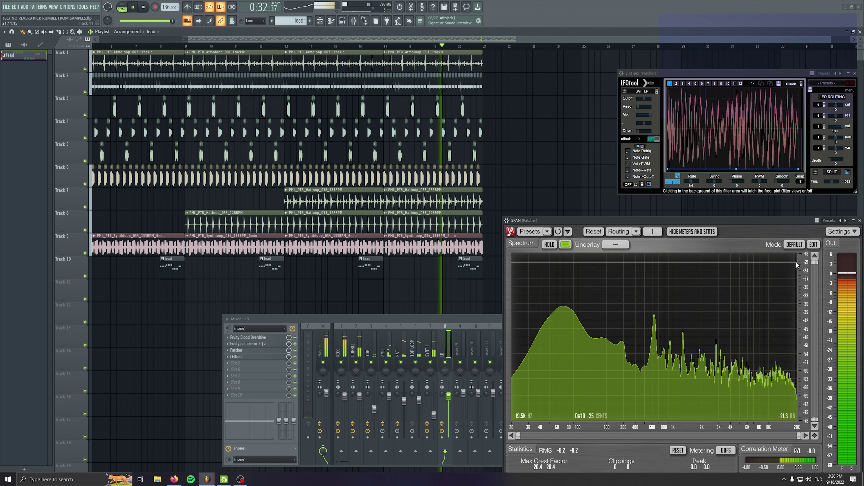
{"action": "scroll", "coordinate": [351, 273], "scroll_direction": "left", "scroll_amount": 3}
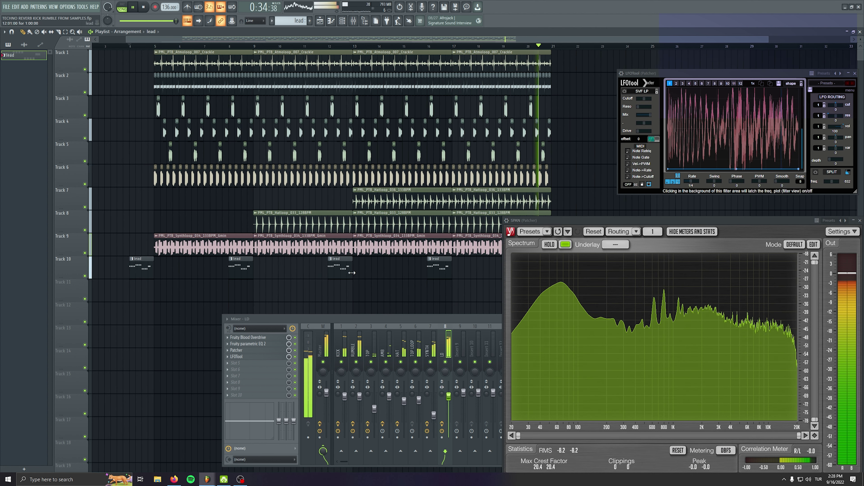
- Solo the kick on Track 6 and loop playback over bars 5 to 8
{"action": "right_click", "coordinate": [87, 184]}
{"action": "left_click_drag", "start_coordinate": [160, 46], "coordinate": [262, 50]}
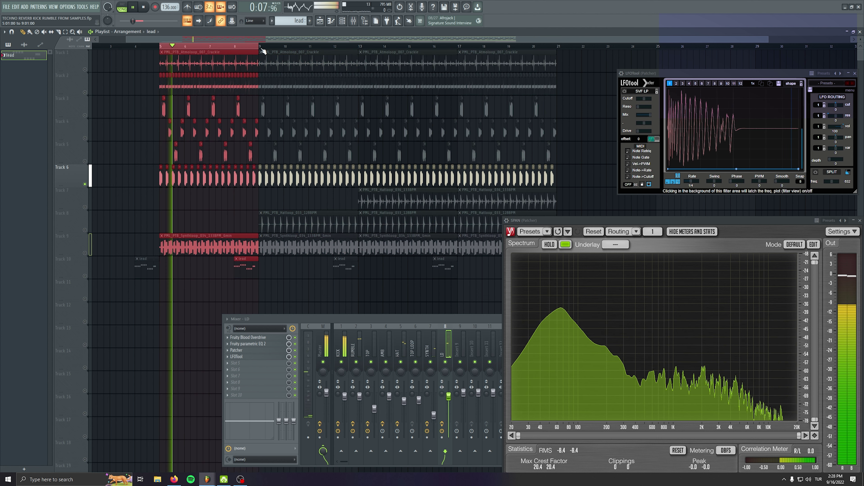
{"action": "scroll", "coordinate": [155, 187], "scroll_direction": "up", "scroll_amount": 5}
{"action": "left_click", "coordinate": [380, 207], "text": "ctrl"}
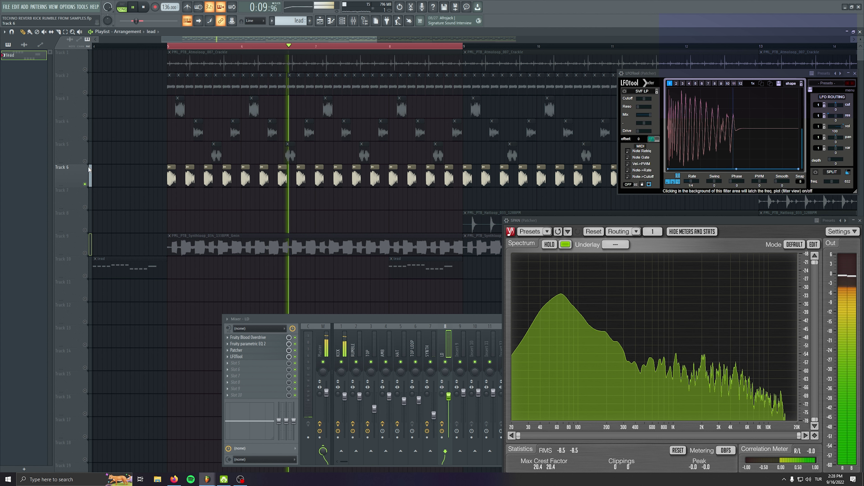
{"action": "key", "text": "space"}
- Unmute Track 3's rumble clips and move them down two places to Track 5, directly above the kick
{"action": "left_click", "coordinate": [85, 115]}
{"action": "scroll", "coordinate": [71, 107], "scroll_direction": "down", "scroll_amount": 2}
{"action": "key", "text": "space"}
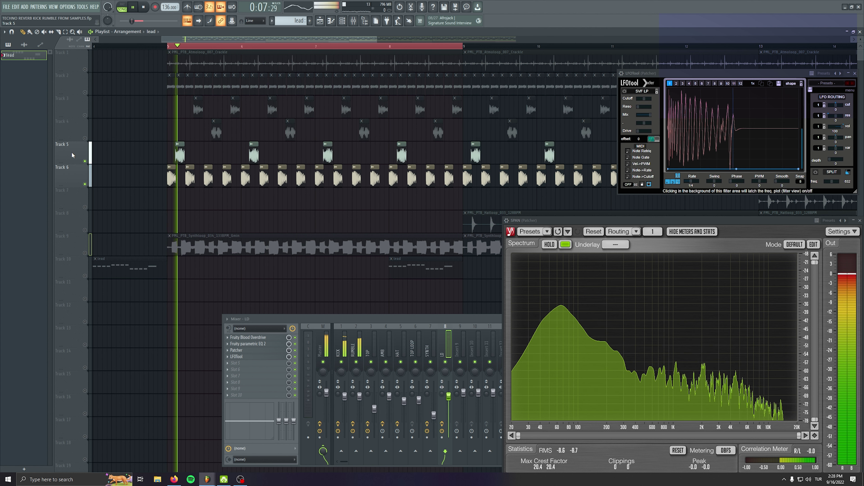
- Swap the rumble clips on Tracks 3 and 4 and unmute Track 4
{"action": "scroll", "coordinate": [129, 170], "scroll_direction": "up", "scroll_amount": 3}
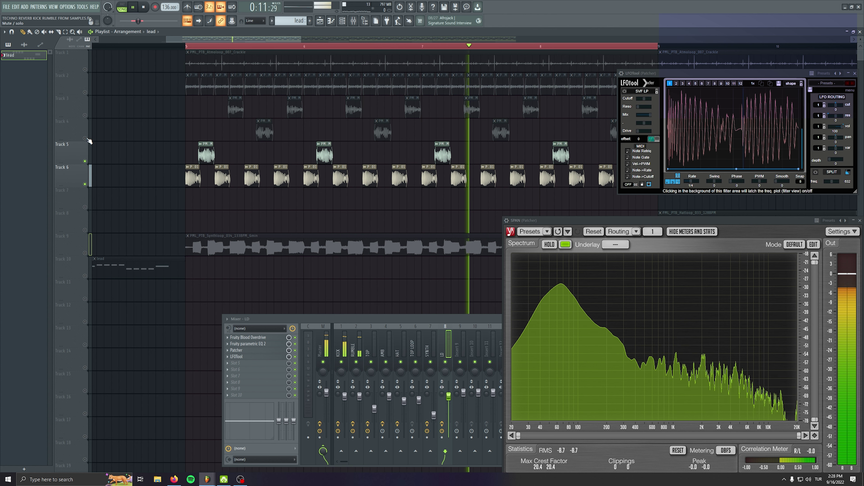
{"action": "scroll", "coordinate": [78, 110], "scroll_direction": "down", "scroll_amount": 1}
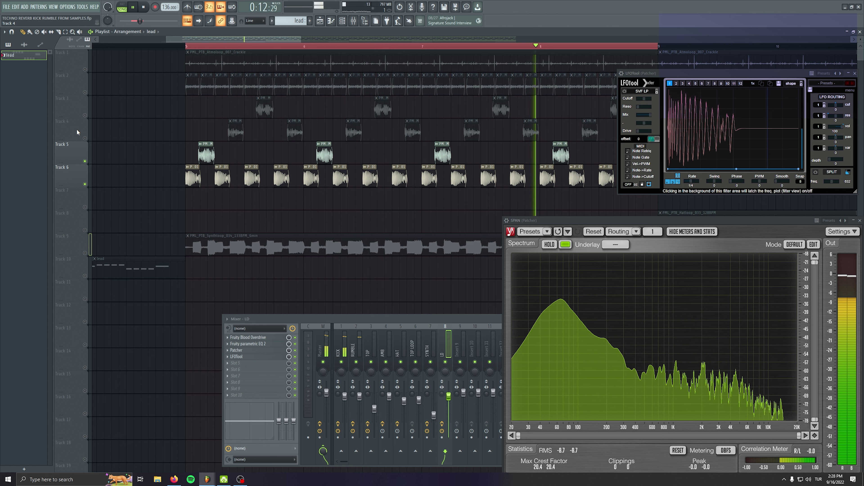
{"action": "left_click", "coordinate": [85, 138]}
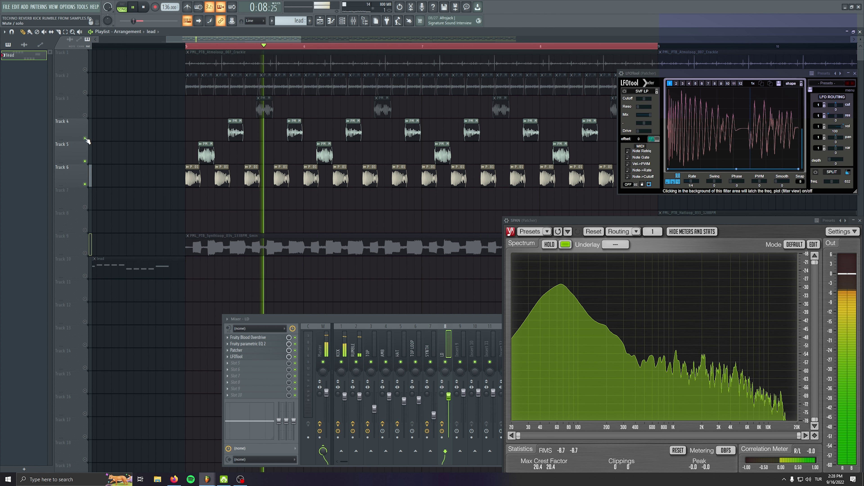
- Unmute Tracks 3, 2 and 1 one by one, checking the sampler settings of PML_PTB_Kick_Rumble_009_128BPM on Track 2
{"action": "left_click", "coordinate": [85, 116]}
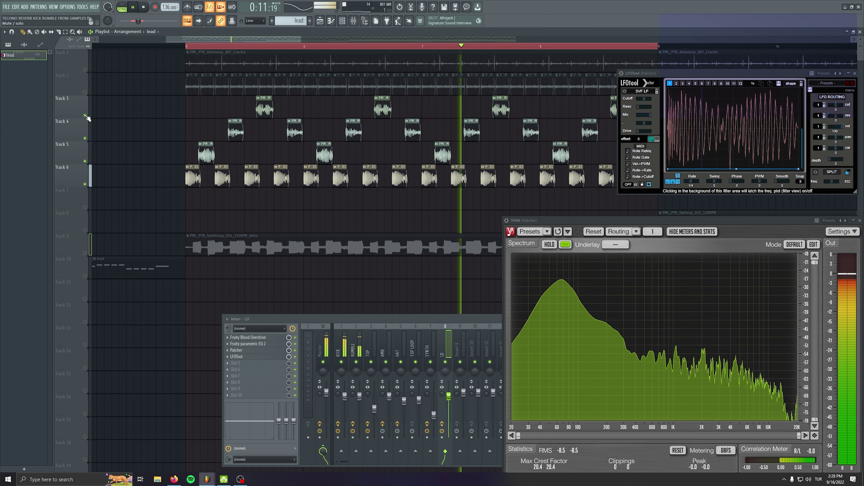
{"action": "left_click", "coordinate": [85, 93]}
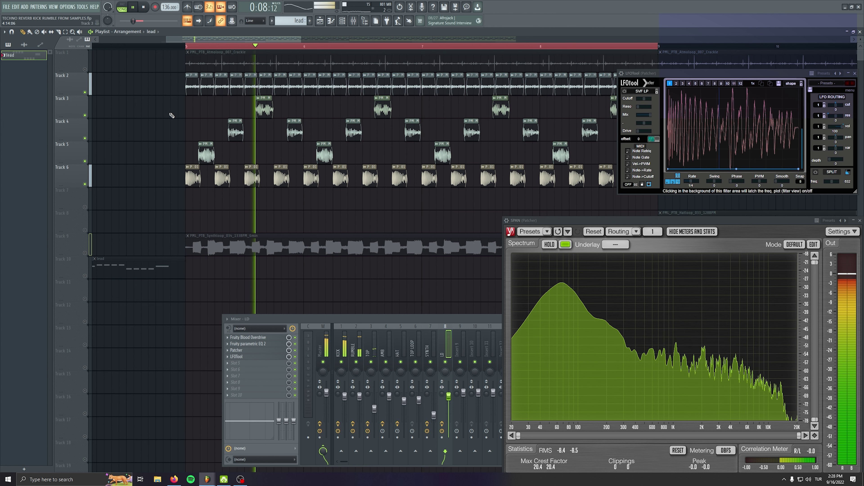
{"action": "double_click", "coordinate": [249, 92]}
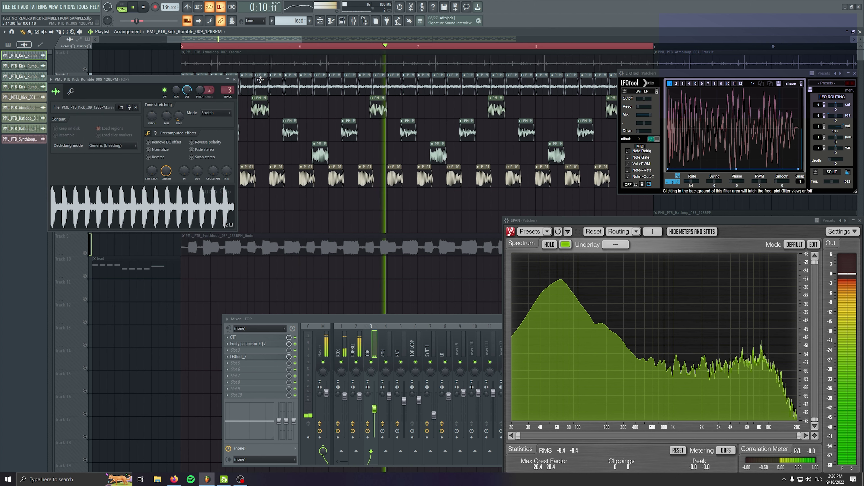
{"action": "left_click", "coordinate": [234, 78]}
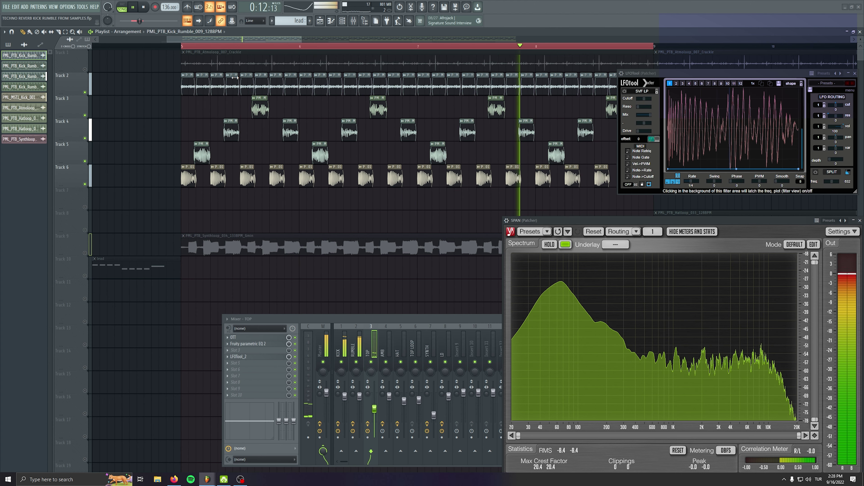
{"action": "left_click", "coordinate": [89, 72]}
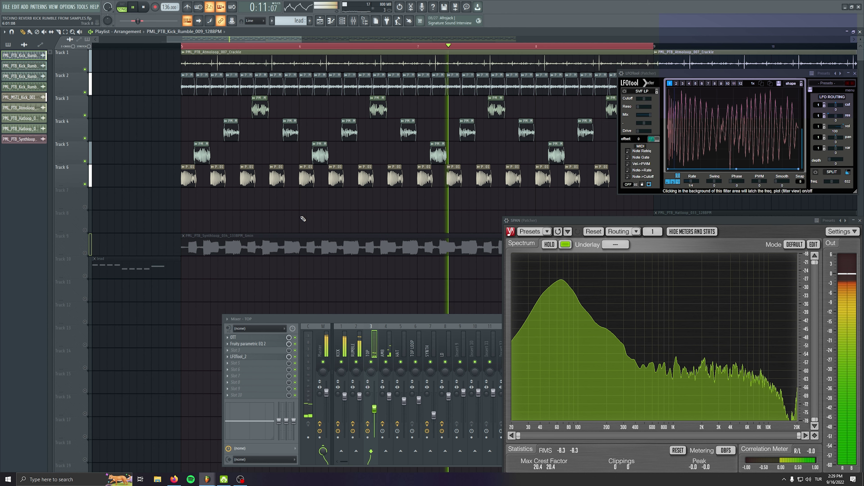
- Unmute Tracks 8 and 7 and copy the PML_PTB_Hatloop_033_128BPM clip to bar 5 on Track 8
{"action": "scroll", "coordinate": [299, 218], "scroll_direction": "down", "scroll_amount": 3}
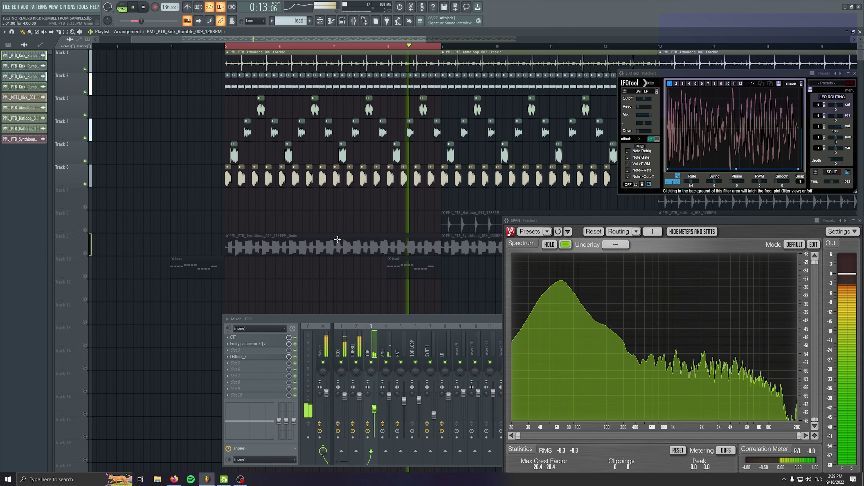
{"action": "scroll", "coordinate": [292, 207], "scroll_direction": "down", "scroll_amount": 5}
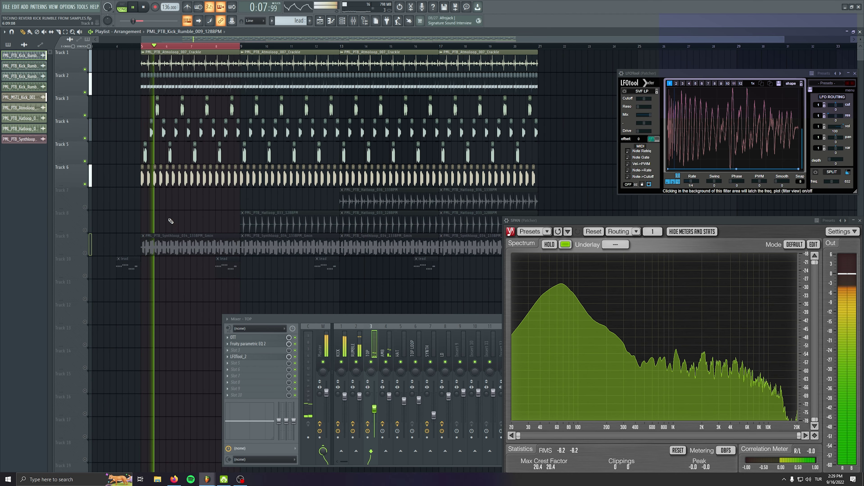
{"action": "left_click", "coordinate": [85, 230]}
{"action": "left_click", "coordinate": [84, 207]}
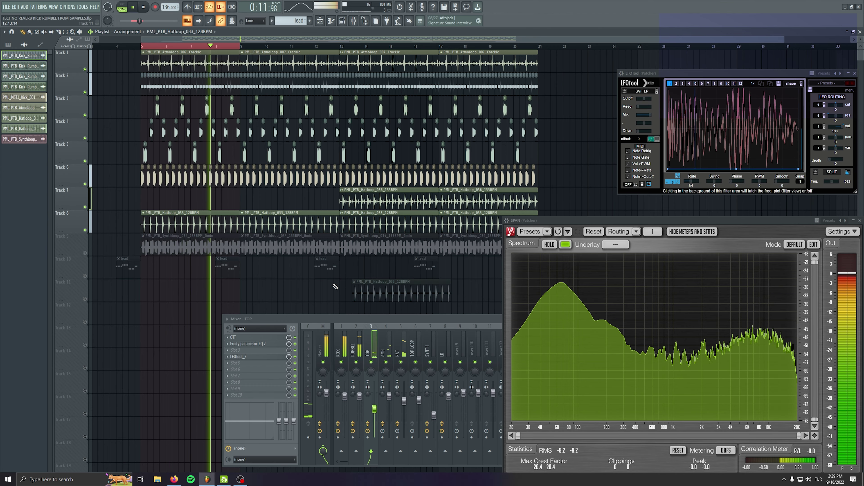
- Copy the PML_PTB_Hatloop_036_133BPM clip to bar 5 on Track 7
{"action": "scroll", "coordinate": [366, 289], "scroll_direction": "up", "scroll_amount": 4}
{"action": "scroll", "coordinate": [276, 241], "scroll_direction": "down", "scroll_amount": 4}
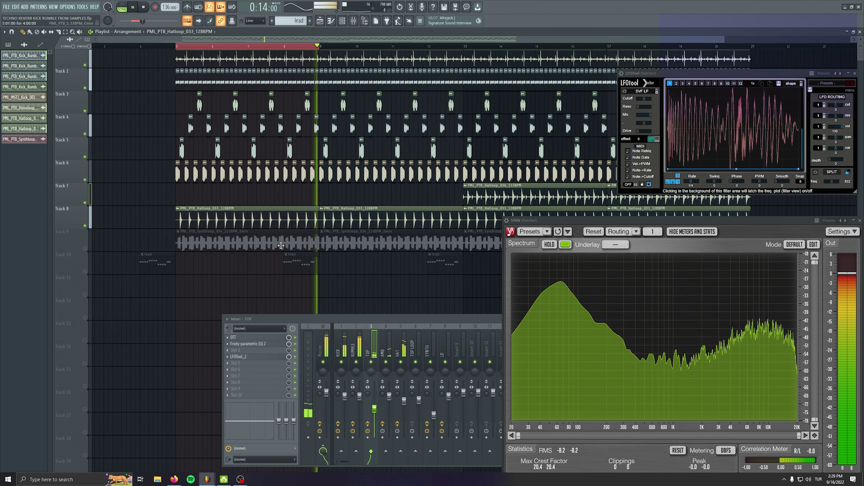
{"action": "left_click", "coordinate": [410, 196]}
{"action": "left_click_drag", "start_coordinate": [218, 197], "coordinate": [198, 196]}
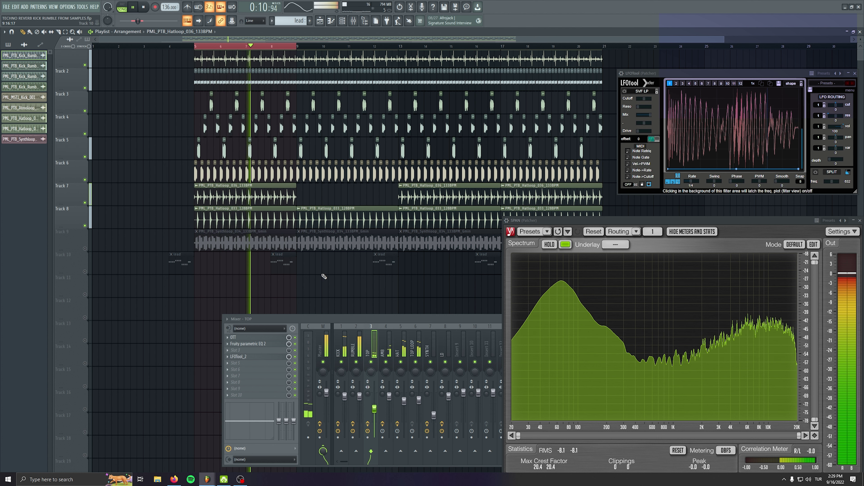
- Unmute the lead on Track 10 and open Patcher on the LD mixer track
{"action": "left_click", "coordinate": [84, 272]}
{"action": "left_click", "coordinate": [444, 343]}
{"action": "left_click", "coordinate": [266, 351]}
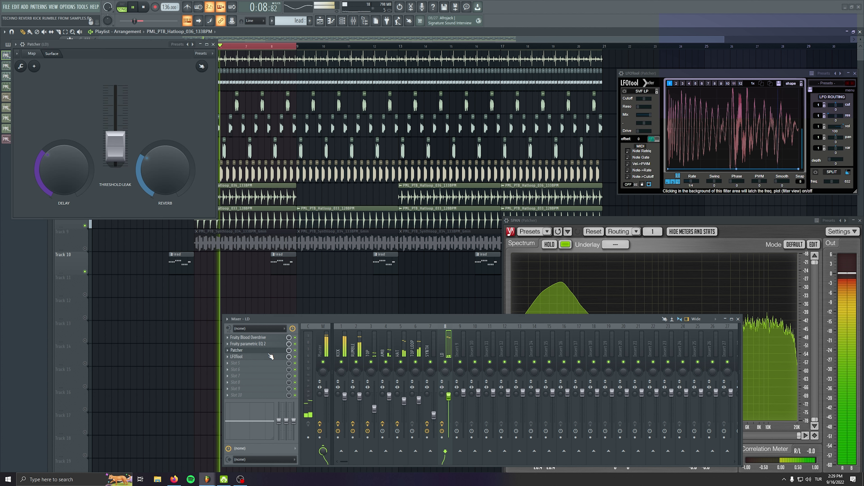